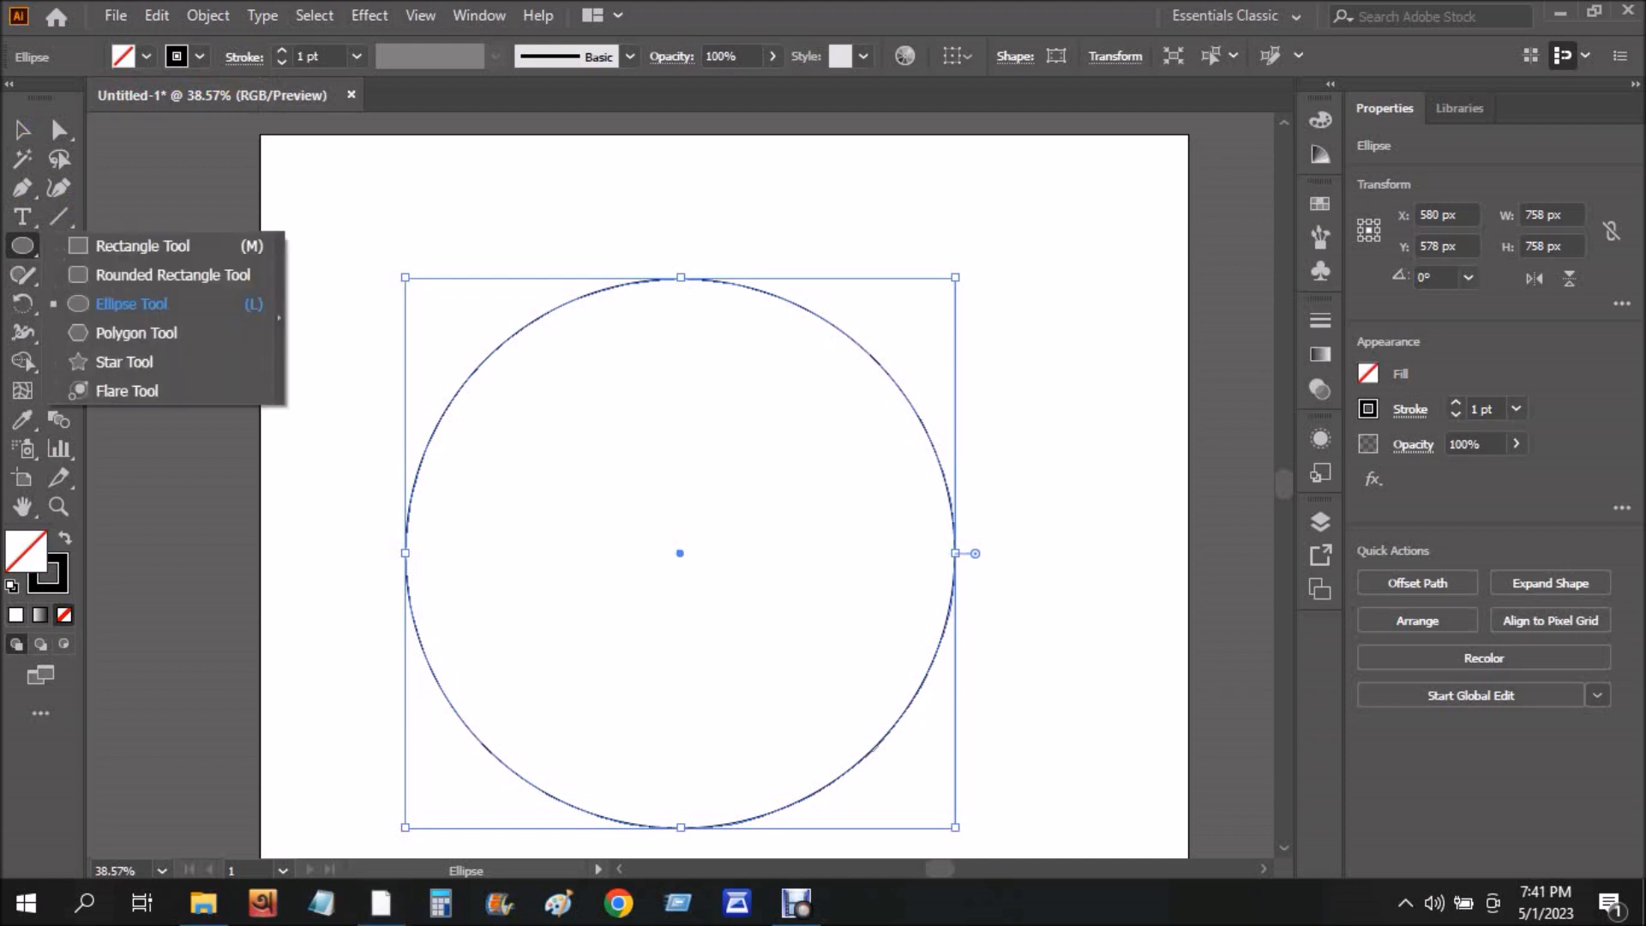
Convert the circle's top and bottom anchor points to sharp corners to form a pointed leaf shape.
left_click(151, 274)
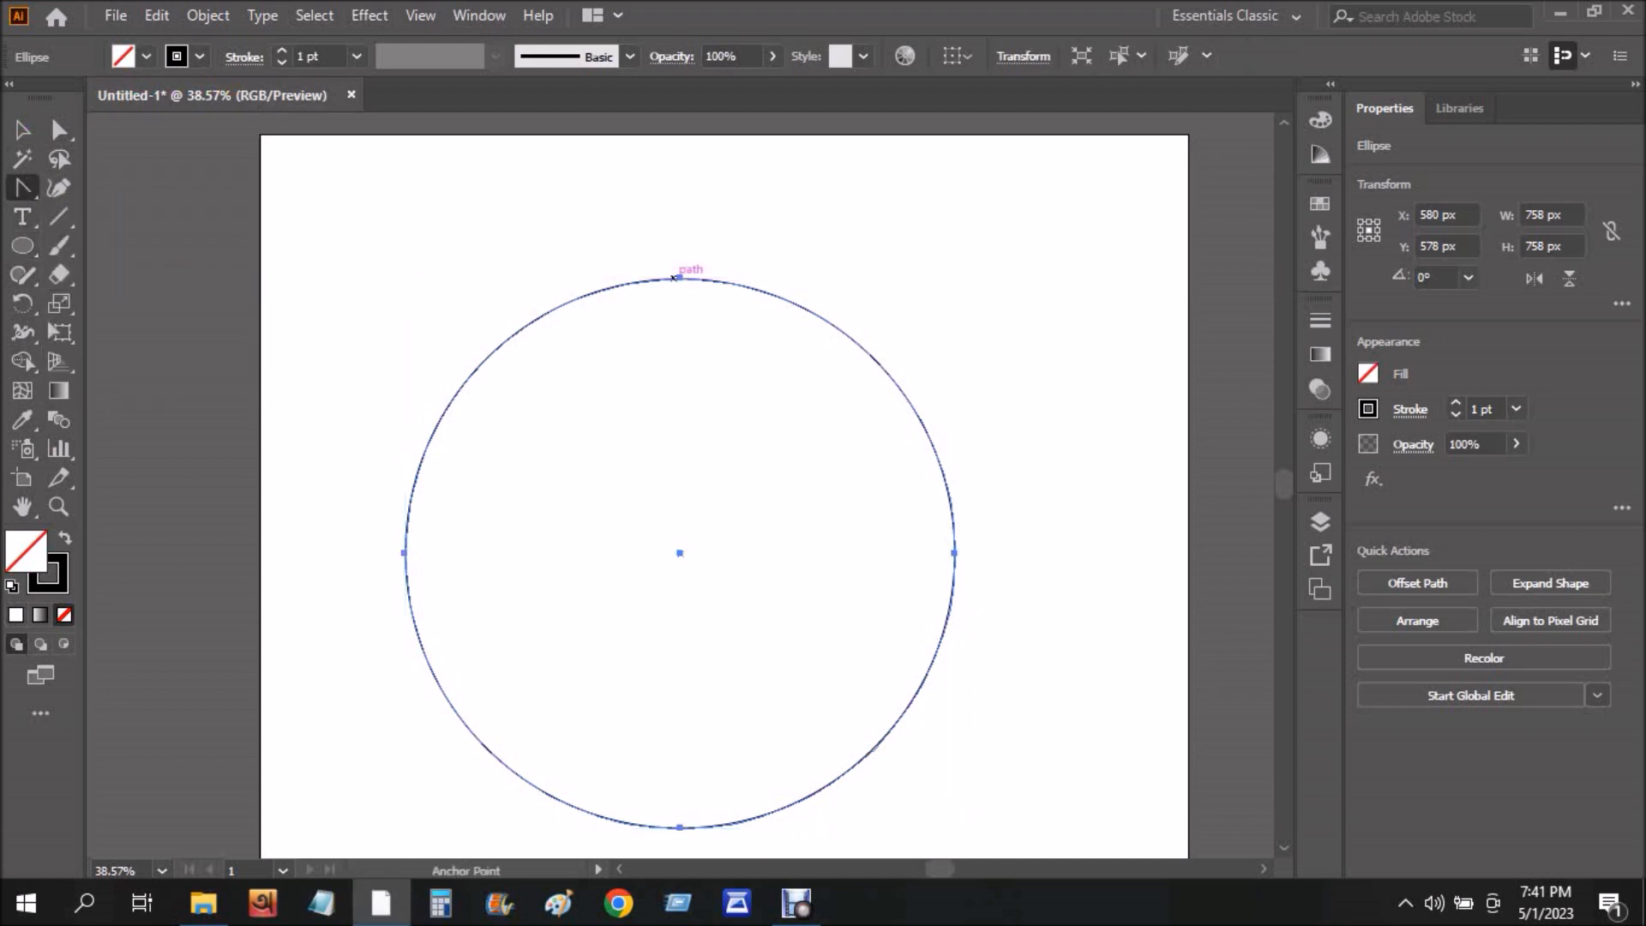
left_click(680, 278)
scroll(680, 772, "down", 1)
left_click(680, 770)
Scale the leaf shape down to about 350 px wide and move it to the left part of the artboard.
key("v")
key("ctrl+shift+a")
left_click(883, 341)
left_click_drag(956, 220, 809, 367)
left_click_drag(772, 420, 571, 343)
left_click_drag(481, 544, 481, 692)
key("ctrl+shift+a")
Draw a triangle about 251 by 217.5 px overlapping the leaf shape's upper tip.
left_click(22, 247)
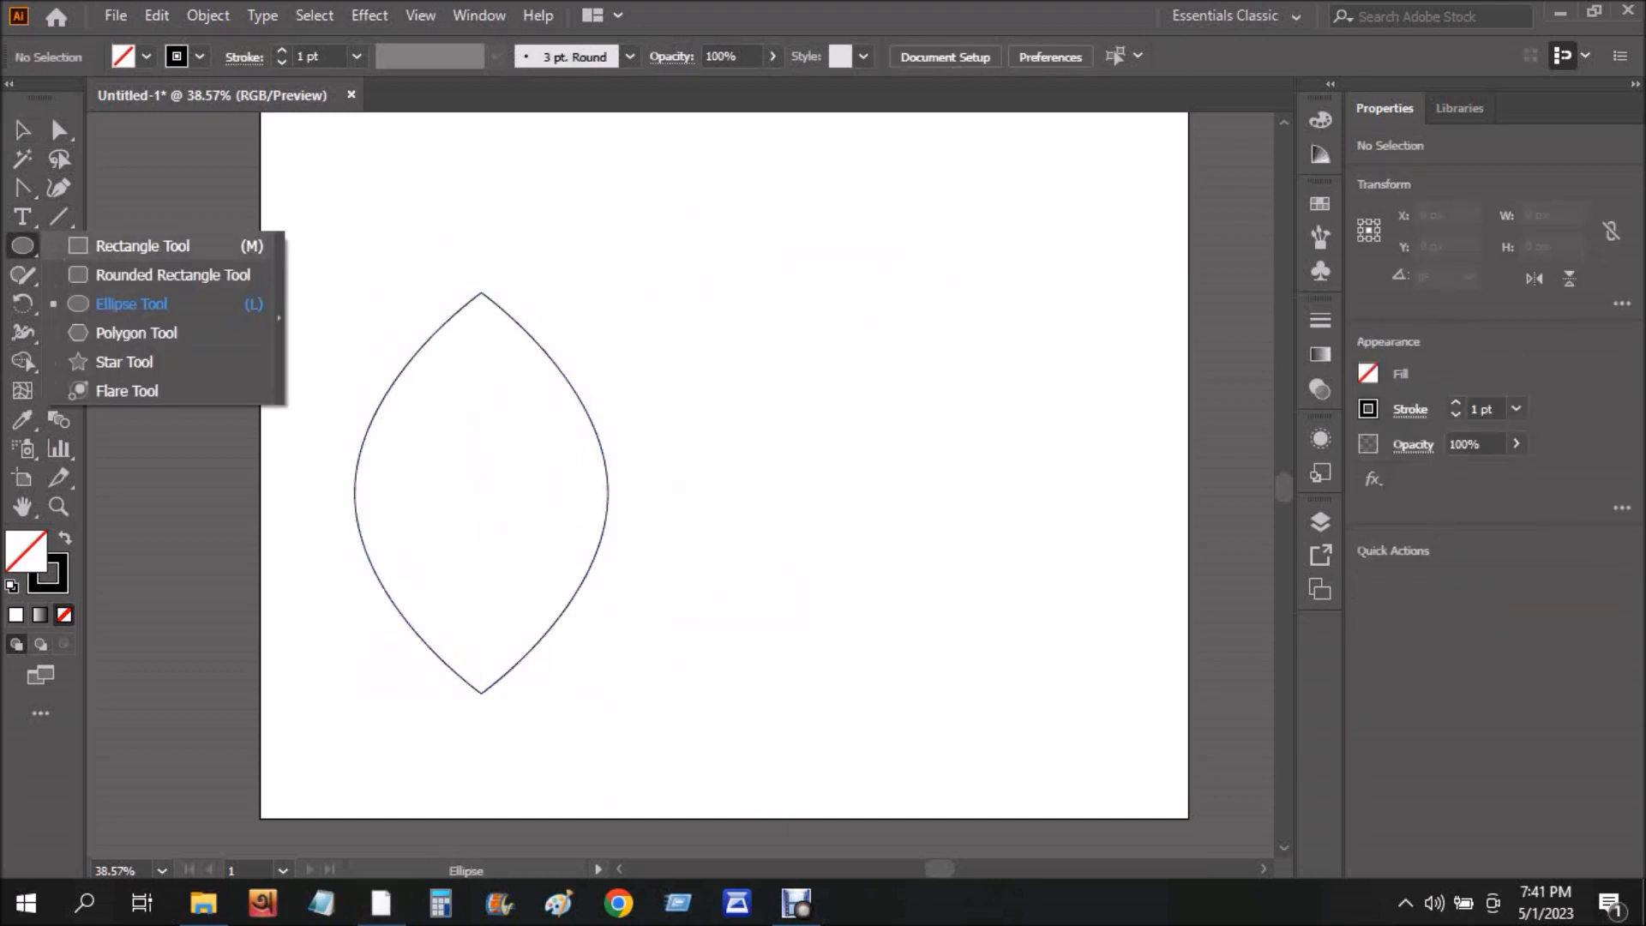
left_click(124, 361)
mouse_move(907, 438)
left_mouse_down()
mouse_move(1005, 378)
mouse_move(815, 390)
mouse_move(533, 321)
left_mouse_up()
key("Down")
key("Down")
key("v")
left_click(1059, 408)
key("ctrl+shift+a")
Delete the triangle that overlaps the leaf shape's upper tip.
left_click(513, 289)
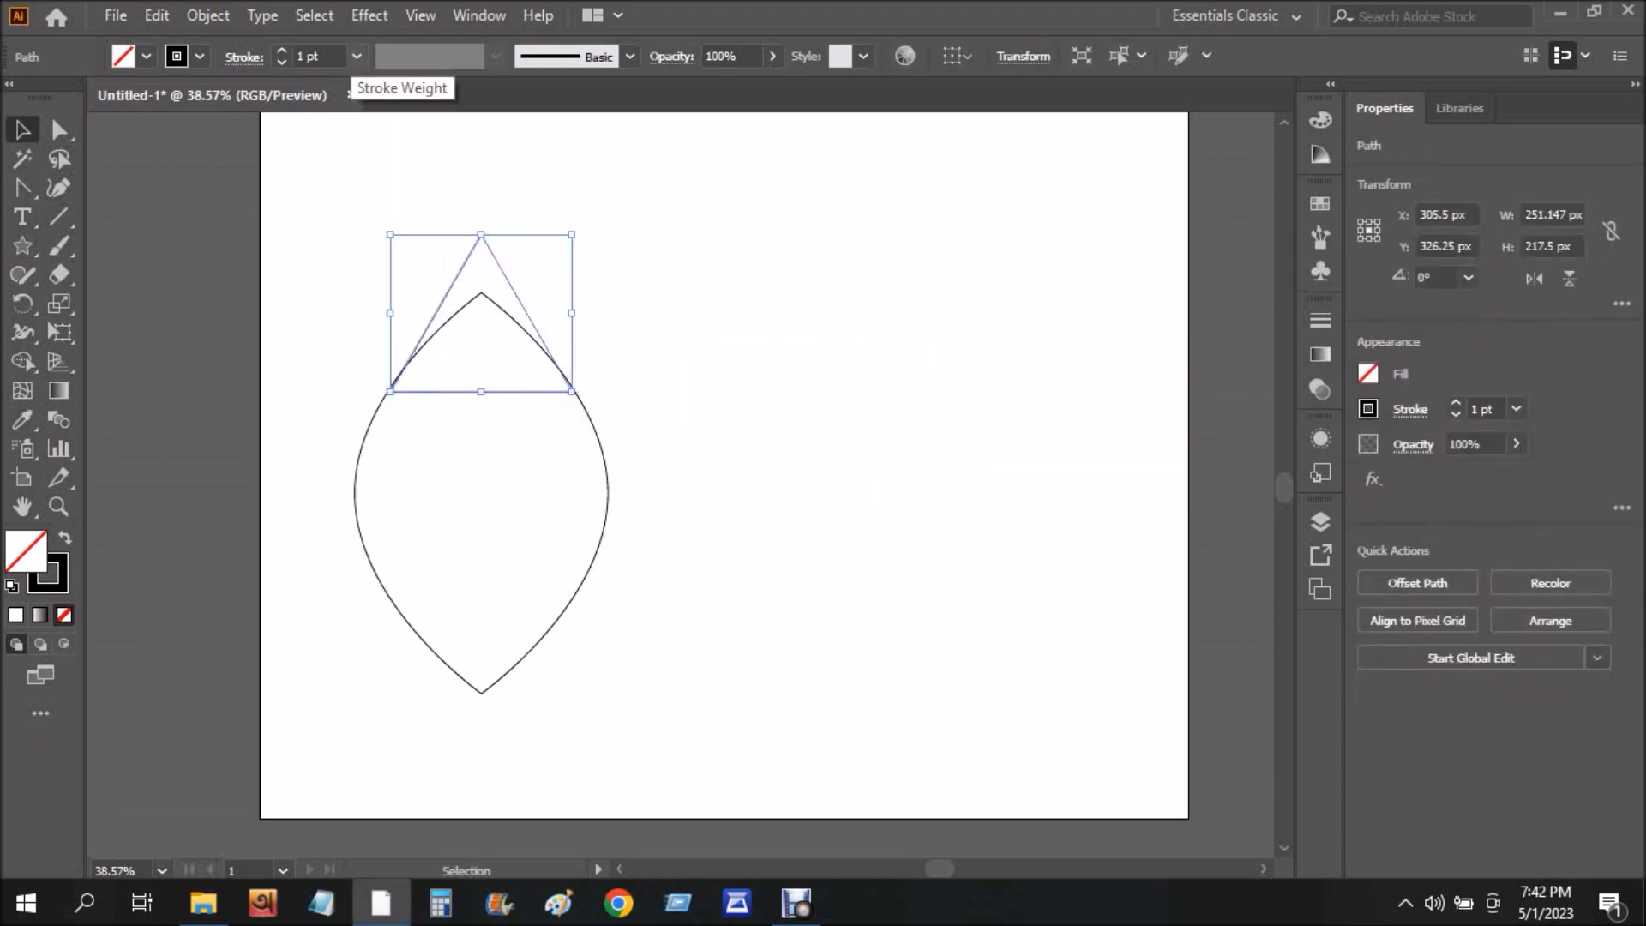
key("ctrl+shift+a")
left_click(374, 415)
key("ctrl+shift+a")
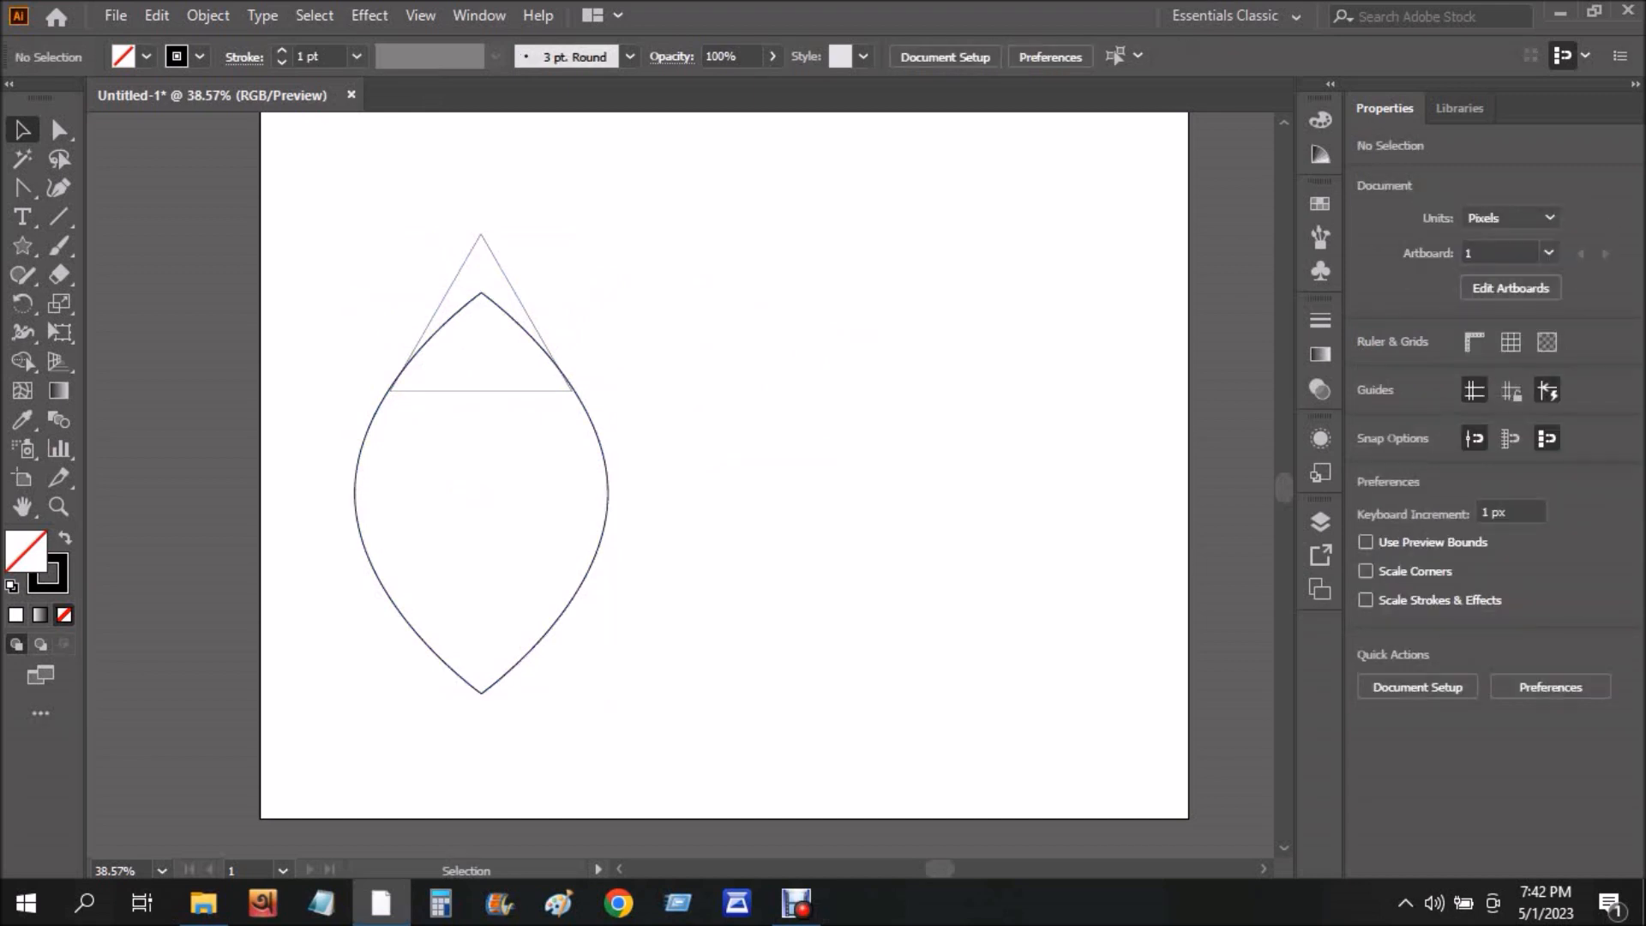
left_click(513, 291)
key("Delete")
Draw a rectangle about 214 px high and place it on the empty area to the right of the leaf.
mouse_move(22, 246)
left_mouse_down()
mouse_move(128, 357)
mouse_move(137, 246)
left_mouse_up()
mouse_move(550, 227)
left_mouse_down()
mouse_move(741, 245)
mouse_move(658, 301)
mouse_move(638, 219)
left_mouse_up()
left_click(740, 245)
key("Escape")
key("v")
key("ctrl+shift+a")
left_click_drag(640, 210, 910, 415)
Collapse the rectangle's upper corners into one centred point to make a triangle about 260 by 214 px.
key("a")
left_click_drag(733, 225, 911, 259)
key("s")
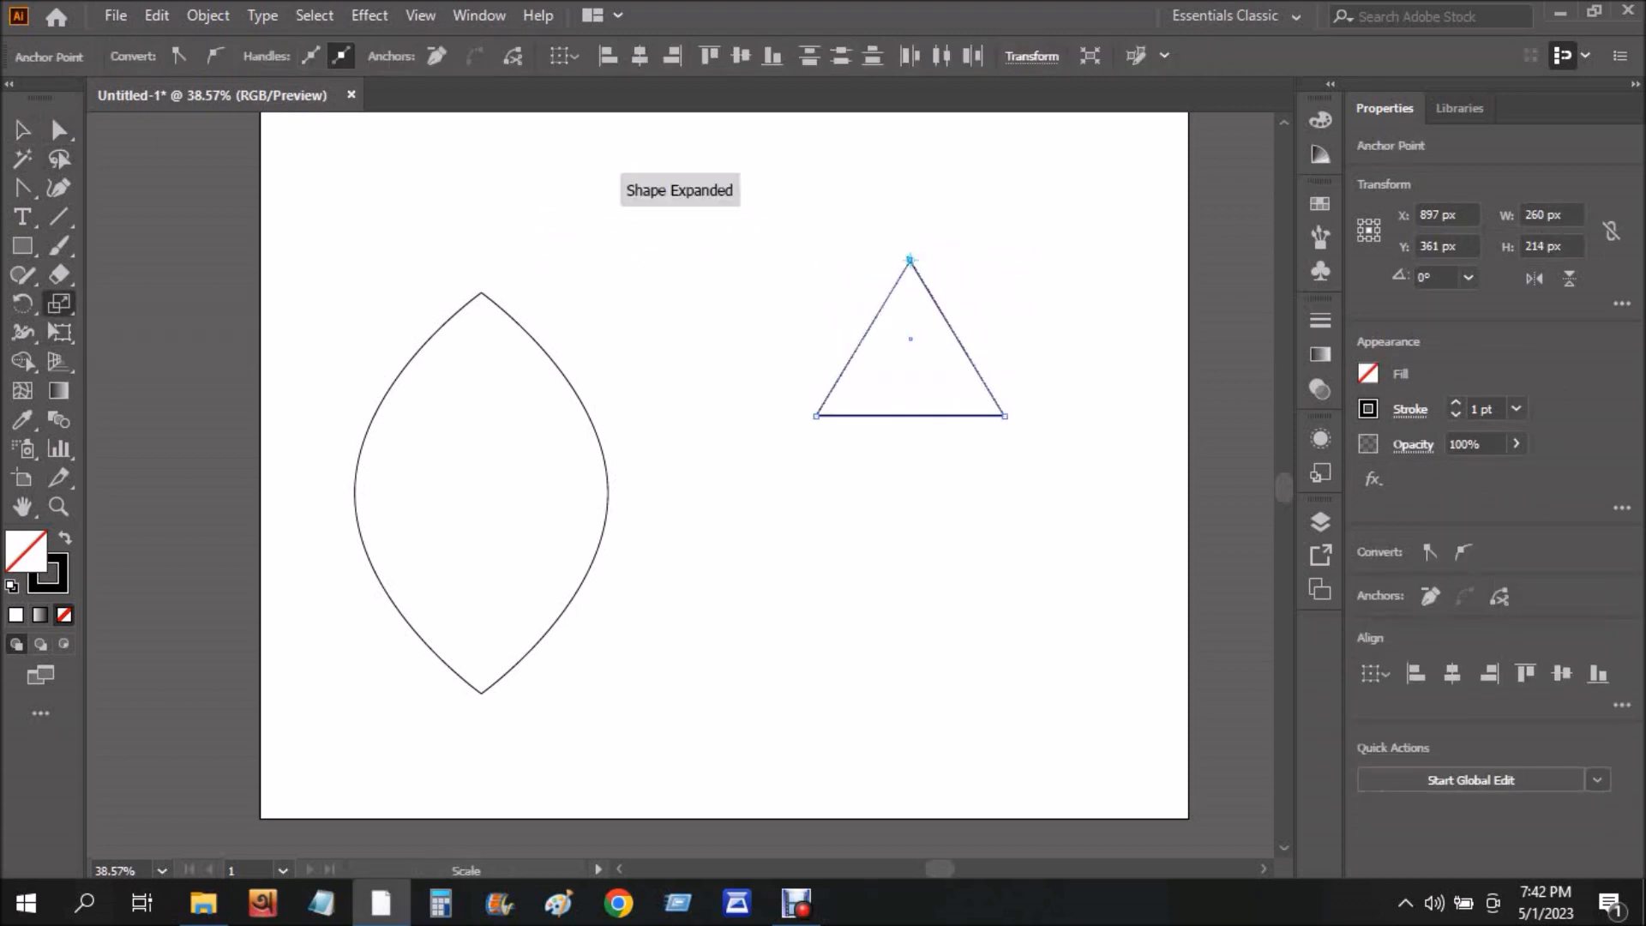
Move the triangle onto the leaf's upper tip, centred on the leaf's vertical axis at about X 306, Y 335 px.
key("v")
key("ctrl+shift+a")
left_click_drag(964, 348, 535, 324)
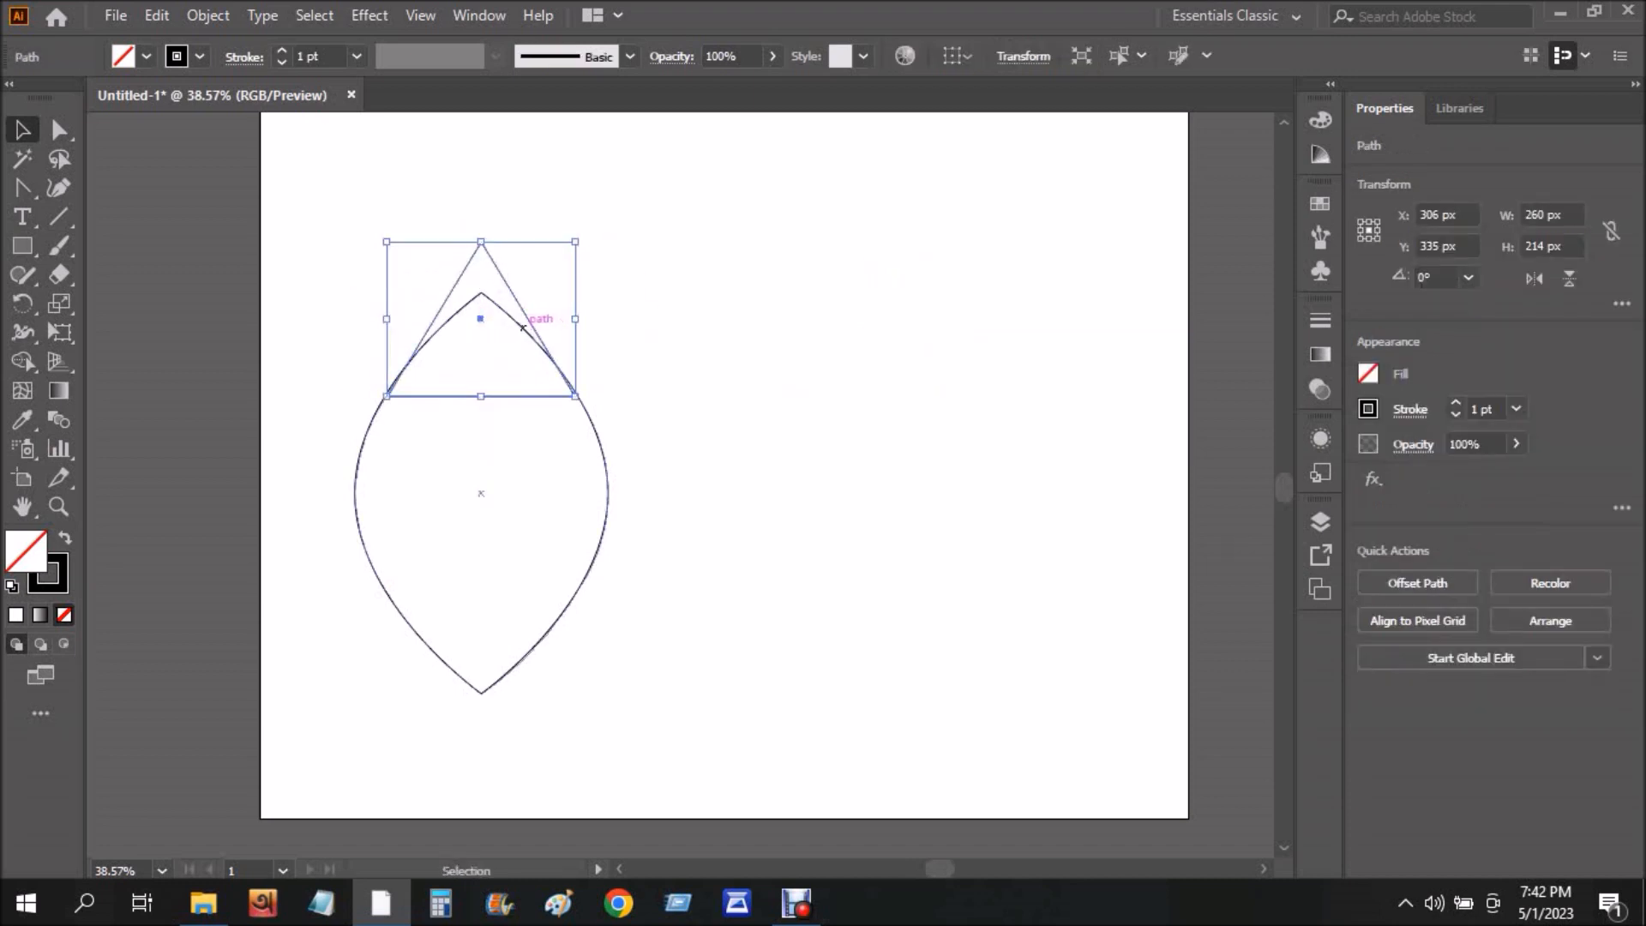
Bend both slanted sides of the triangle inward with the Curvature tool.
left_click(59, 188)
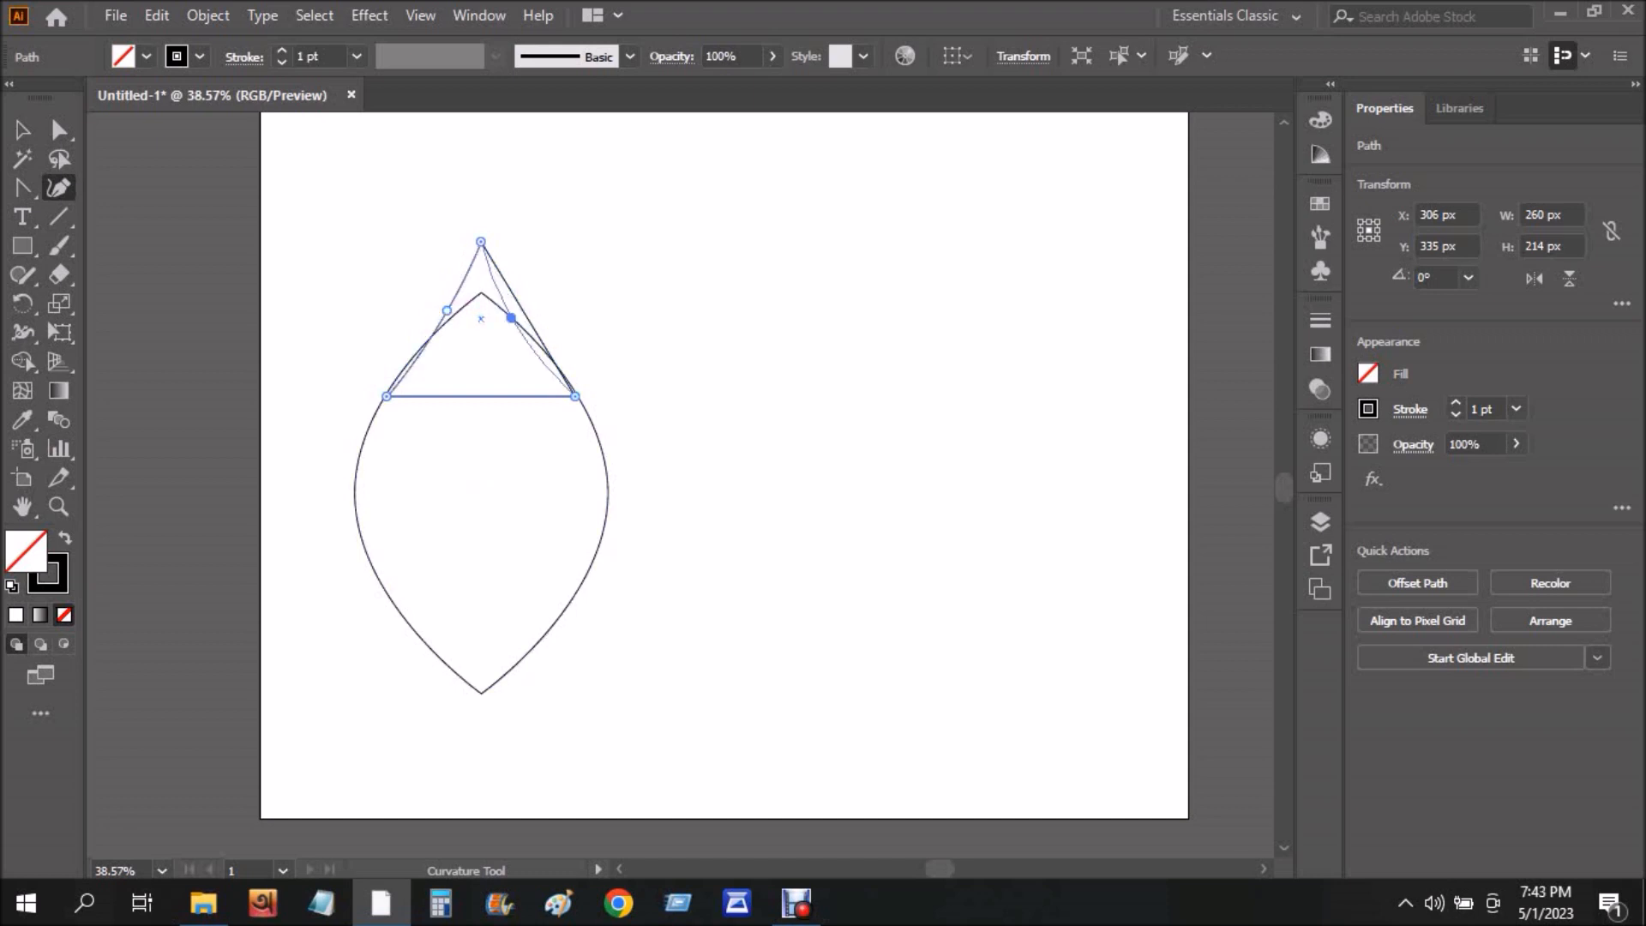
key("v")
left_click(515, 309)
left_click(494, 270)
Reflect a copy of the curved triangle across the horizontal axis and position it over the leaf's lower tip.
right_click(494, 271)
mouse_move(637, 652)
left_click(844, 739)
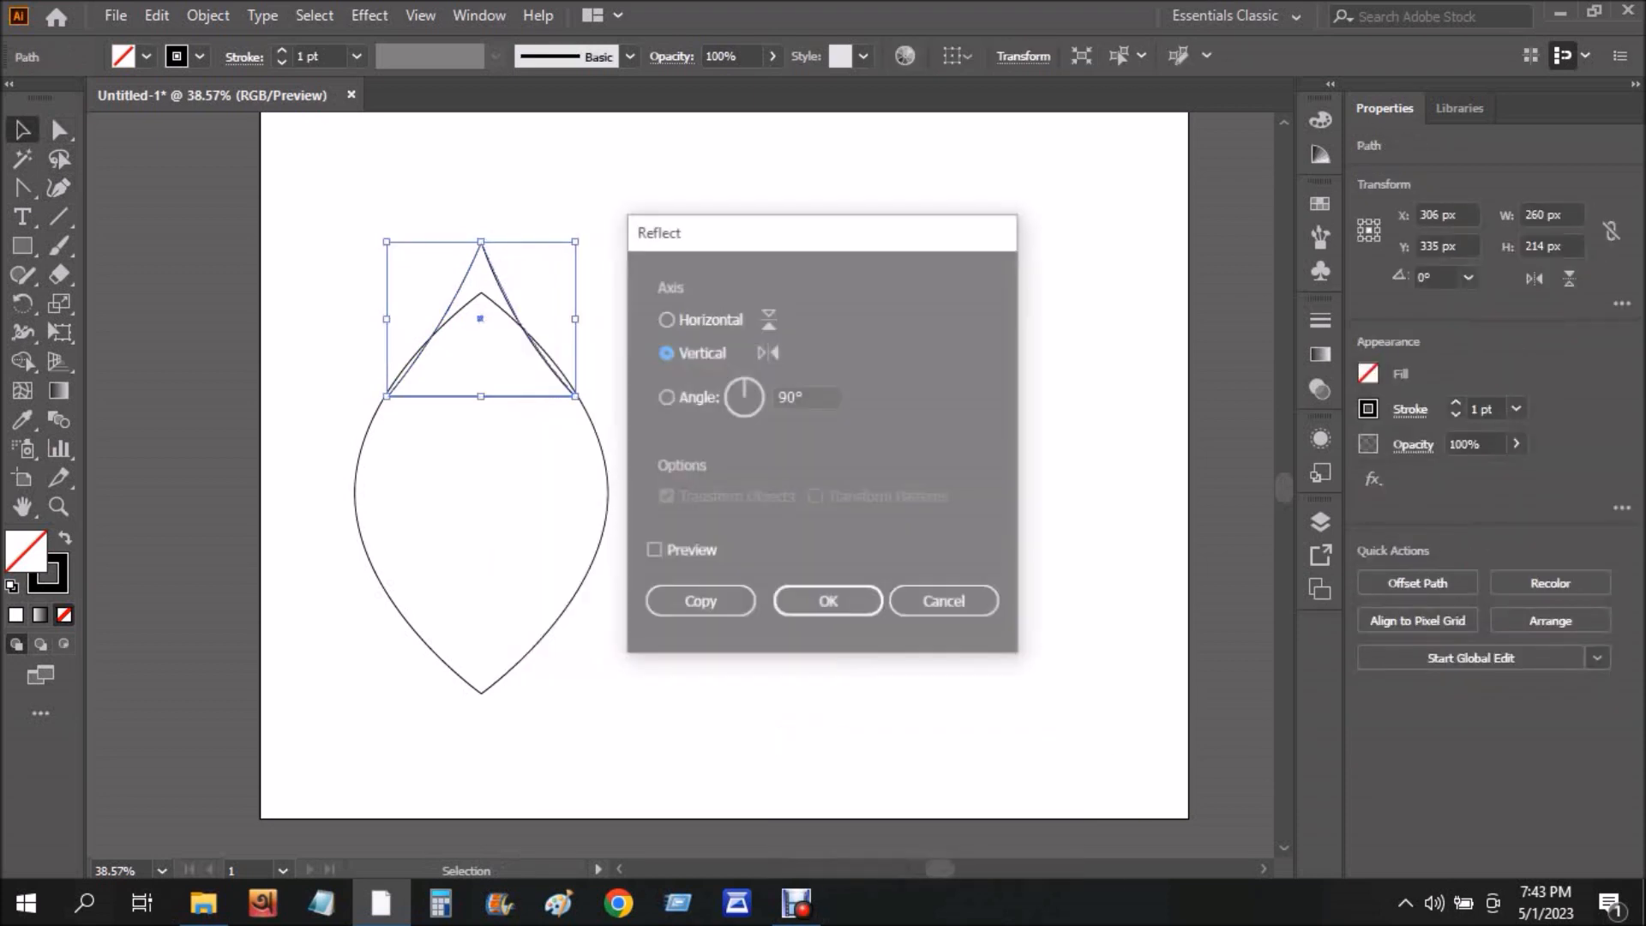
left_click(666, 319)
left_click(699, 604)
left_click(600, 515)
left_click_drag(500, 364, 503, 707)
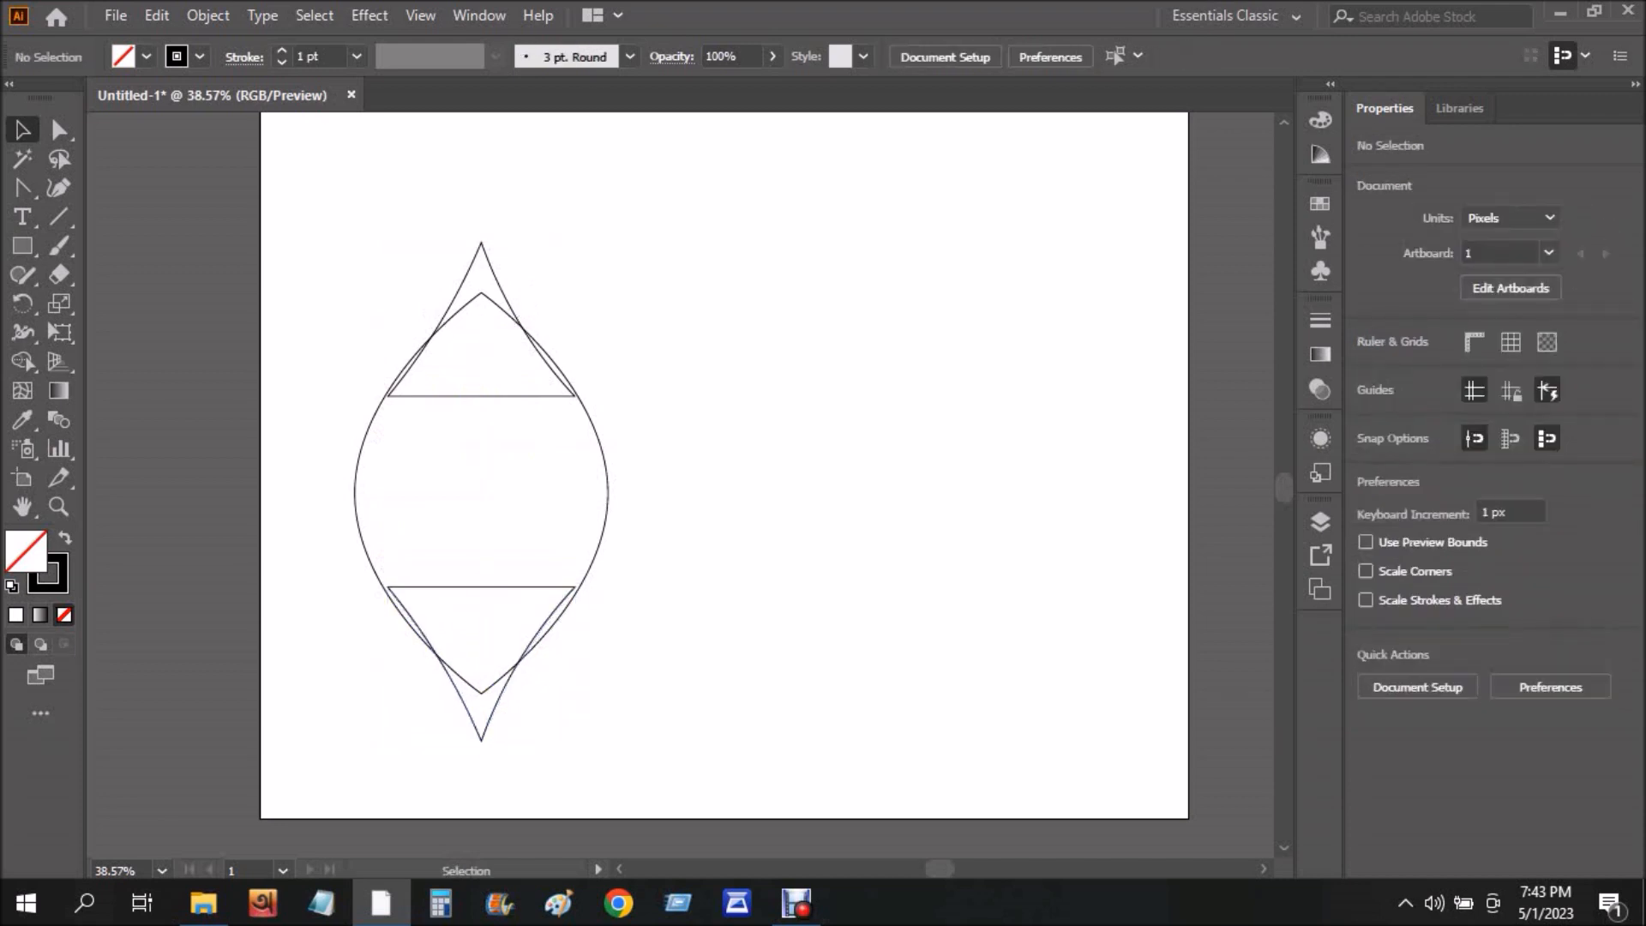
left_click(545, 587)
key("Down")
key("Down")
Merge the leaf and both curved triangles into a single outline with the Shape Builder tool.
left_click_drag(621, 784, 345, 304)
left_click(22, 361)
mouse_move(479, 272)
left_mouse_down()
mouse_move(445, 459)
mouse_move(480, 686)
left_mouse_up()
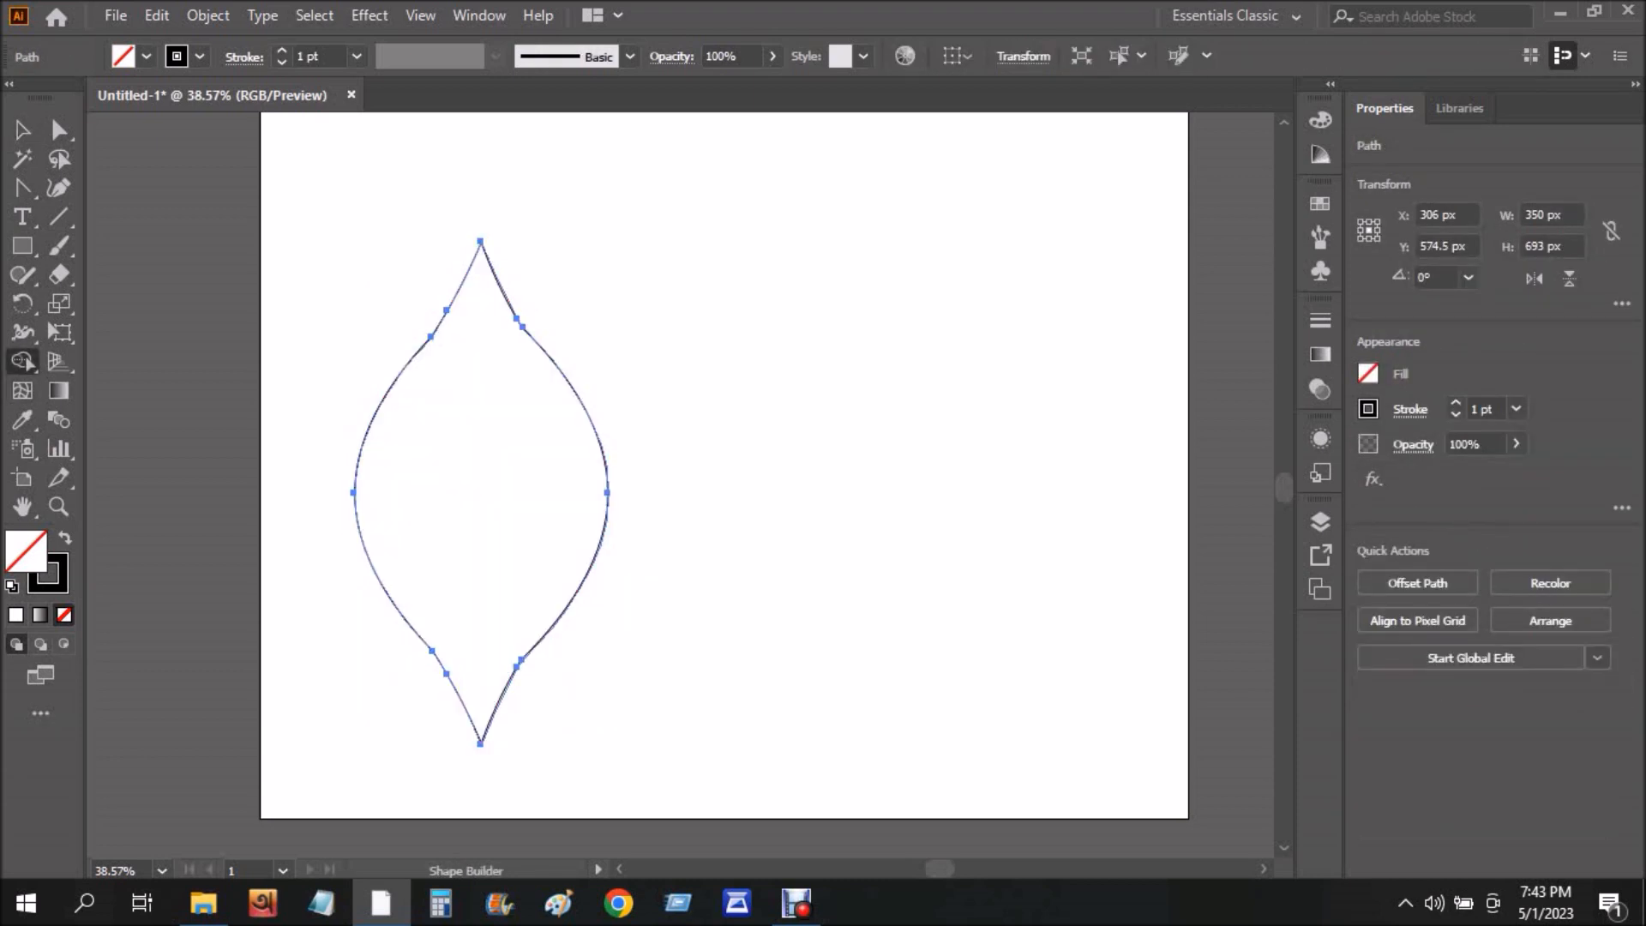
key("v")
key("ctrl+shift+a")
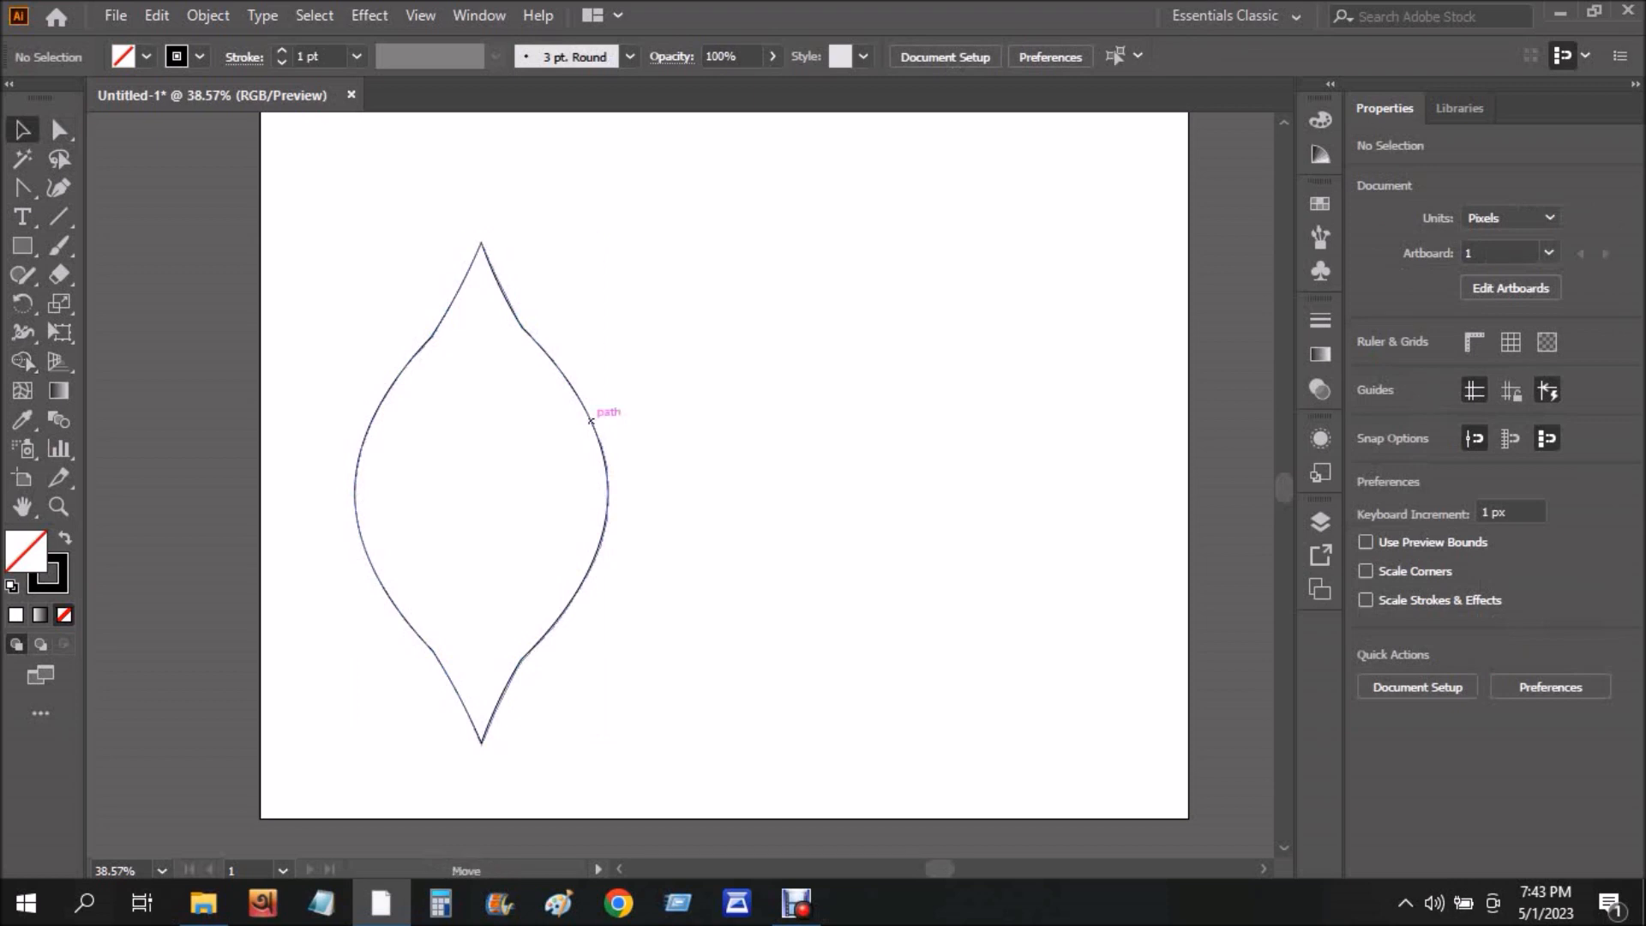
Move the merged shape to the middle of the artboard and smooth the kinks near its two tips.
left_click_drag(592, 421, 757, 437)
left_click(22, 274)
left_click(127, 331)
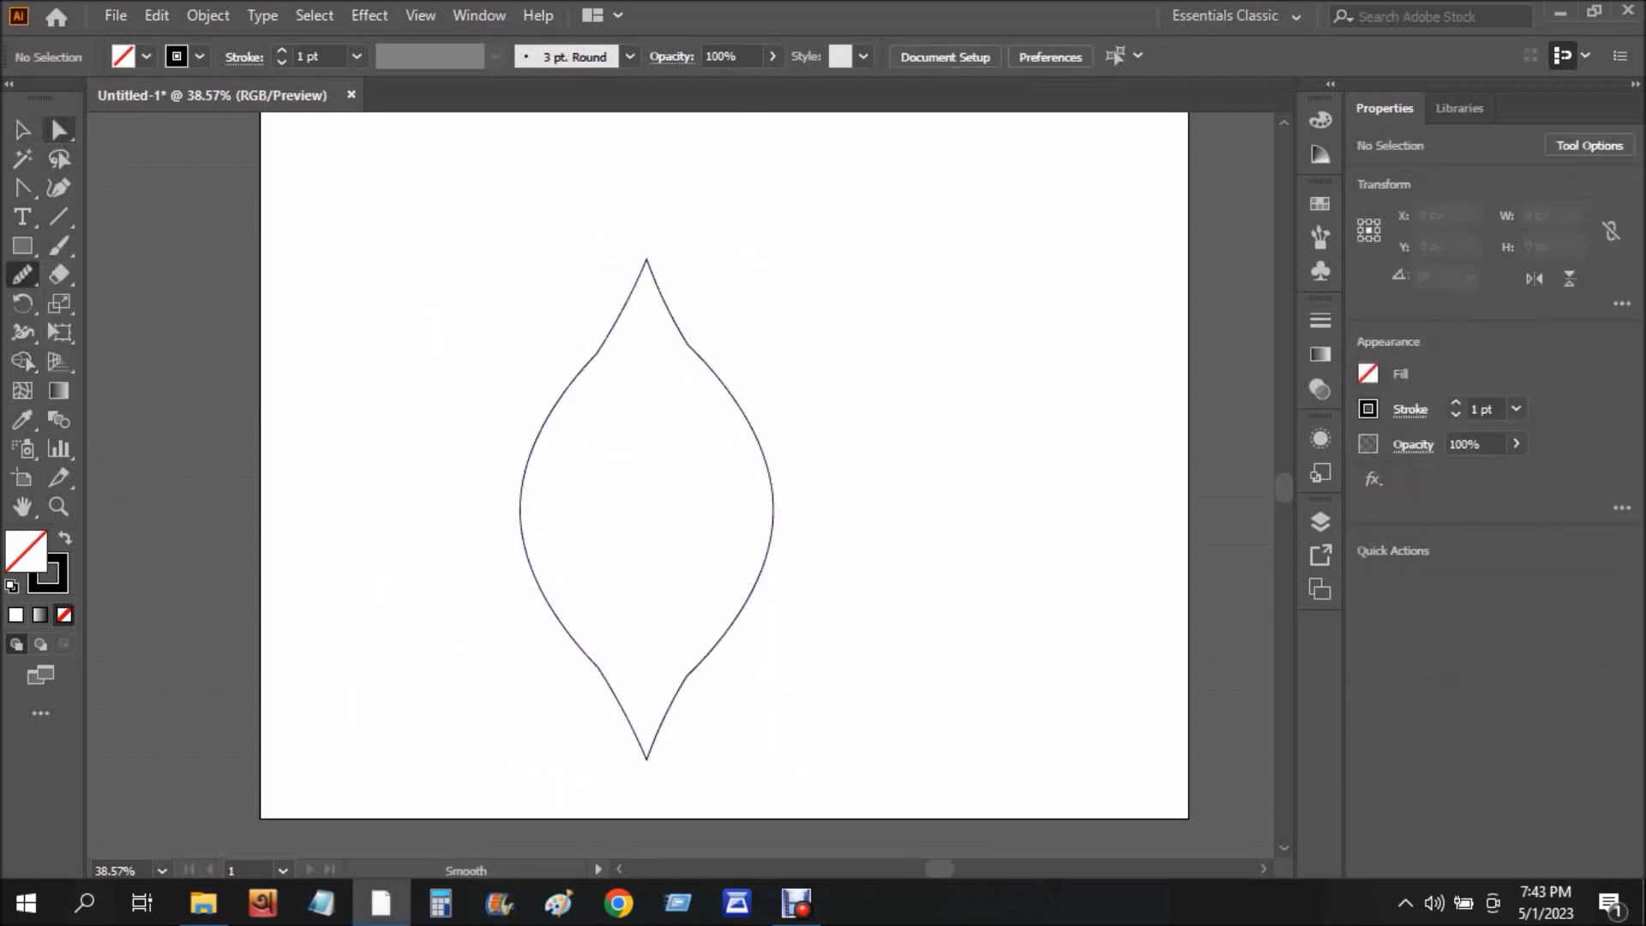
key("ctrl+a")
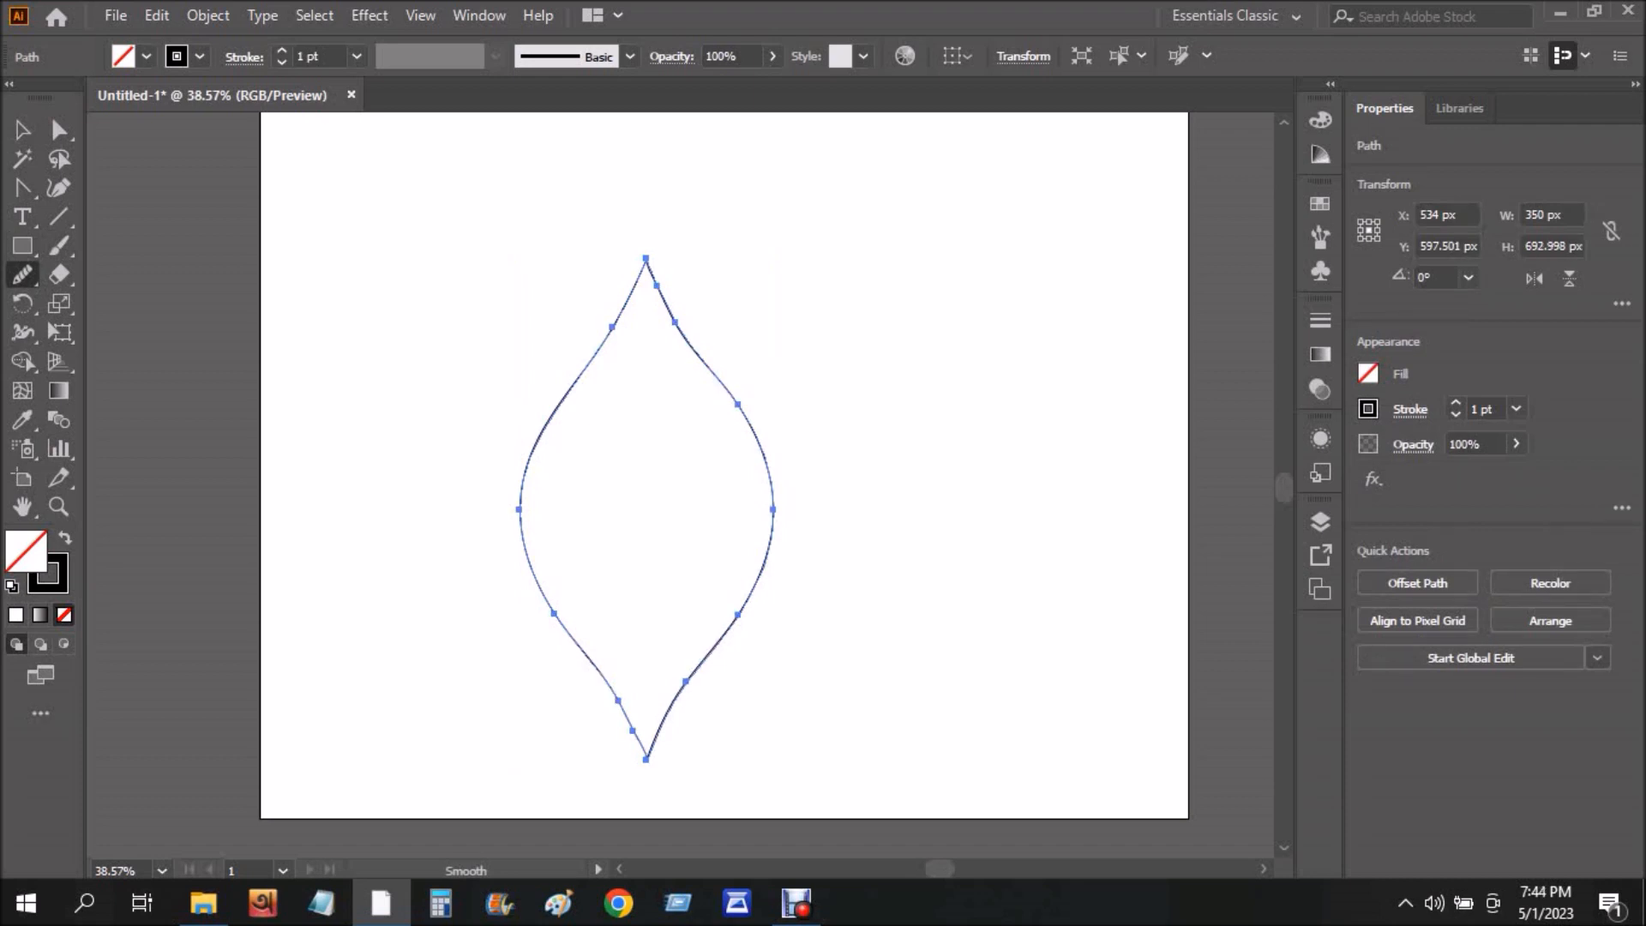
key("v")
left_click(857, 403)
Paste a copy of the leaf in front, scale it to about 276 by 546 px and shift it upward.
left_click(748, 420)
key("ctrl+c")
key("ctrl+f")
left_click_drag(774, 259, 747, 312)
key("shift+Up")
key("shift+Up")
key("shift+Up")
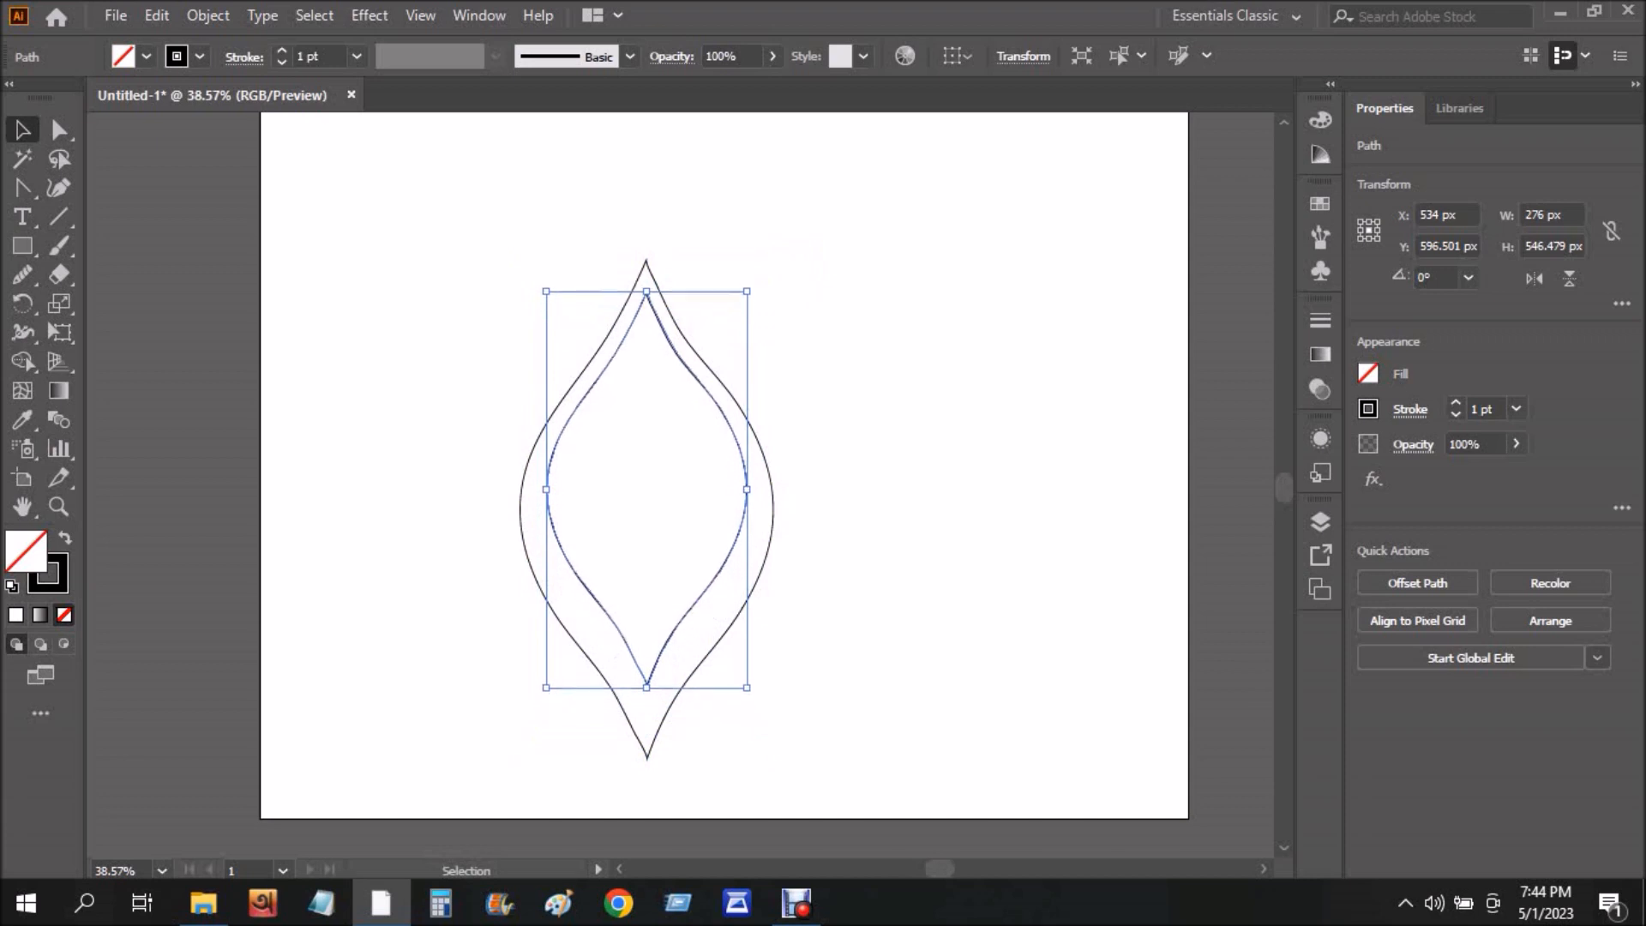
Enlarge the inner copy to about 307 by 607 px and raise it until its tip sits above the outer leaf's tip.
left_click_drag(746, 289, 758, 266)
key("Up")
key("Up")
key("Up")
key("Up")
key("Up")
key("Up")
key("Up")
key("Up")
key("Up")
key("Up")
key("Up")
key("Up")
key("Up")
key("Up")
key("Up")
key("Up")
key("Up")
key("Up")
key("Up")
key("Up")
key("Up")
key("Up")
key("Up")
key("Up")
key("Up")
key("Up")
key("Up")
key("Up")
key("Up")
key("Up")
key("Up")
key("Up")
key("Up")
key("Up")
key("Up")
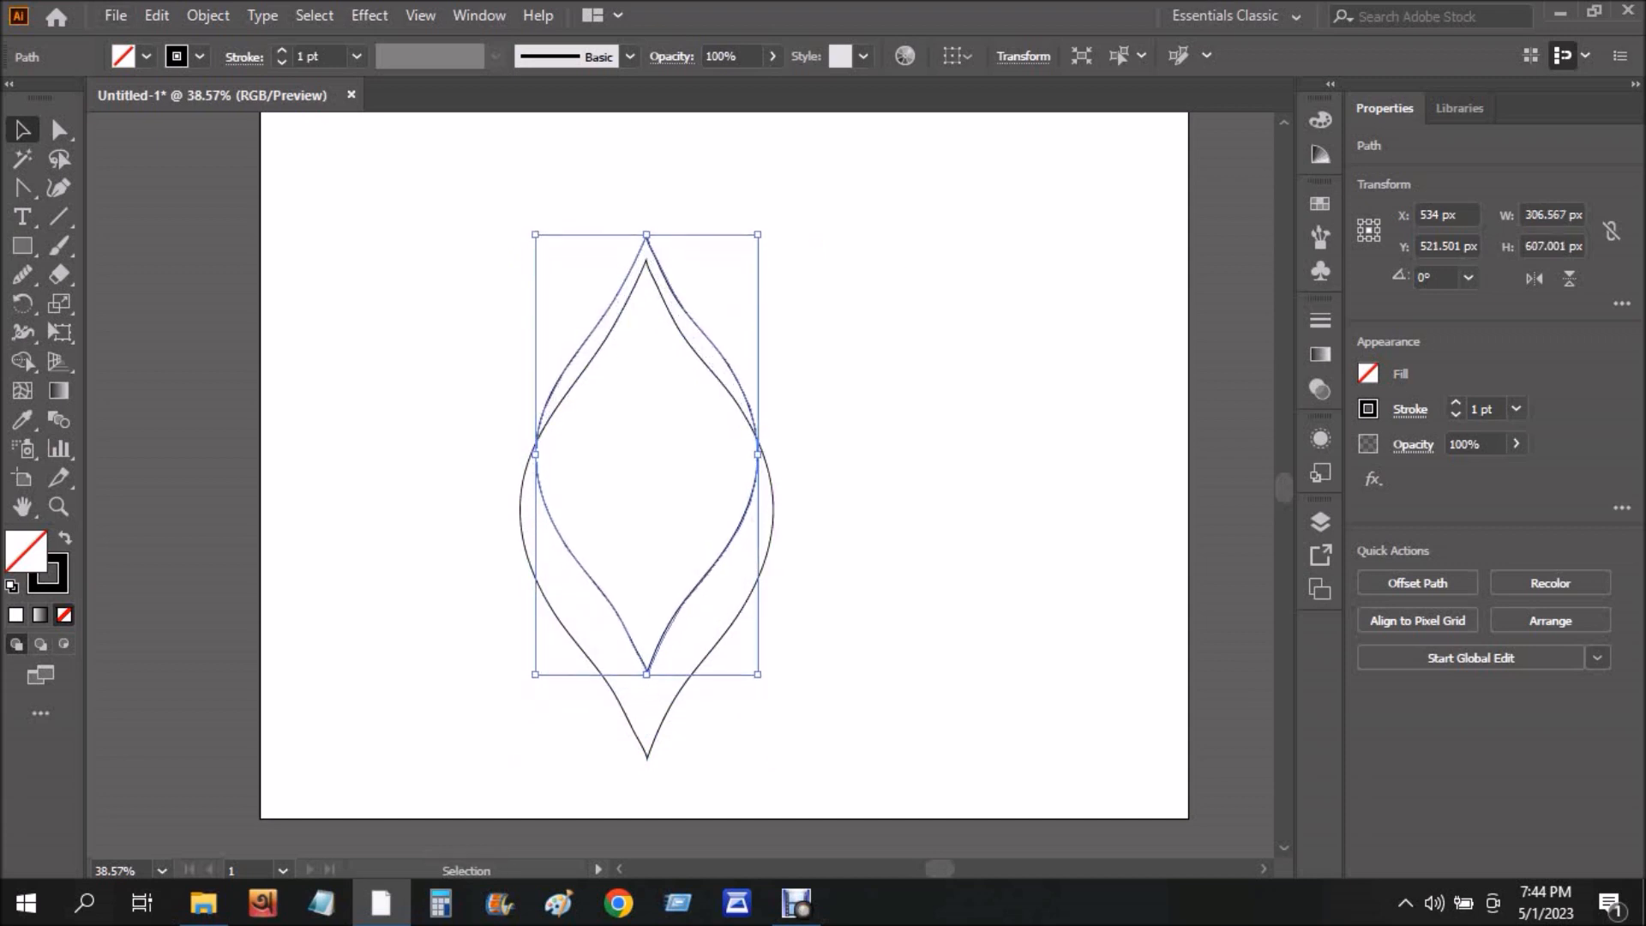
Remove the upper crescent and overlapping interior of both leaves with Shape Builder, keeping only the lower V-shaped band.
left_click(881, 330)
left_click_drag(881, 329, 432, 693)
left_click(22, 362)
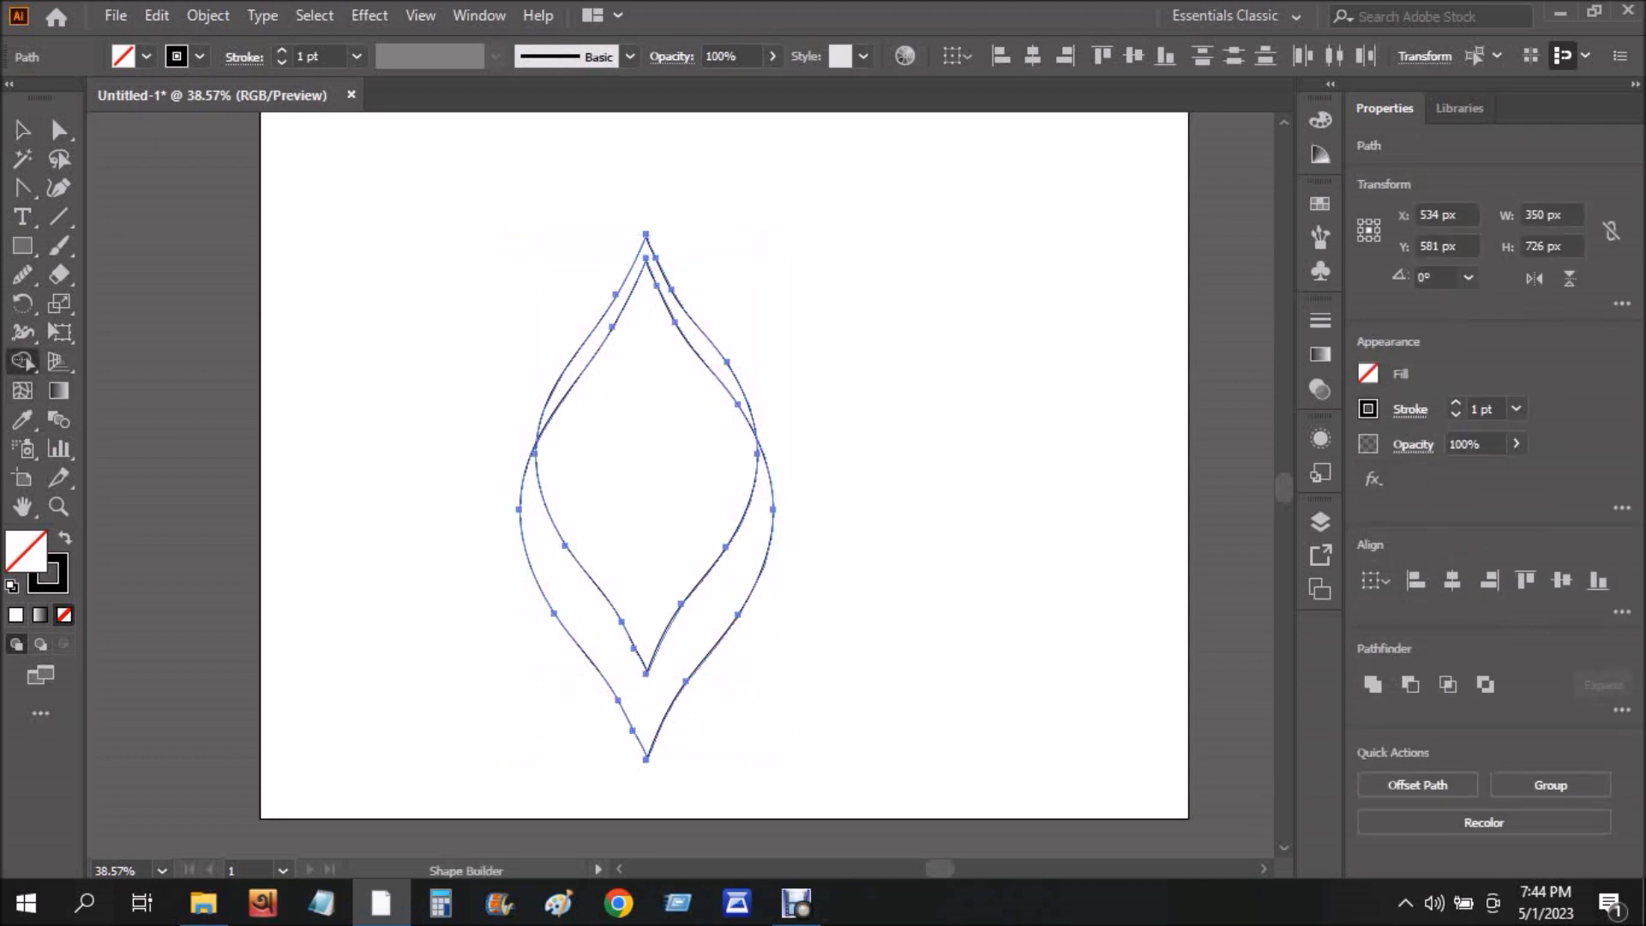
left_click_drag(624, 223, 655, 360)
Scale the V-shaped band down to about 180 by 229 px and move it to the artboard's lower-left corner.
left_click(23, 131)
left_click(845, 446)
left_click(773, 504)
left_click_drag(774, 438, 456, 658)
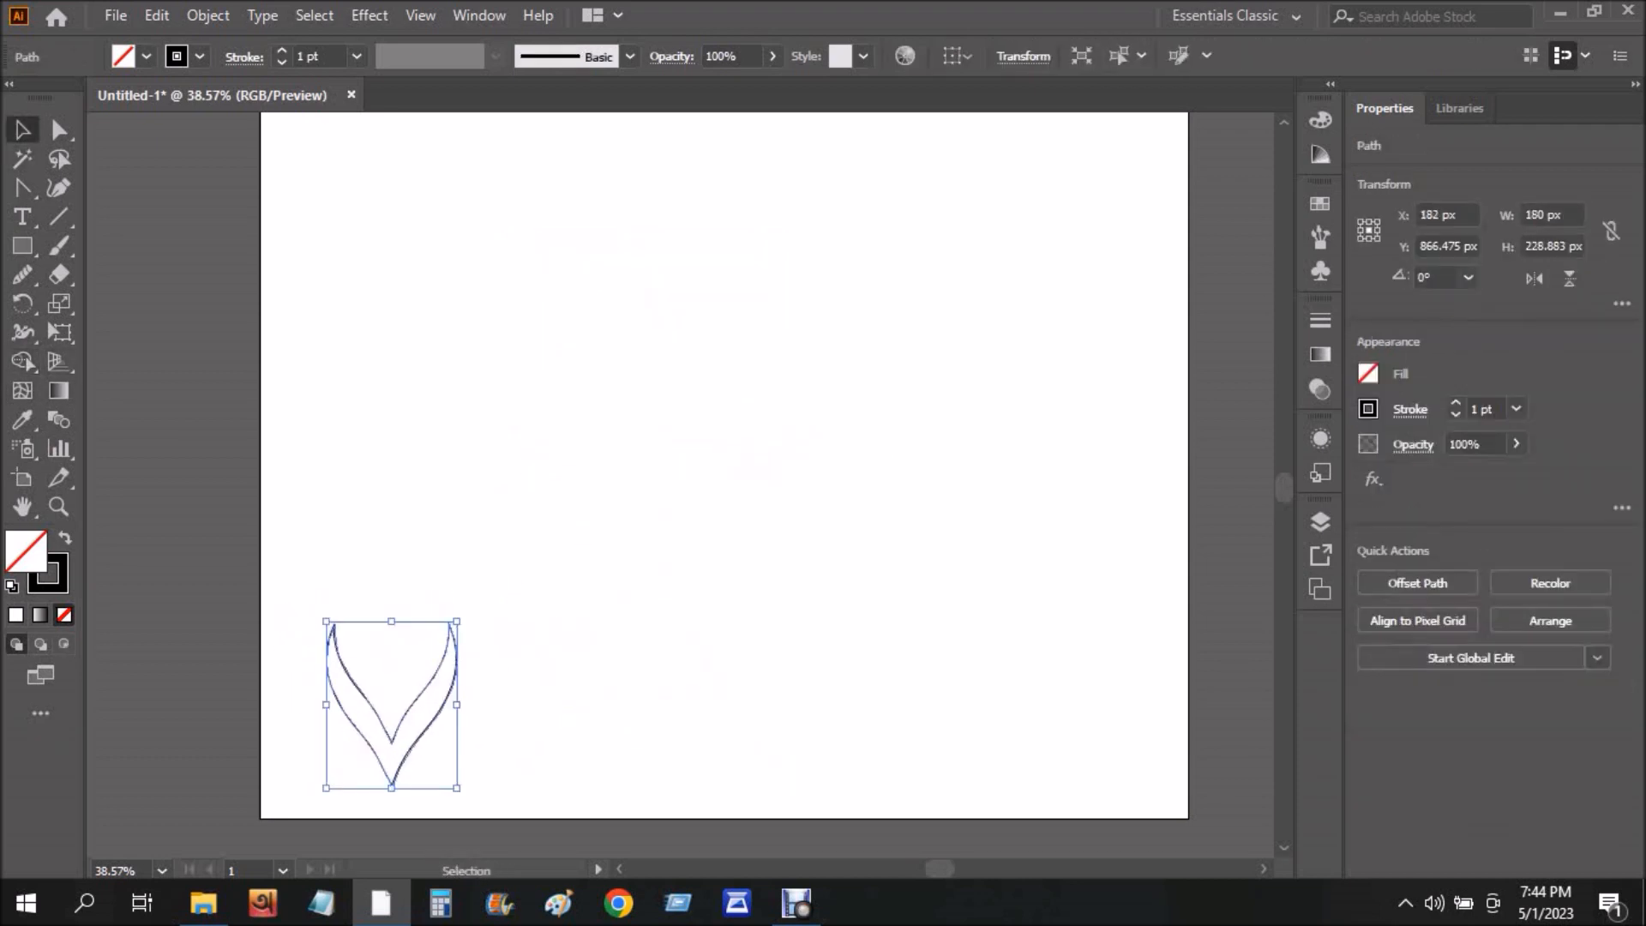
Fill the V shape with dark blue and remove its stroke.
left_click(146, 56)
left_click(199, 114)
left_click(200, 56)
left_click(199, 57)
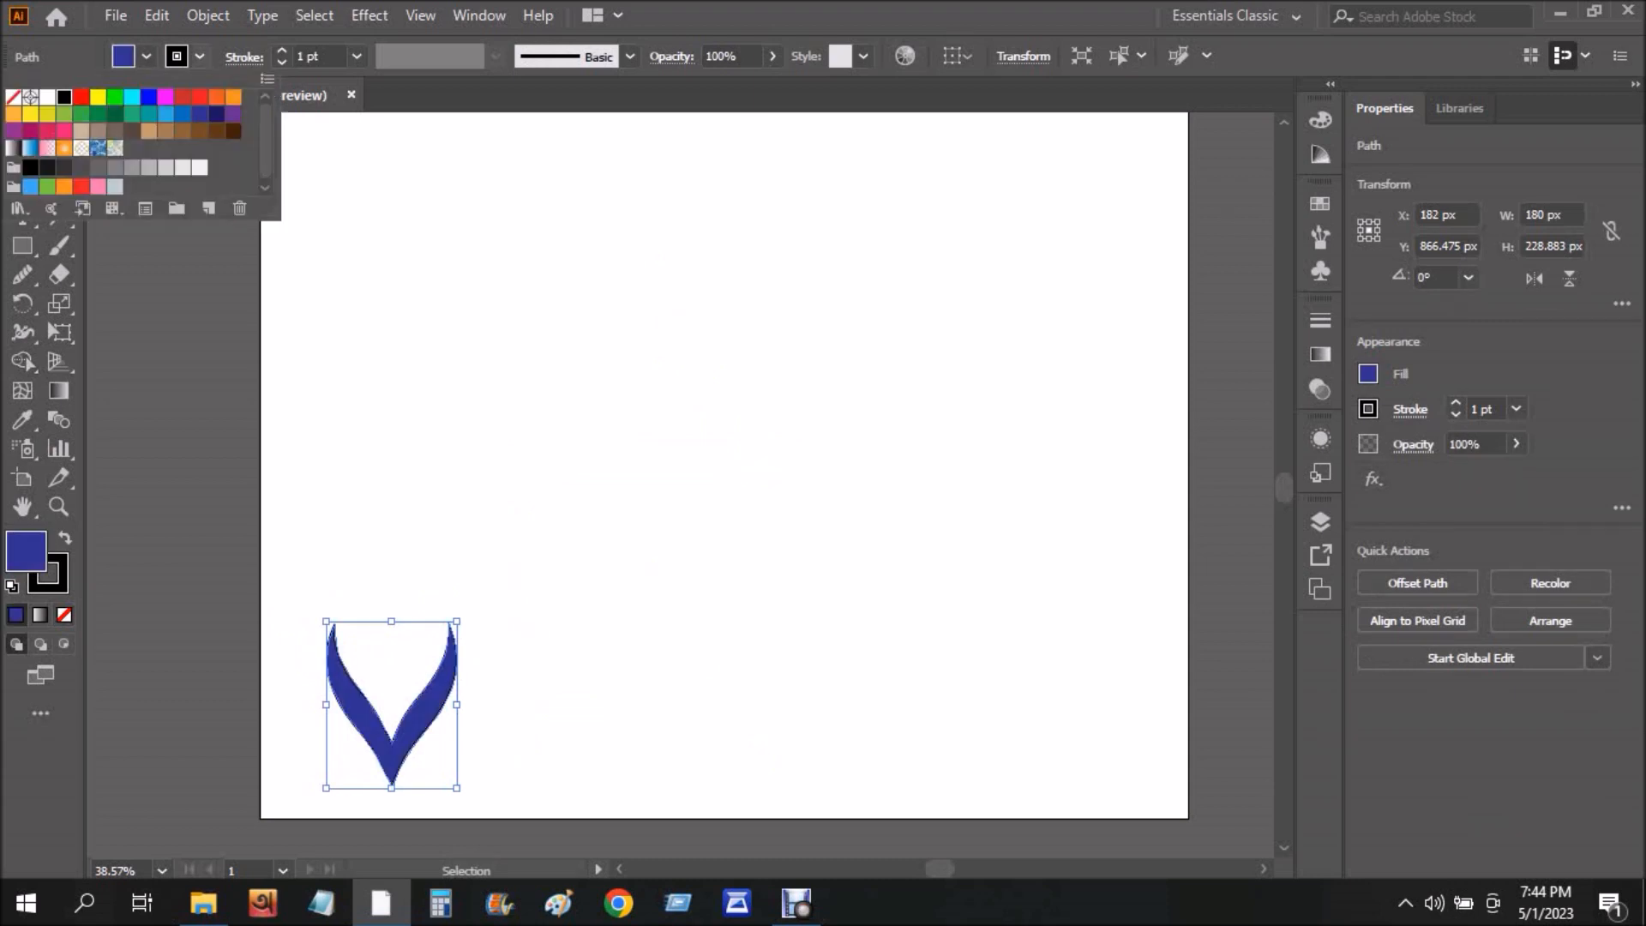
left_click(14, 97)
left_click(531, 514)
Duplicate the blue V shape directly above itself and nudge the copy down closer to the original.
left_click_drag(448, 677, 441, 584)
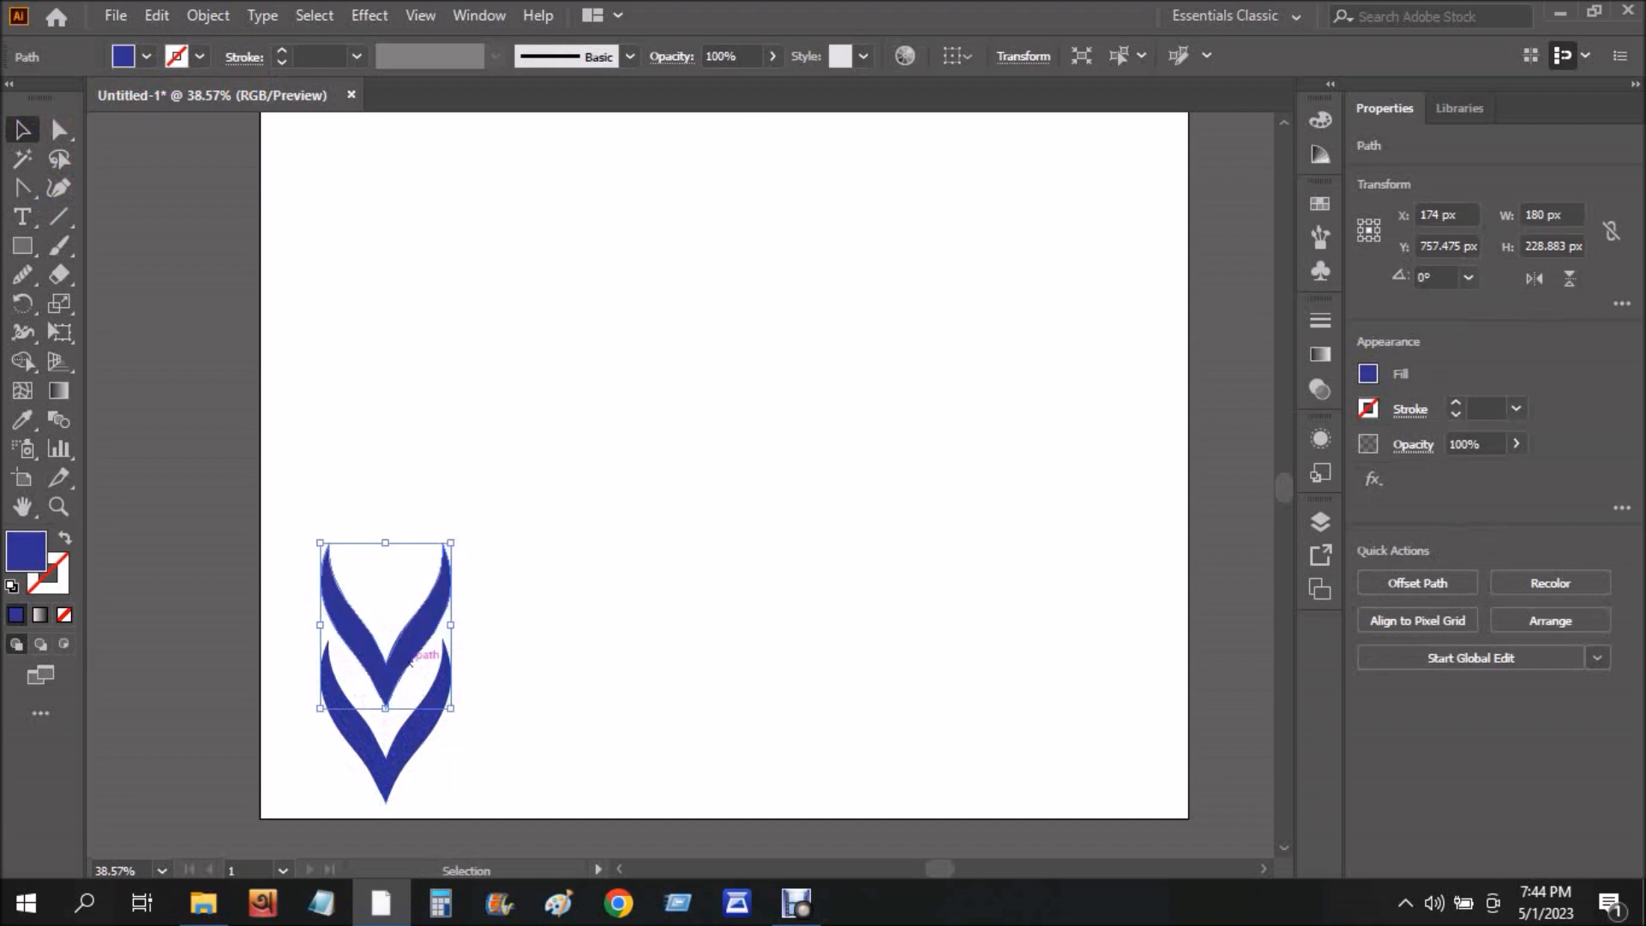
key("Down")
key("Down")
key("Down")
key("Down")
key("Down")
key("Down")
key("Down")
key("Down")
key("Down")
key("Down")
key("Down")
key("Down")
key("Down")
key("Down")
key("Down")
key("Down")
key("Down")
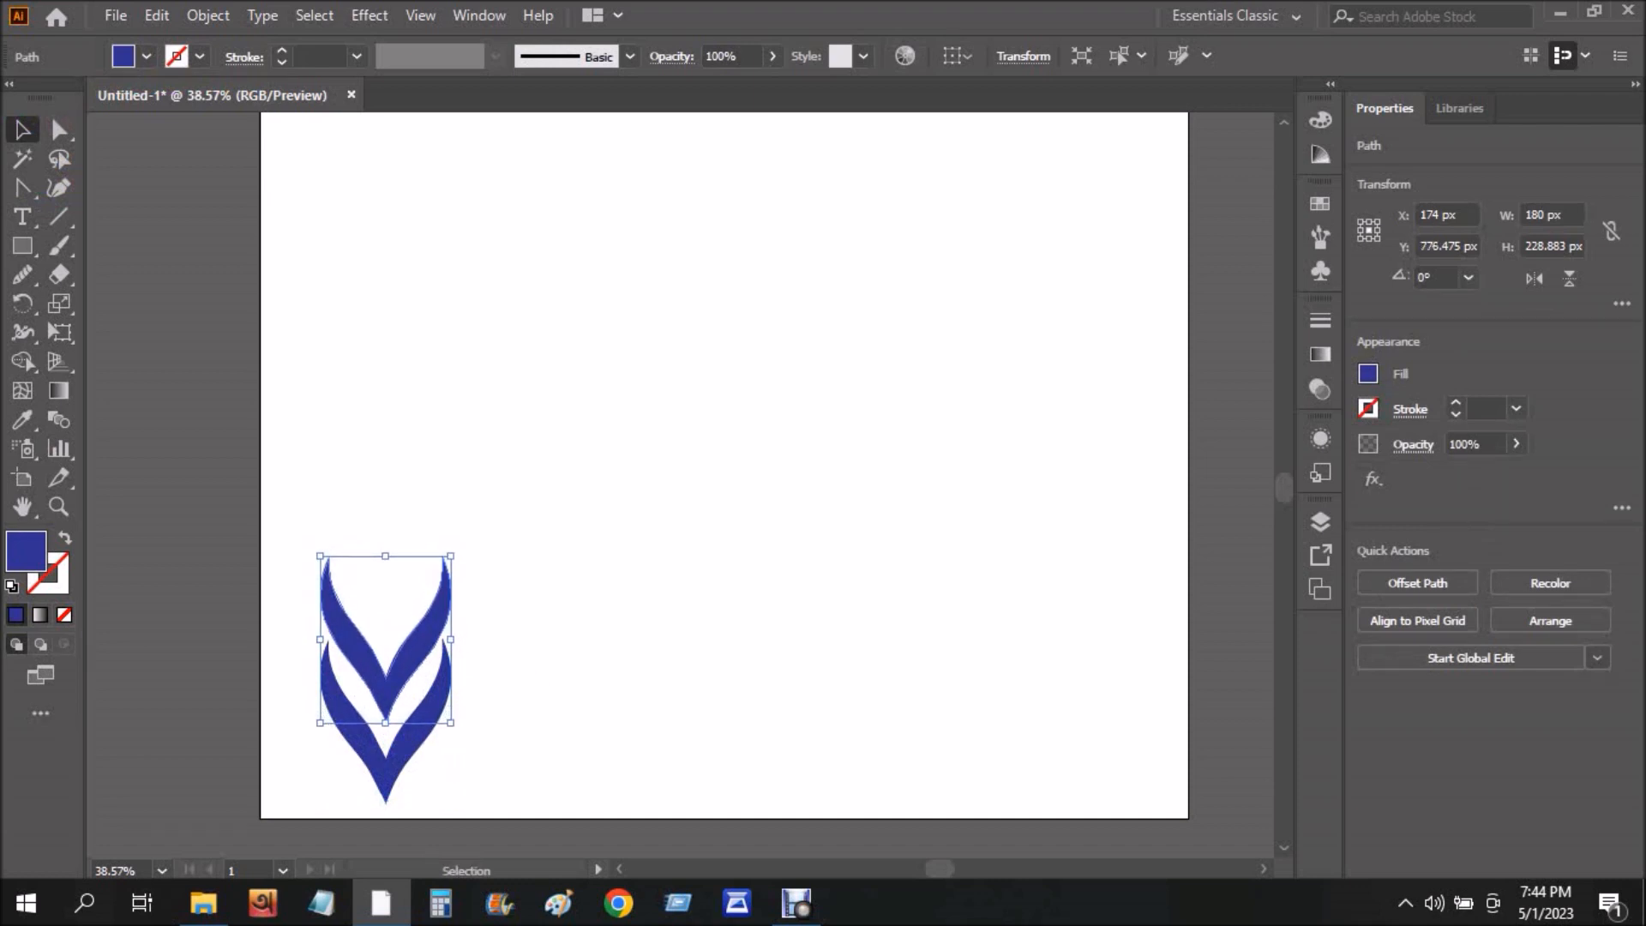
Delete the upper copy of the V shape.
key("ctrl+shift+a")
left_click(426, 639)
key("Delete")
Duplicate the V shape upward so the copies interlock and repeat the transformation four times to stack six shapes.
left_click(424, 724)
left_click_drag(424, 729, 427, 653)
key("ctrl+d")
key("ctrl+d")
key("ctrl+d")
key("ctrl+d")
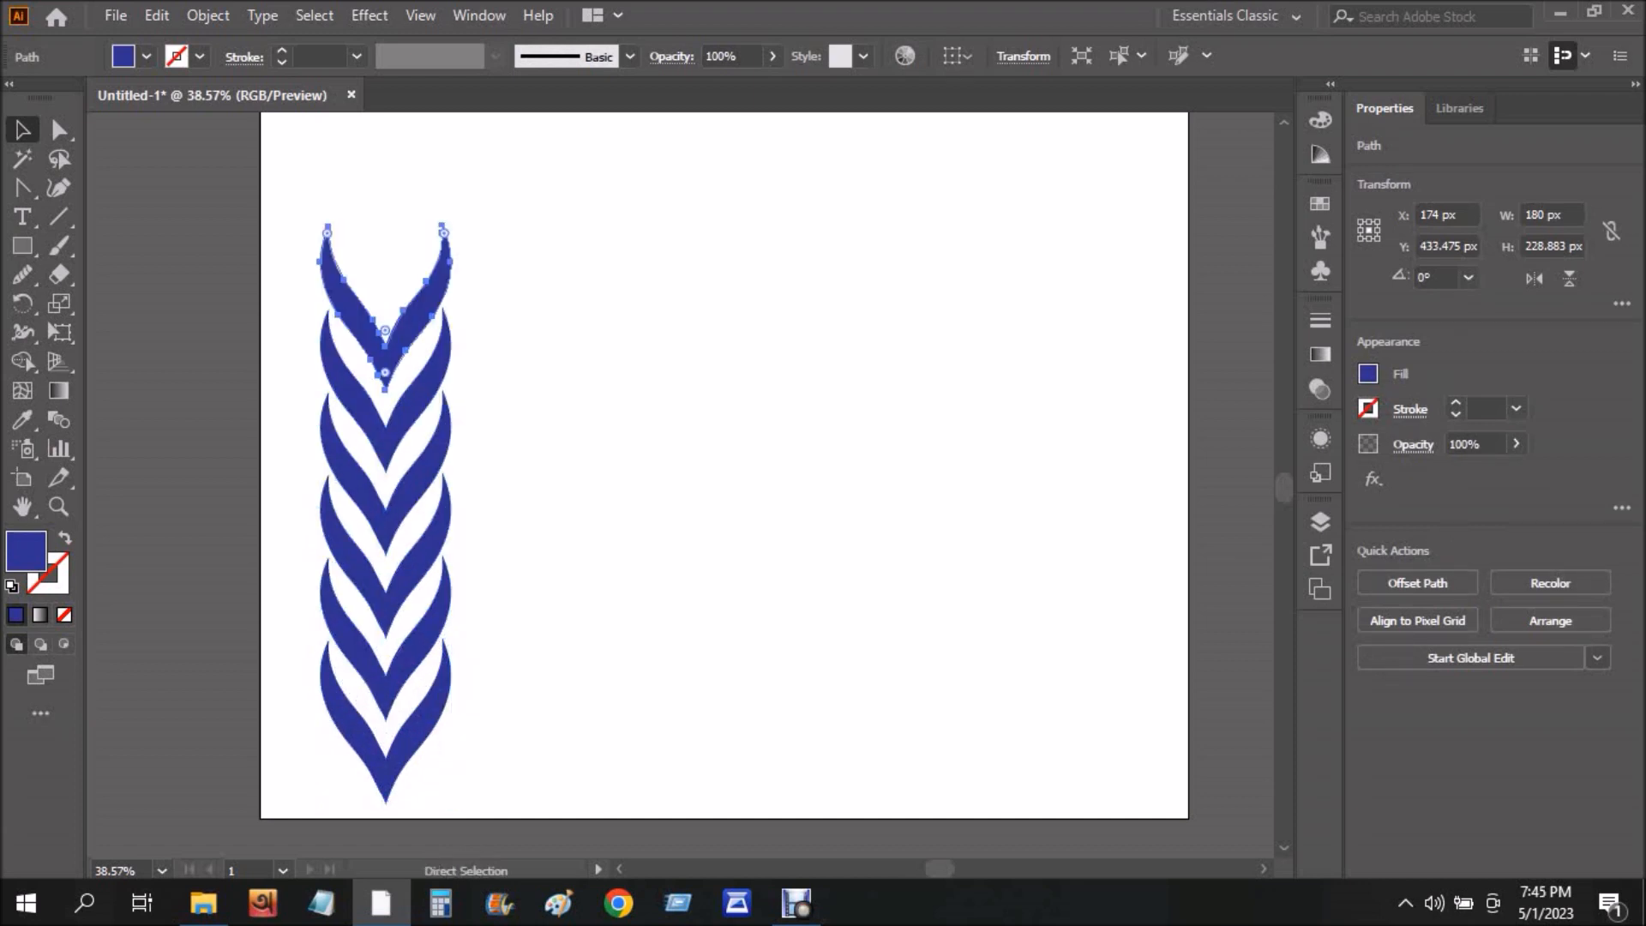
Draw a small curved, closed leaf bud above the topmost V shape with the Pen tool.
key("v")
right_click(22, 187)
left_click(120, 188)
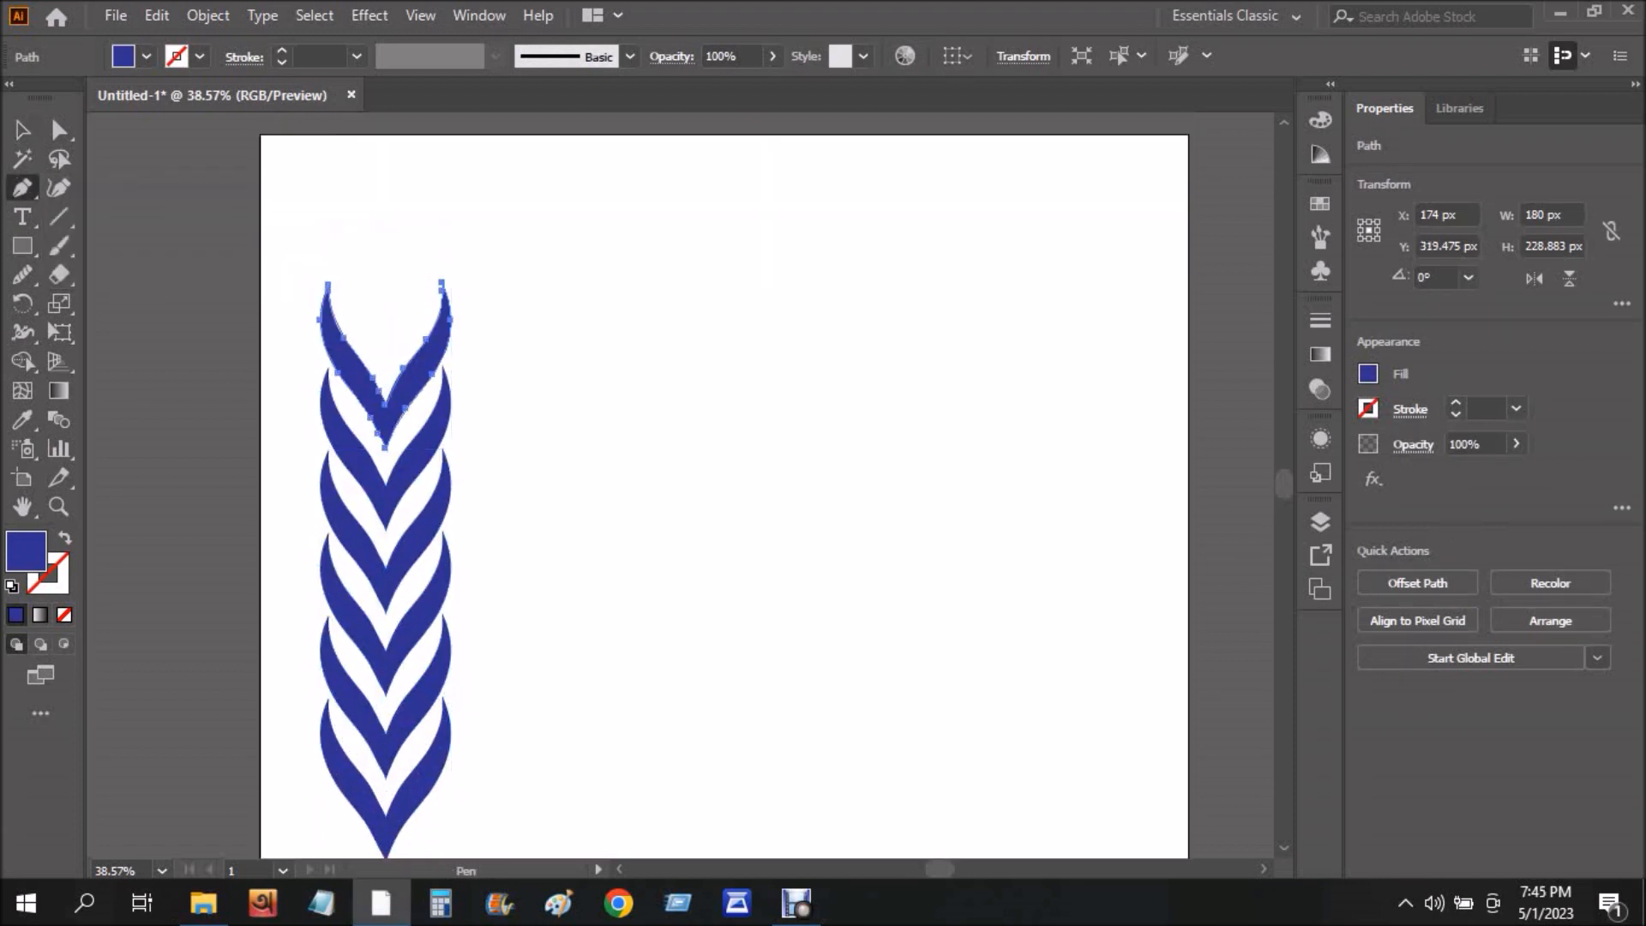
left_click(378, 328)
left_click_drag(384, 180, 424, 150)
key("ctrl+z")
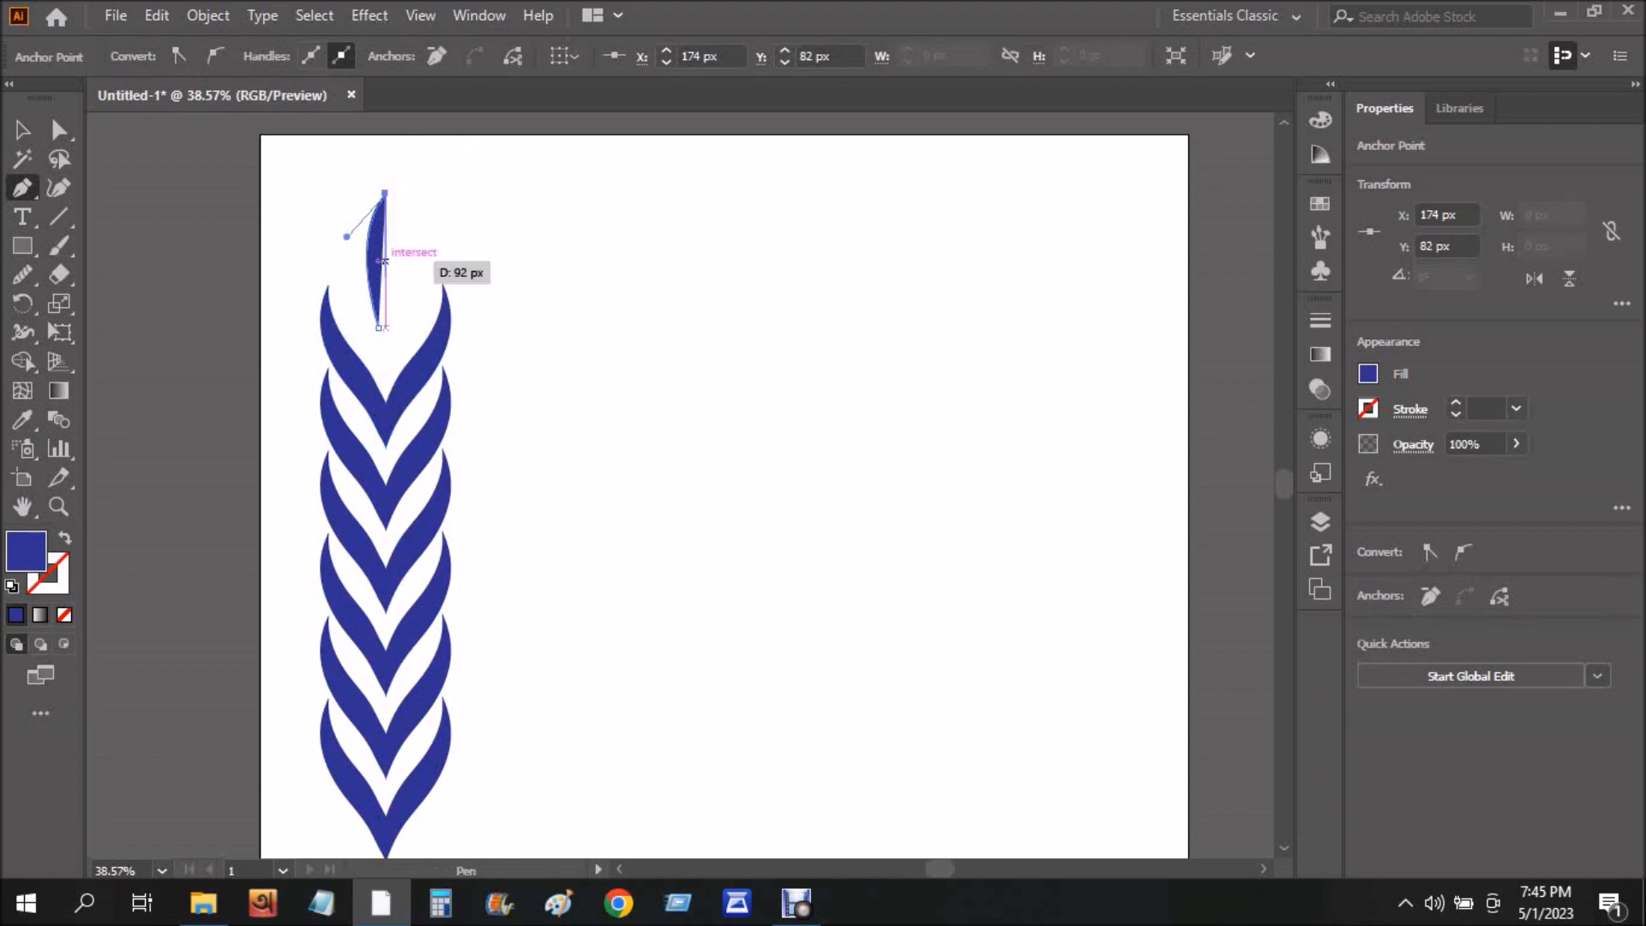
left_click_drag(378, 328, 339, 386)
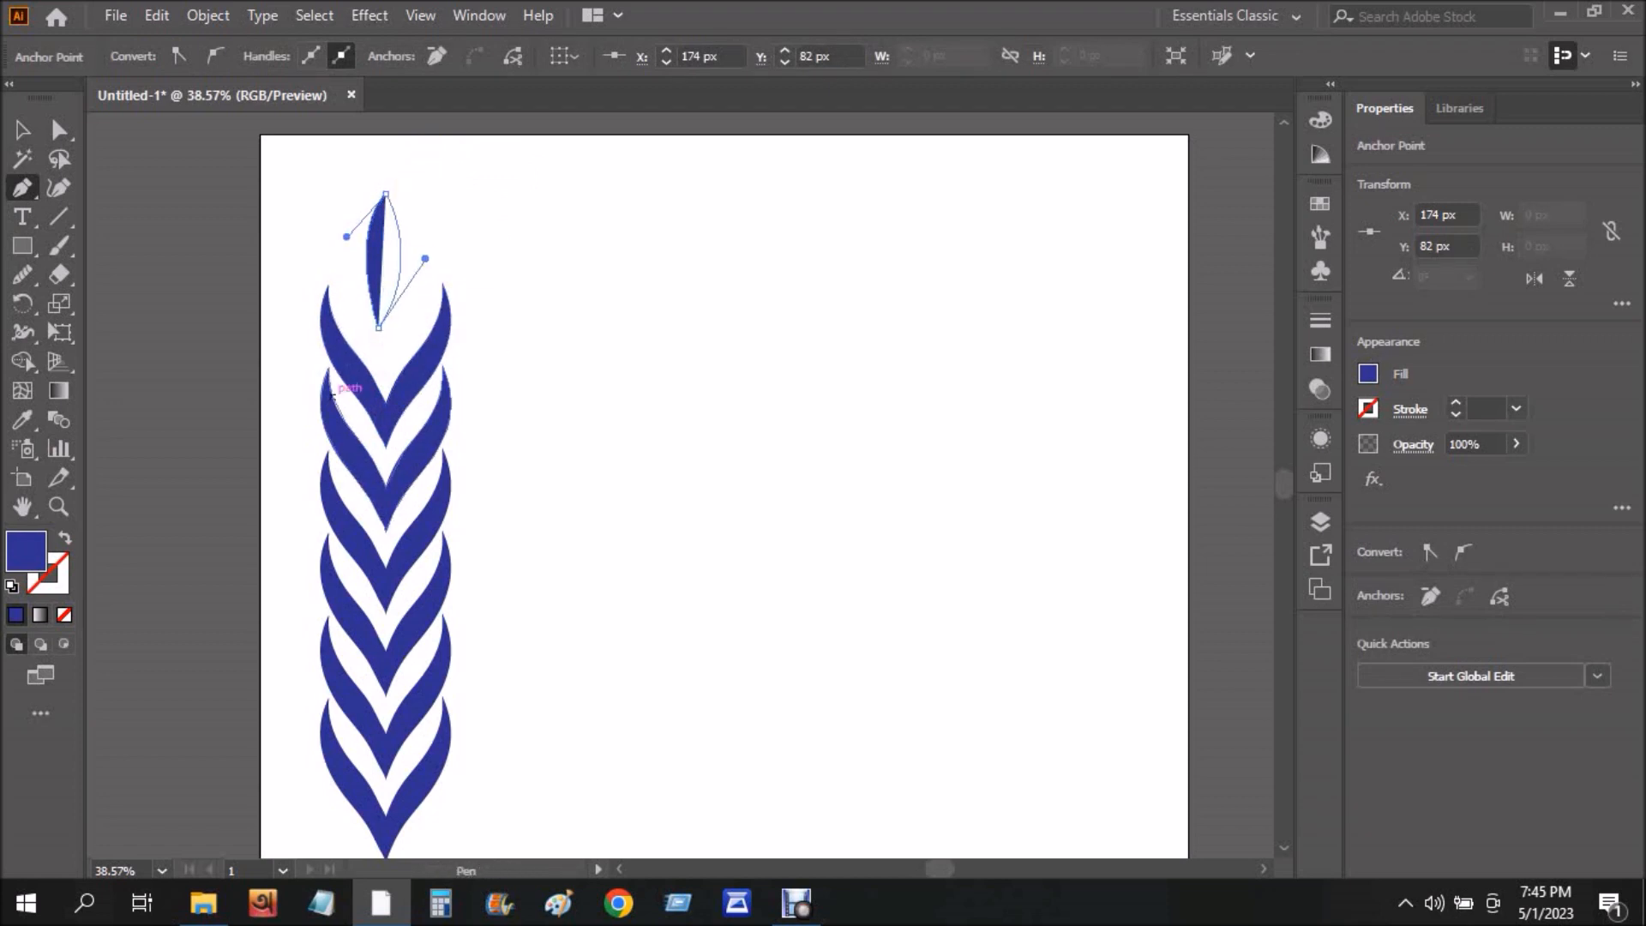
Enlarge the bud slightly and lower it into the opening of the topmost V shape.
key("v")
left_click_drag(384, 193, 384, 184)
left_click_drag(401, 257, 392, 276)
Group the bud and the six stacked V shapes into a single wheat ear.
key("ctrl+shift+a")
left_click_drag(484, 830, 279, 222)
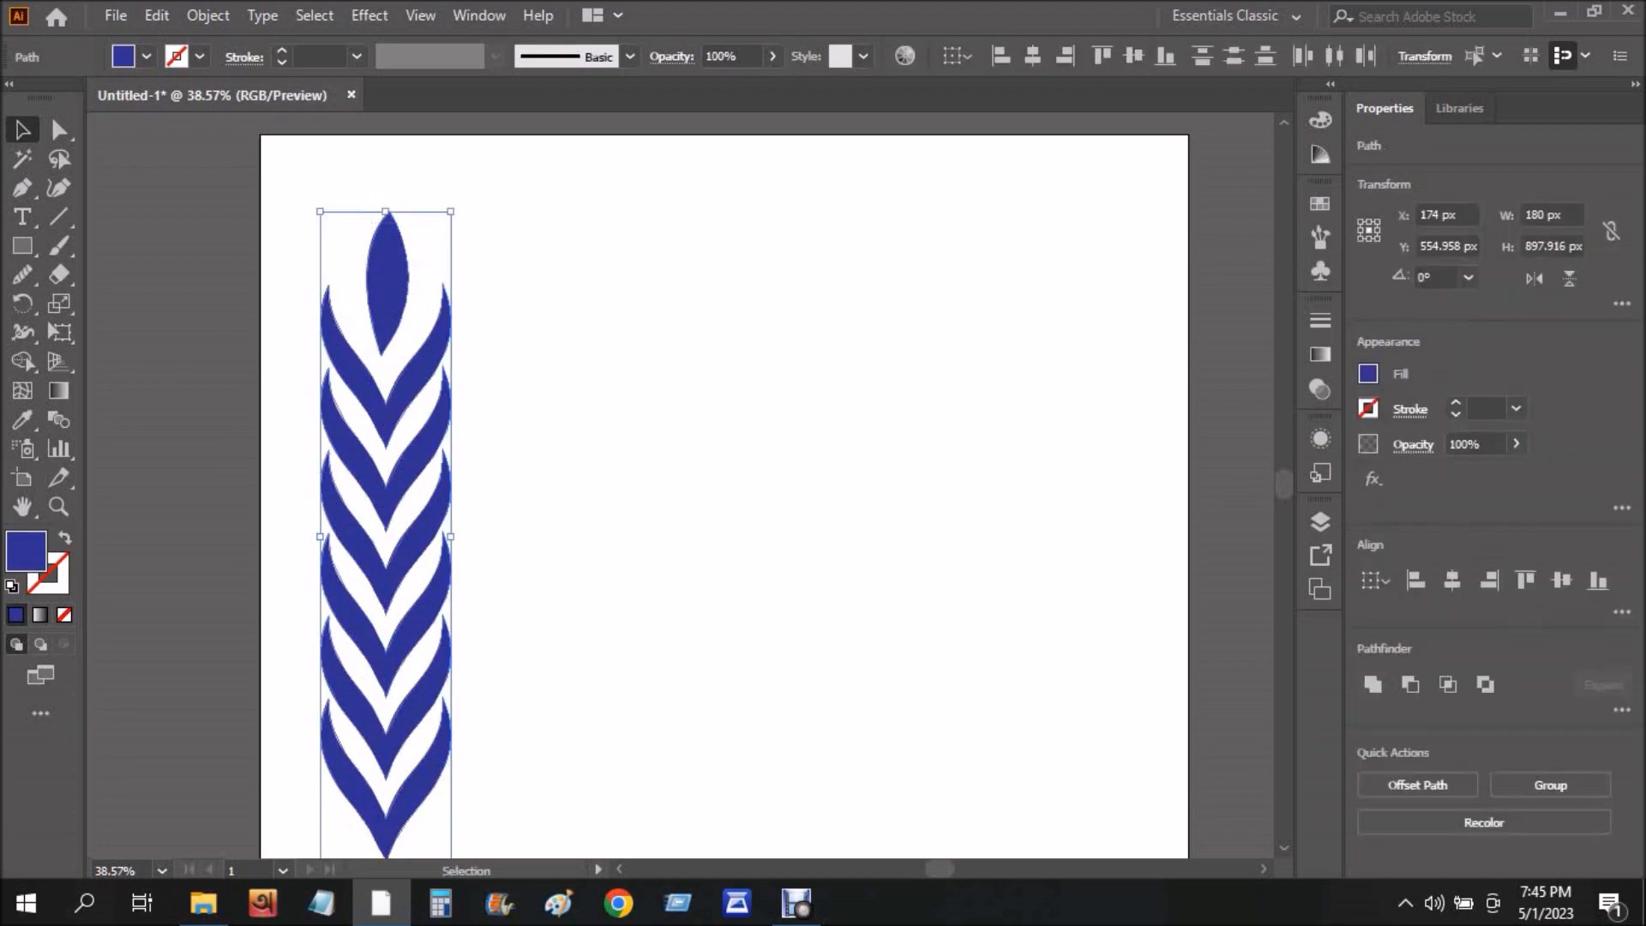
right_click(386, 269)
left_click(429, 417)
left_click(208, 14)
left_click(343, 319)
key("ctrl+shift+a")
left_click(426, 381)
right_click(424, 373)
left_click(549, 343)
left_click(423, 382)
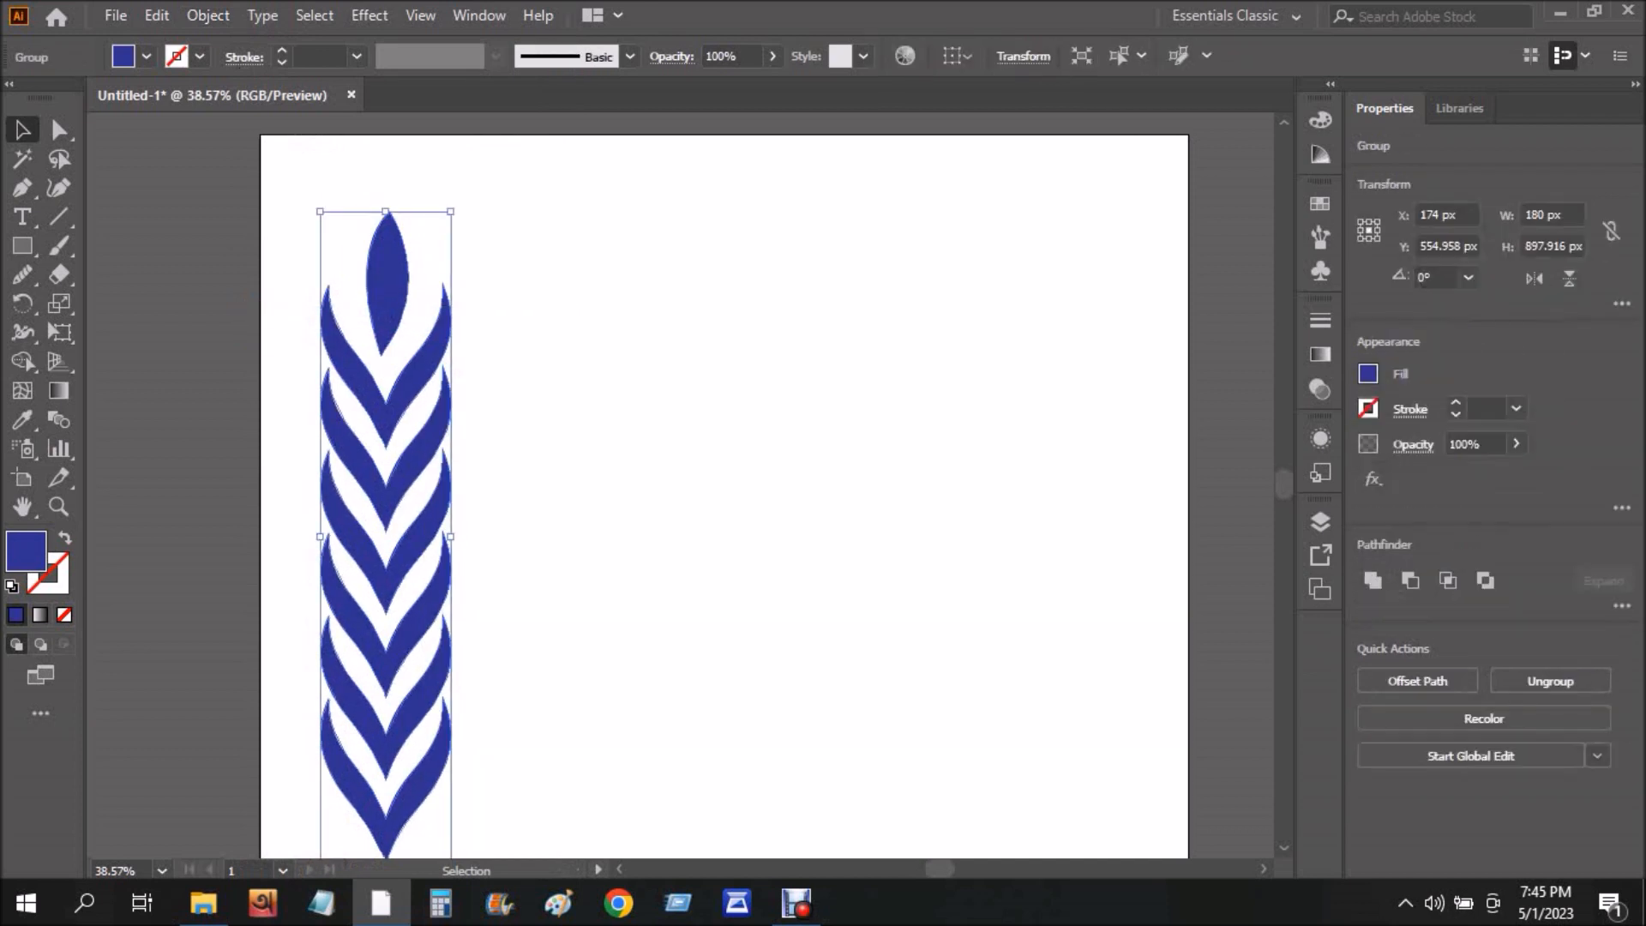
Create a new art brush from the grouped wheat ear, keeping the default brush options.
left_click(479, 15)
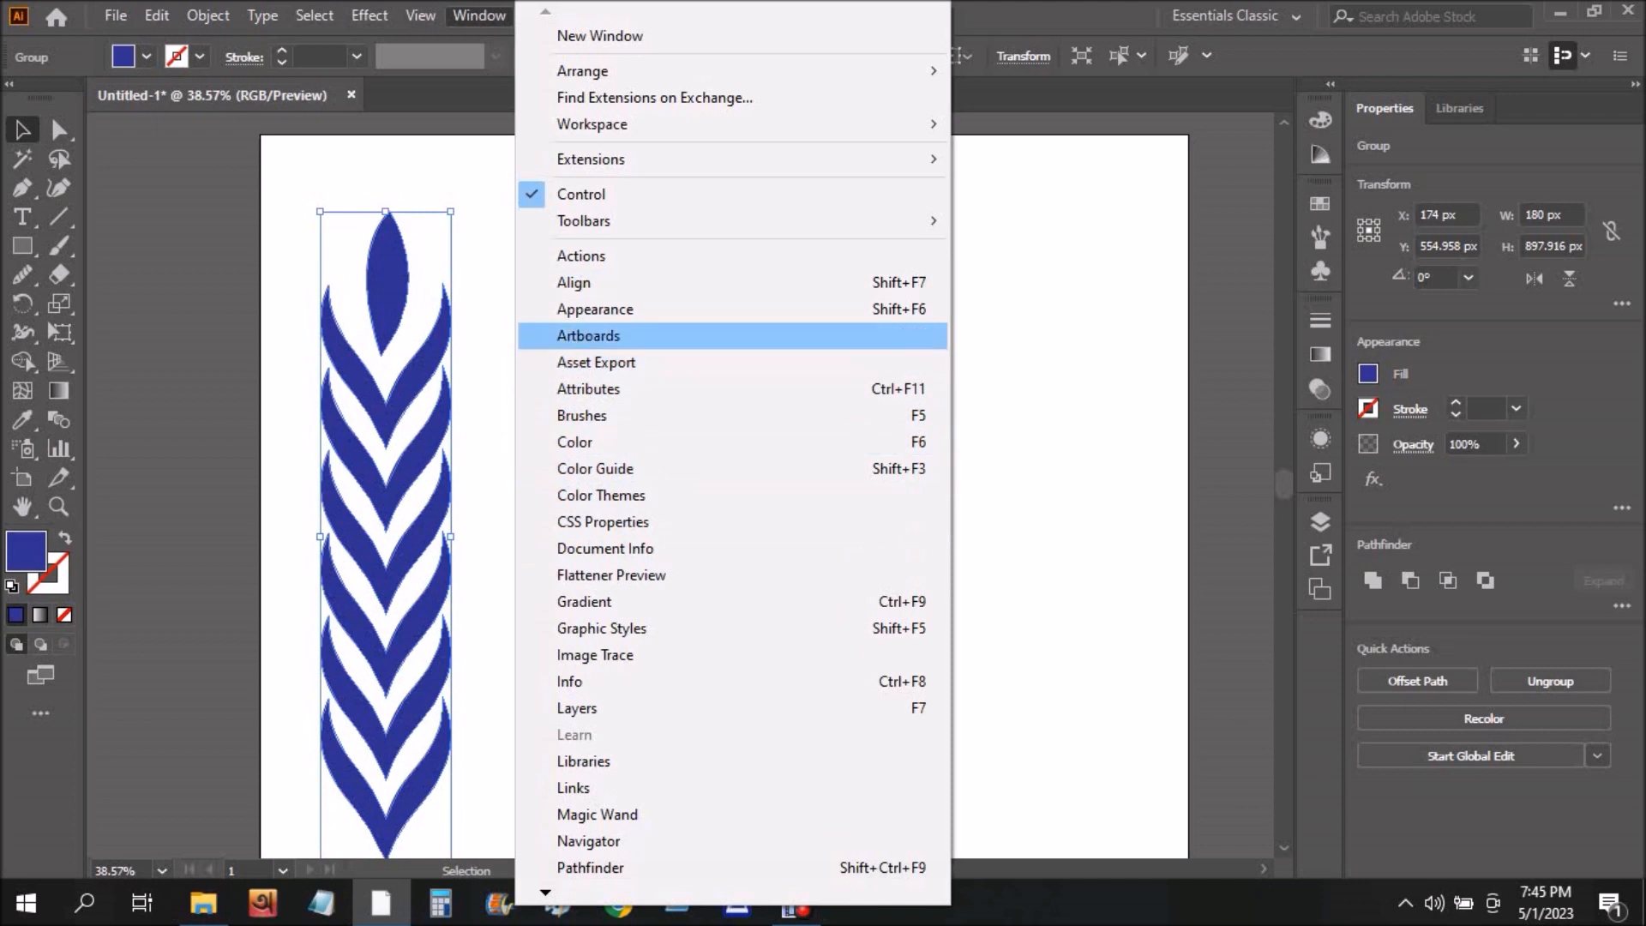
left_click(583, 415)
left_click(1281, 193)
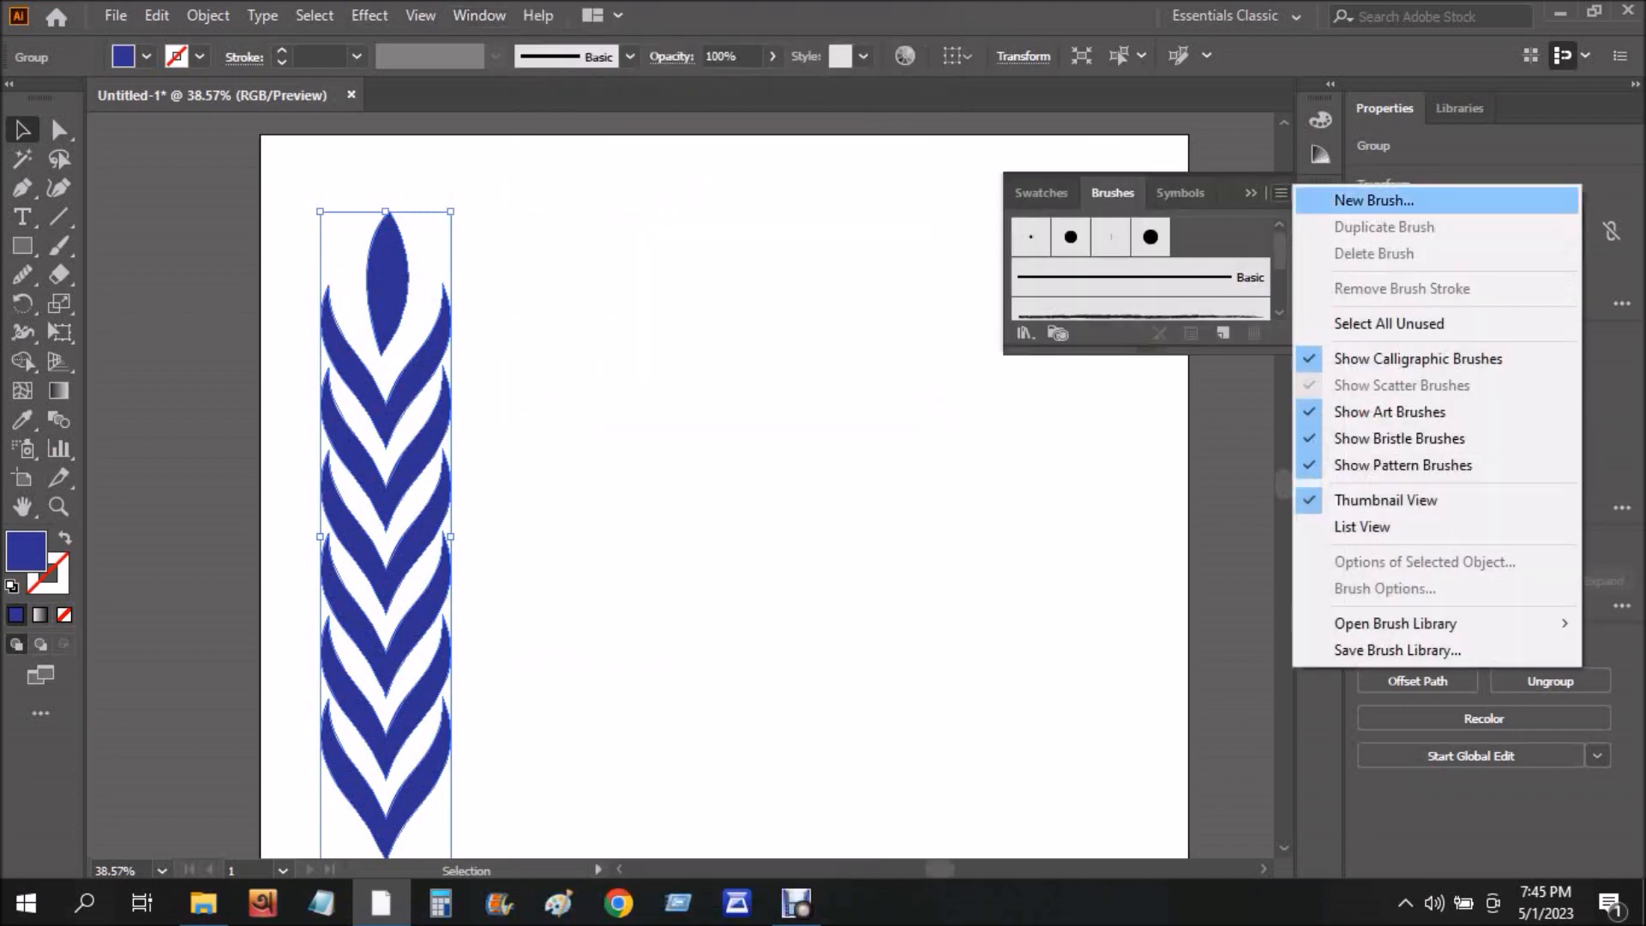
left_click(1372, 199)
left_click(728, 511)
left_click(761, 620)
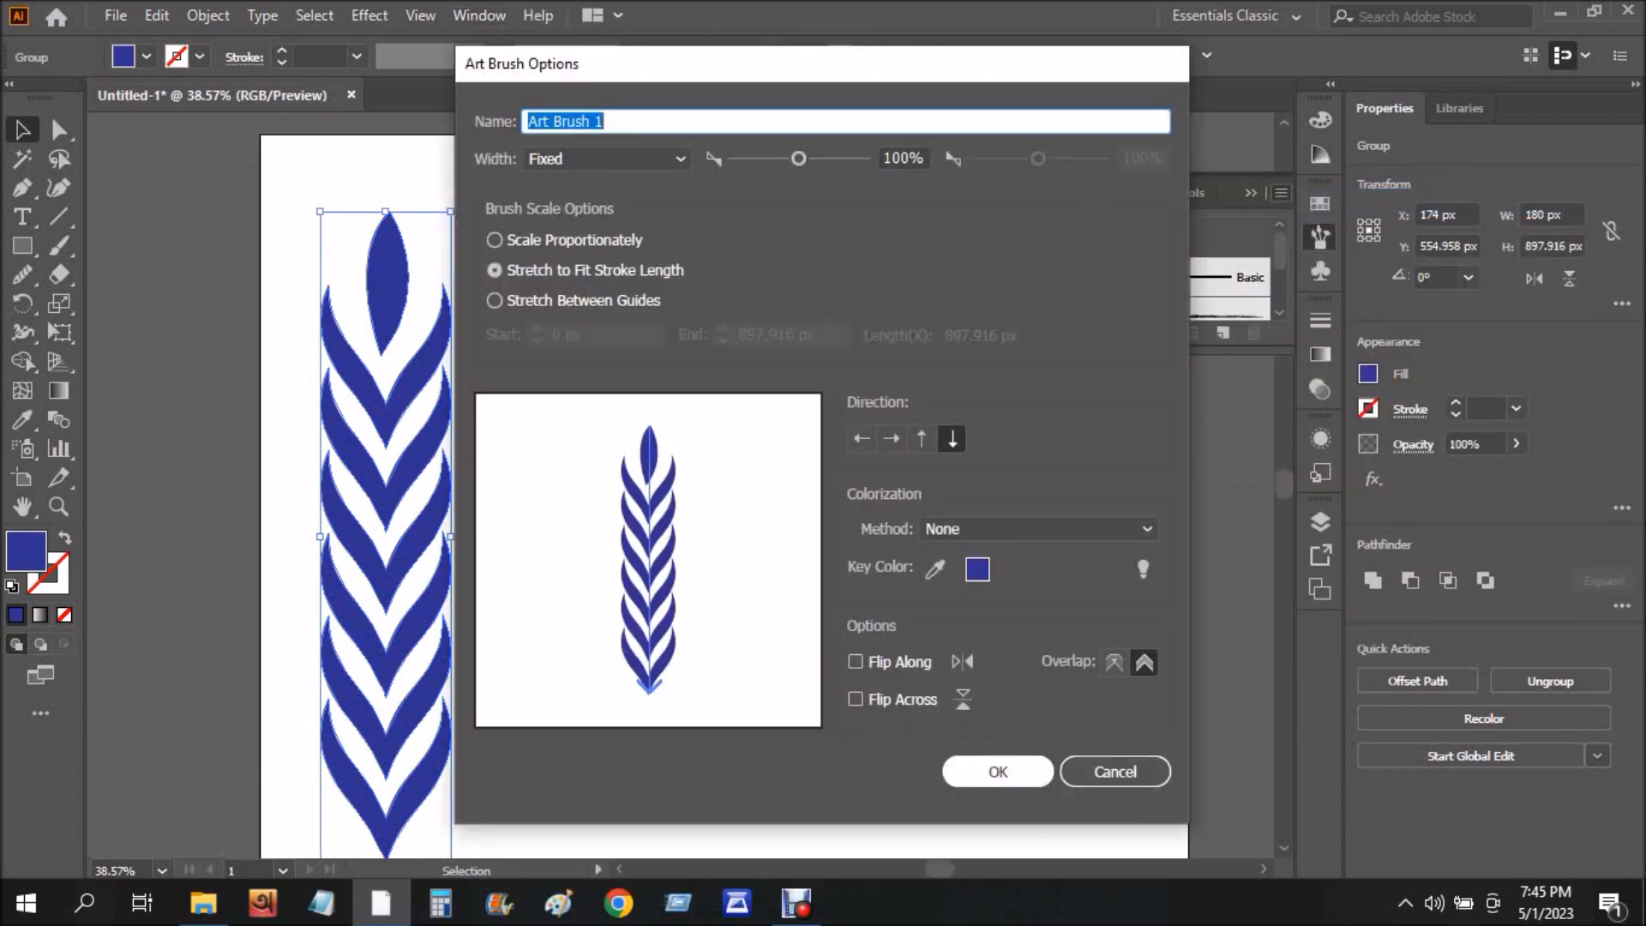
key("Return")
Shrink the wheat ear and park it outside the artboard beside its left edge.
left_click_drag(23, 247, 163, 298)
left_click_drag(451, 212, 409, 425)
left_click_drag(404, 481, 211, 368)
Draw a circle about 766 px across on the artboard with no fill and a 1 pt stroke.
key("l")
left_click_drag(697, 537, 1012, 647)
left_click(146, 56)
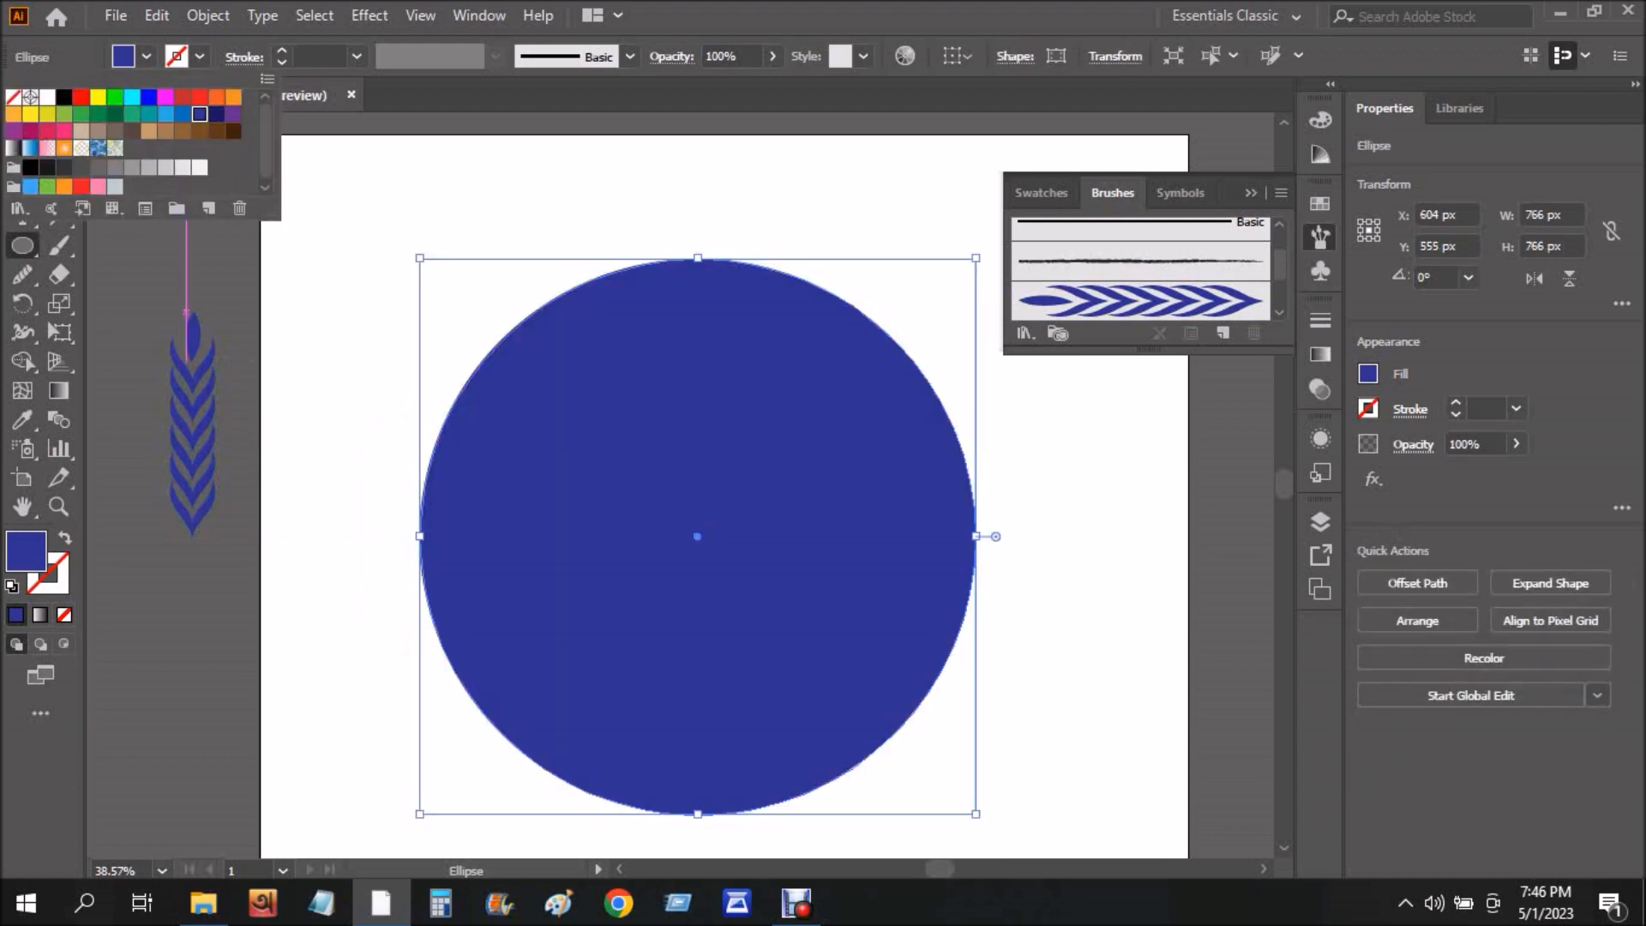
left_click(13, 98)
left_click(357, 56)
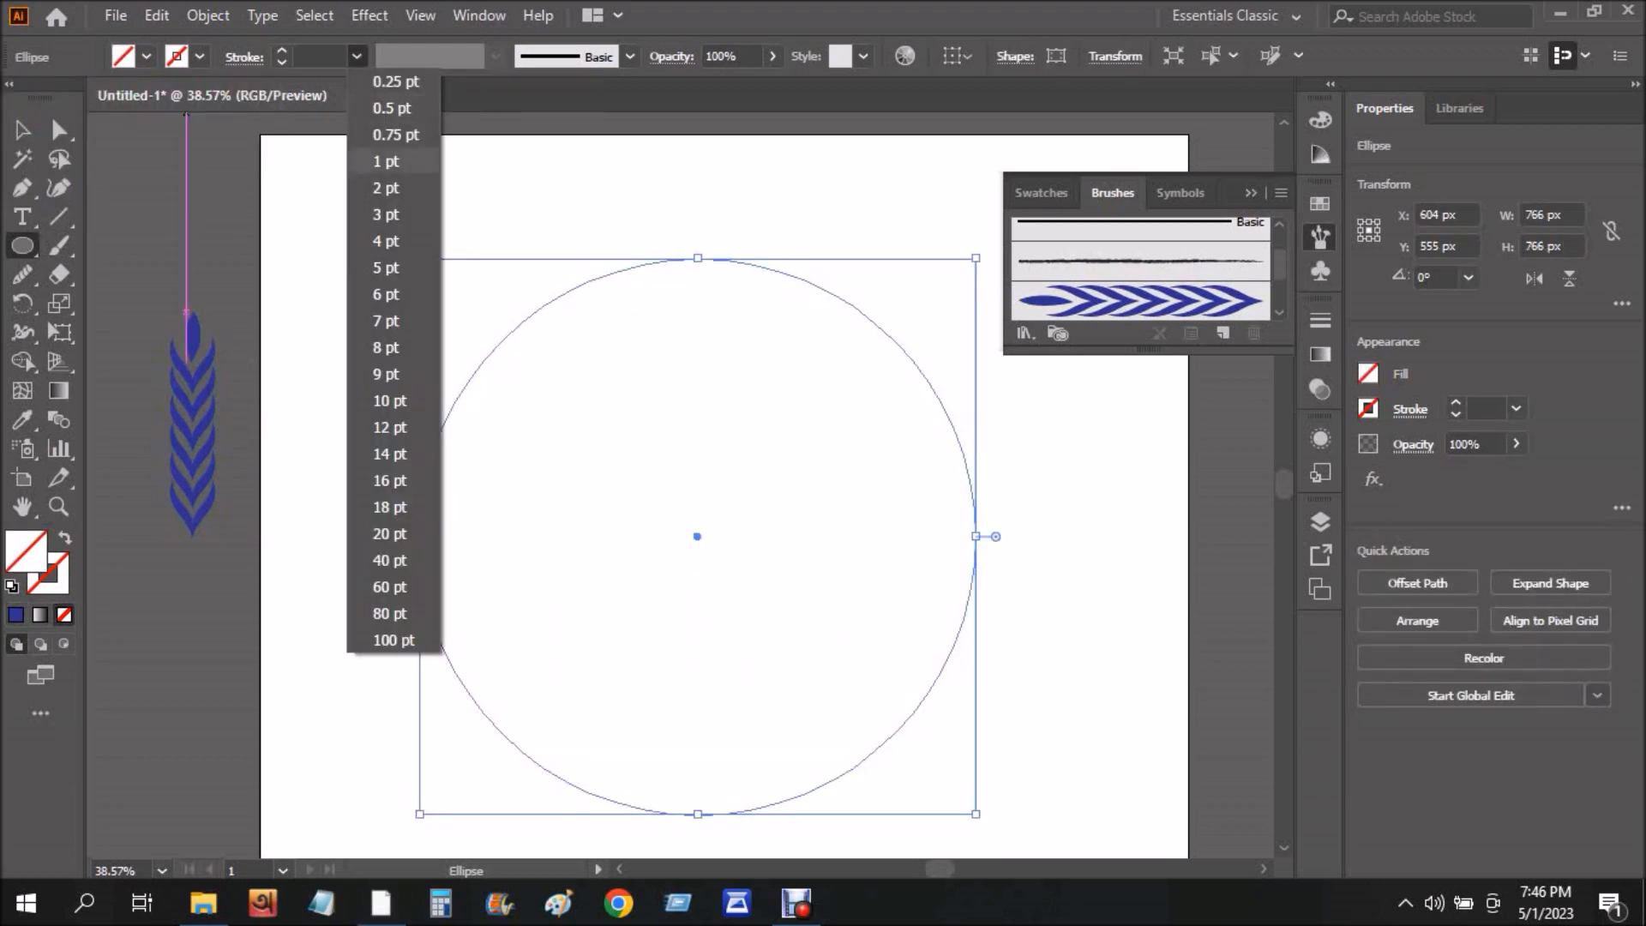
left_click(391, 161)
Cut the circle at its top and bottom anchor points with the Scissors tool.
left_click(22, 130)
left_click(377, 214)
left_click(693, 258)
mouse_move(58, 274)
left_mouse_down()
mouse_move(112, 270)
mouse_move(129, 301)
left_mouse_up()
left_click(697, 259)
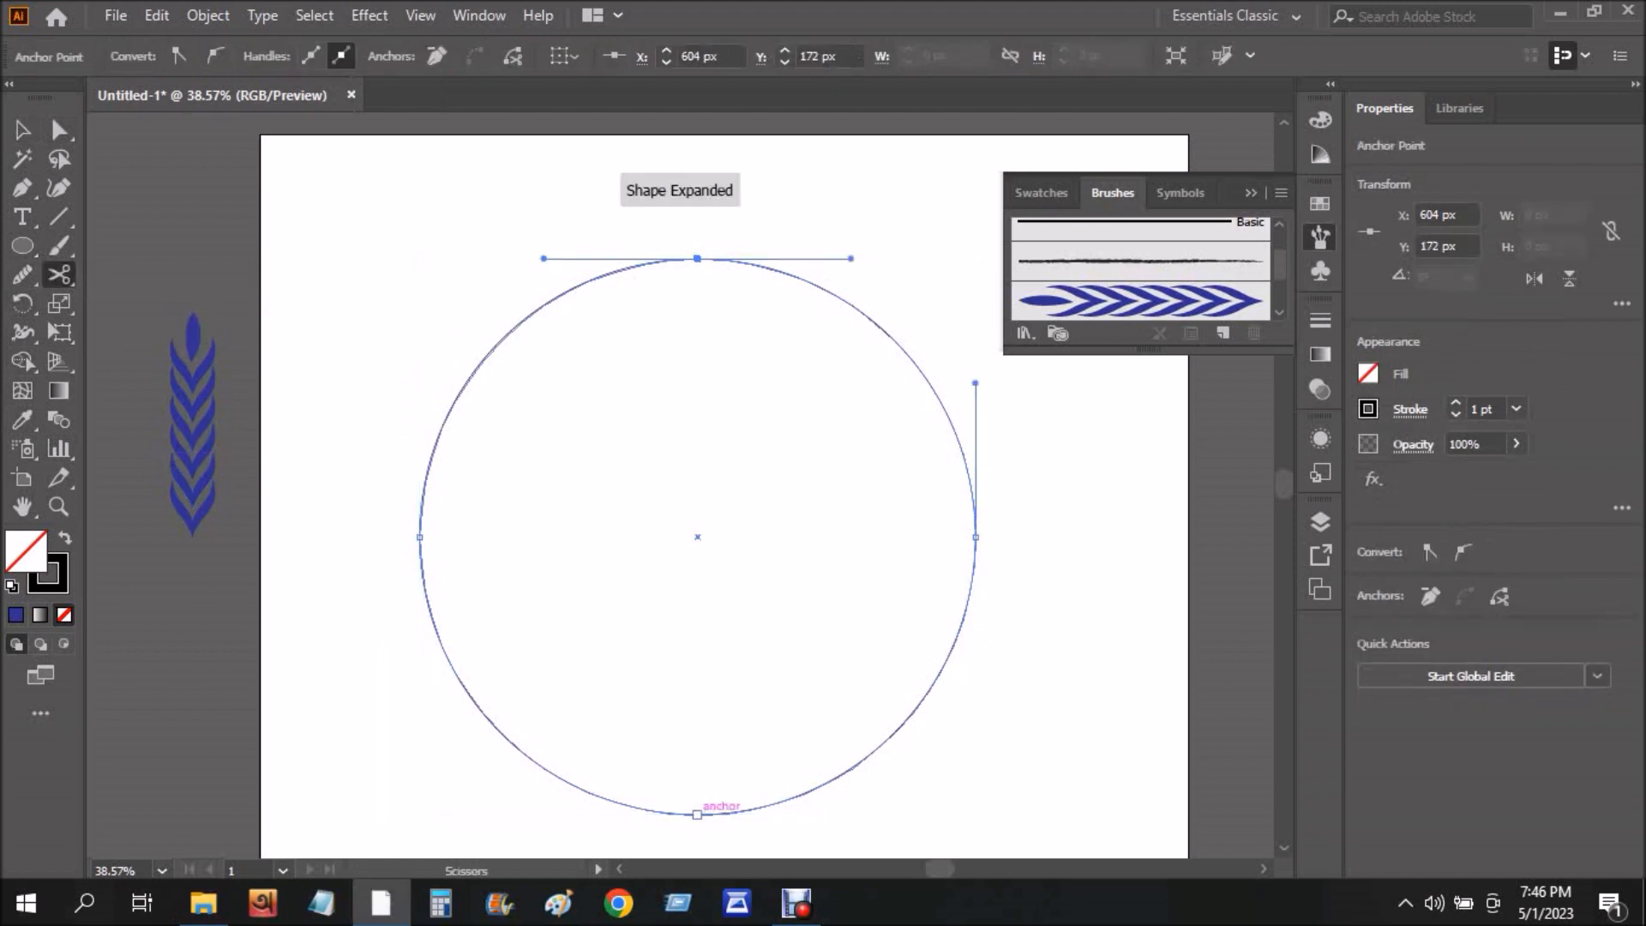
left_click(697, 815)
Delete the right half of the cut circle.
left_click(23, 130)
left_click(369, 232)
left_click(969, 477)
key("Delete")
Apply the wheat ear art brush to the remaining arc and reflect the arc across the horizontal axis.
left_click(673, 259)
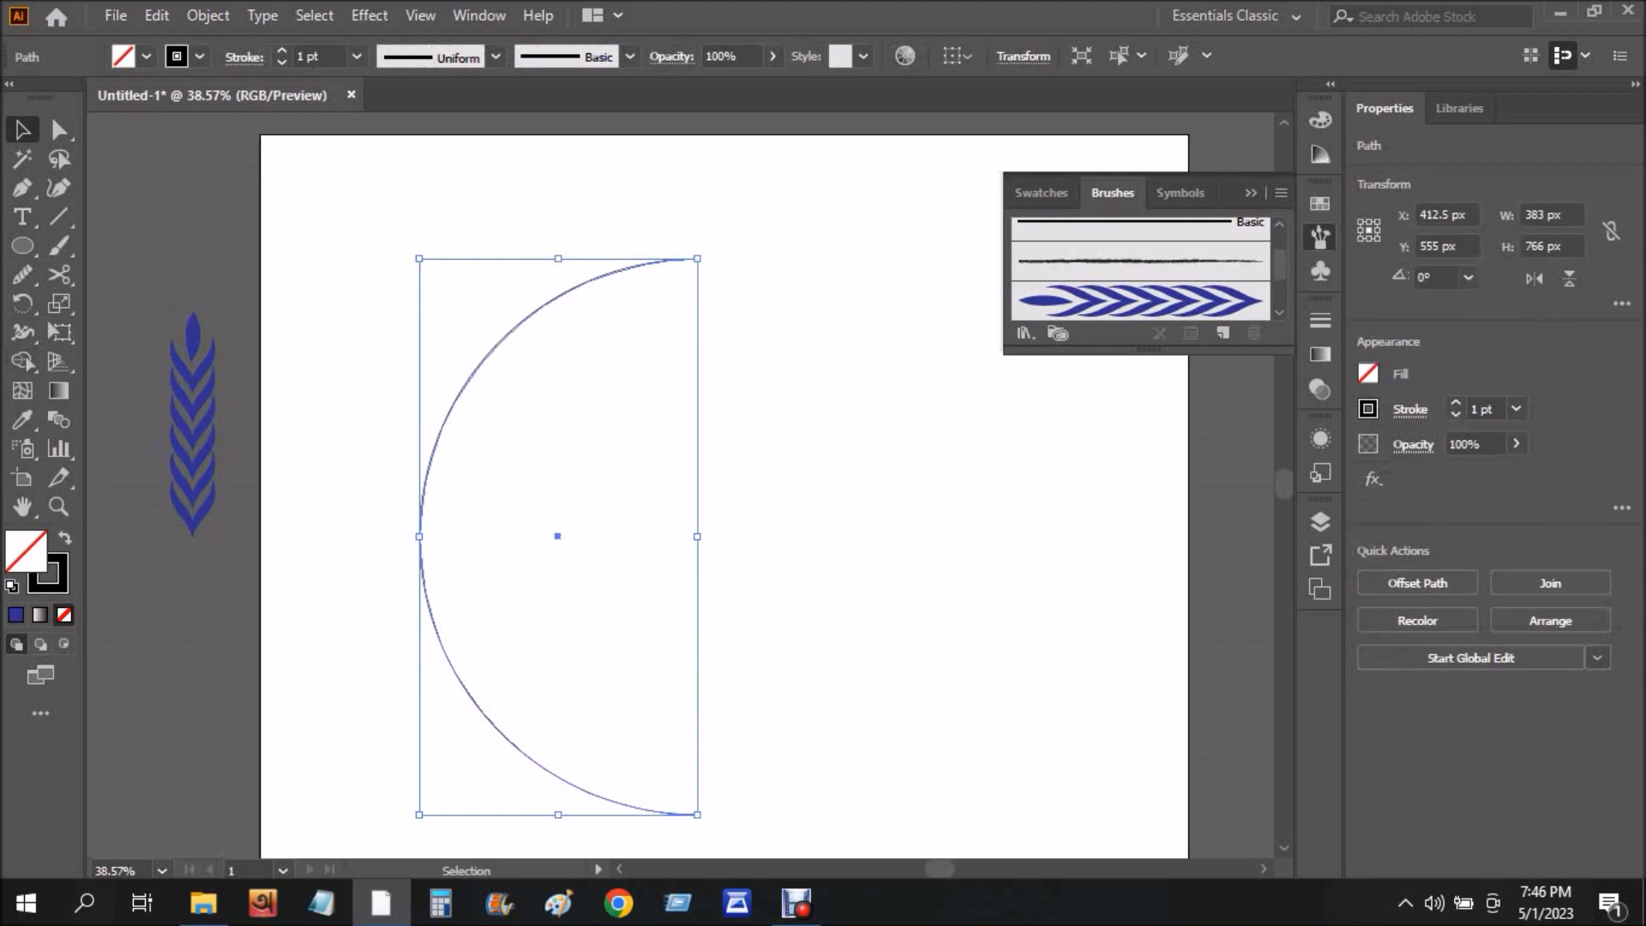
left_click(1107, 301)
right_click(553, 314)
mouse_move(643, 691)
left_click(909, 781)
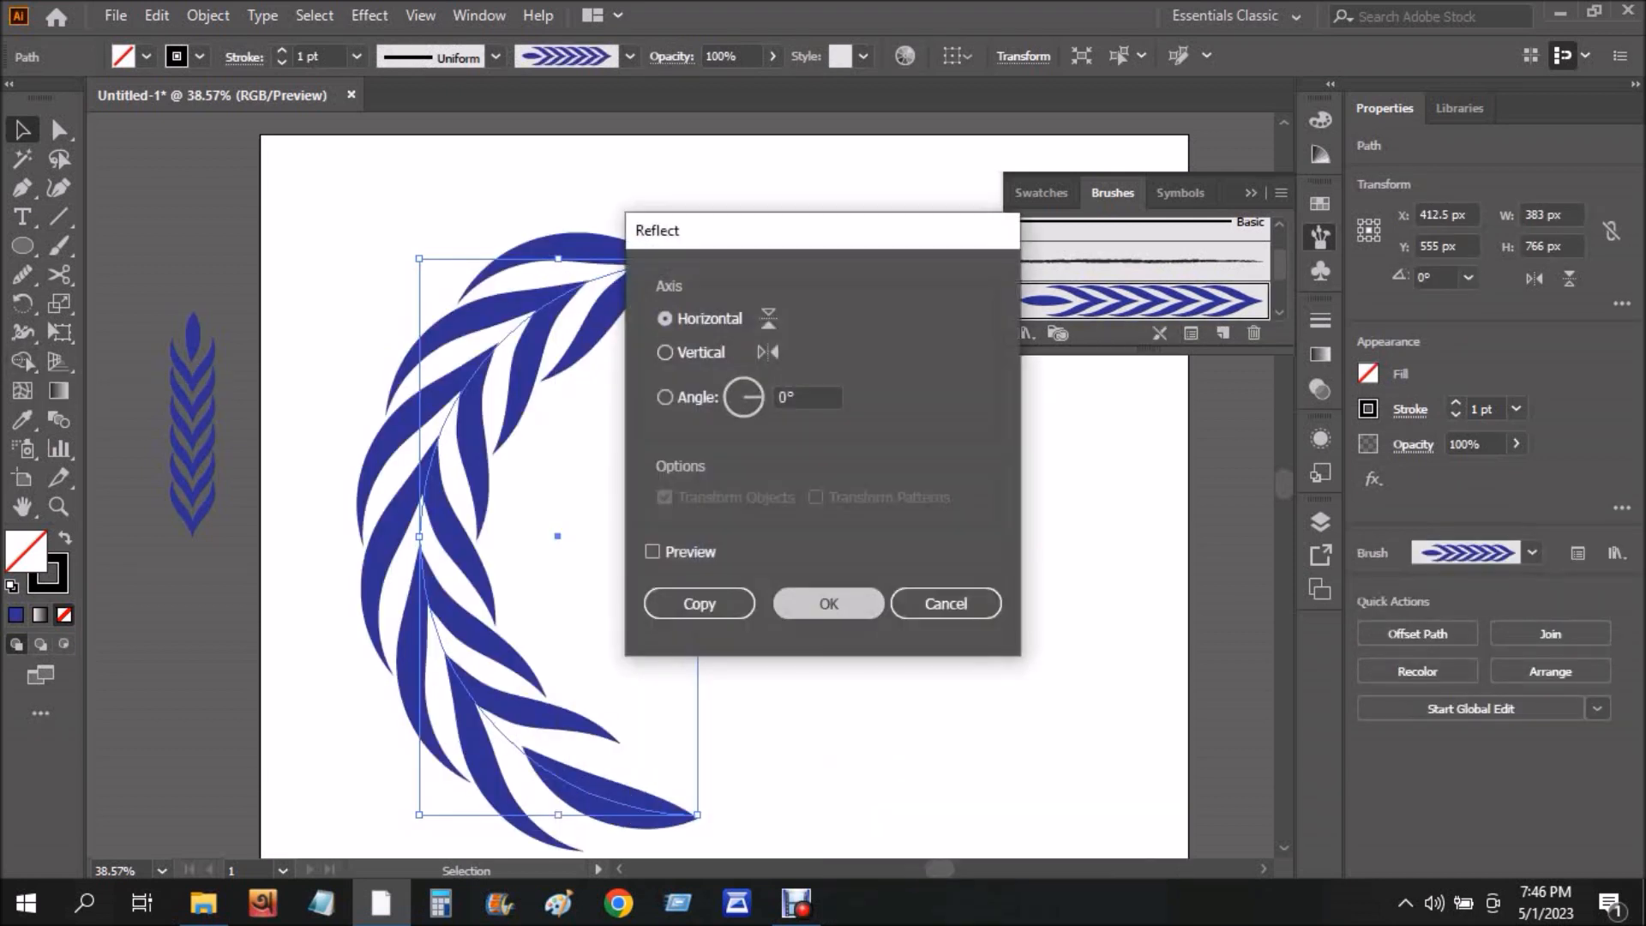
key("Return")
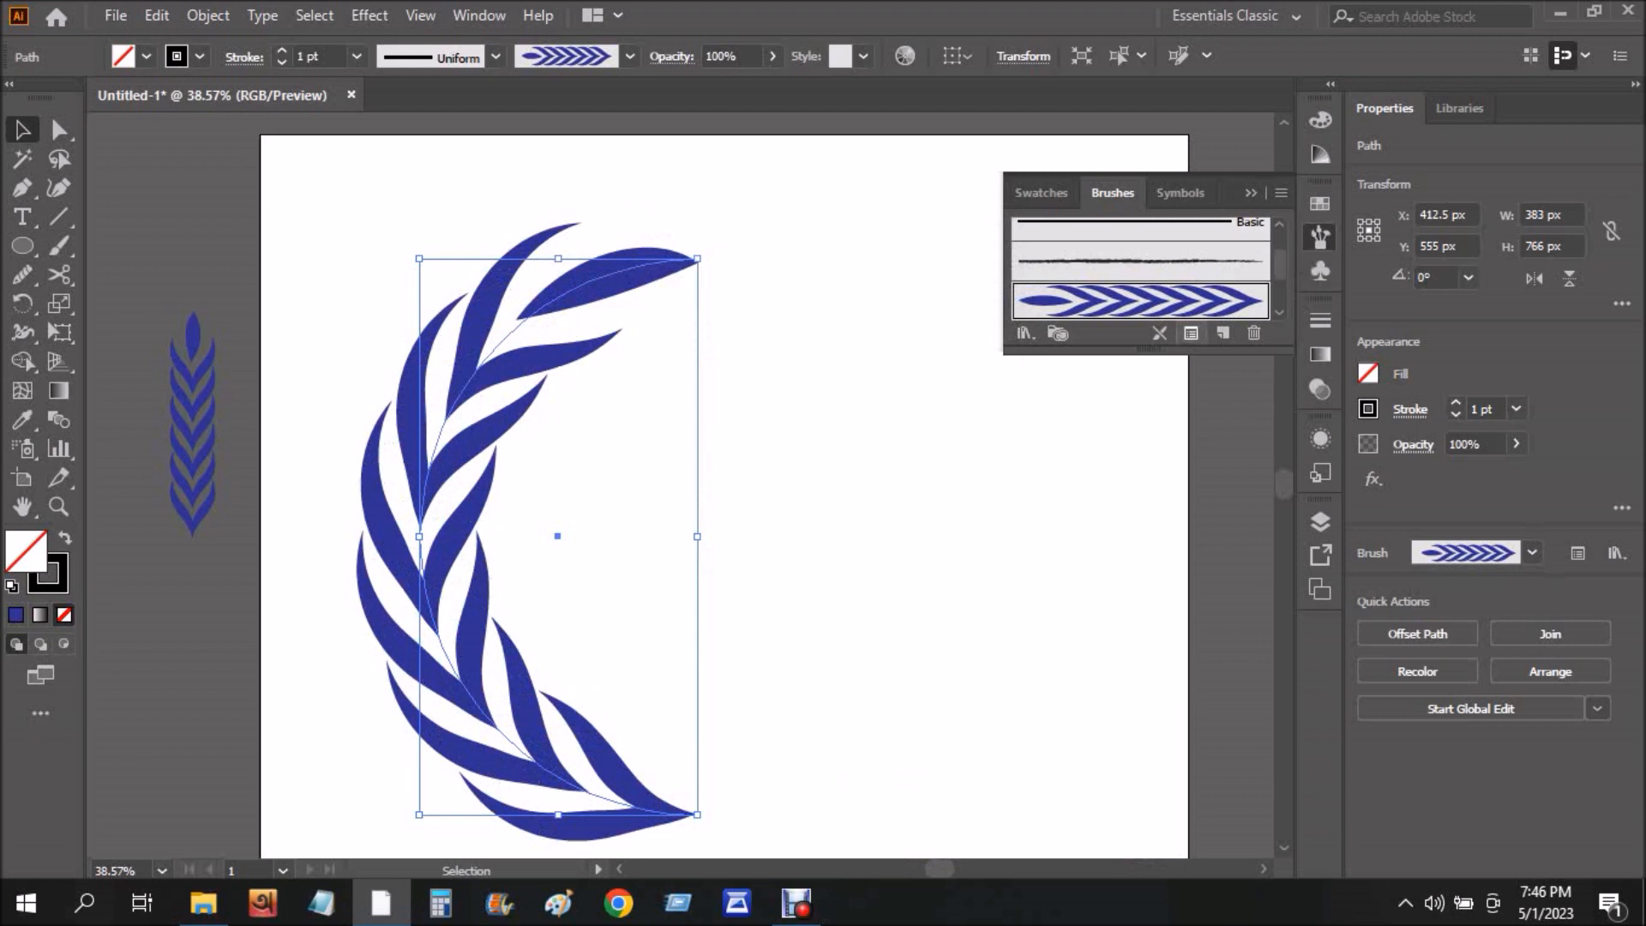
Set the arc's art brush stroke size to a fixed 74%.
left_click(1192, 333)
left_click_drag(943, 258, 1189, 264)
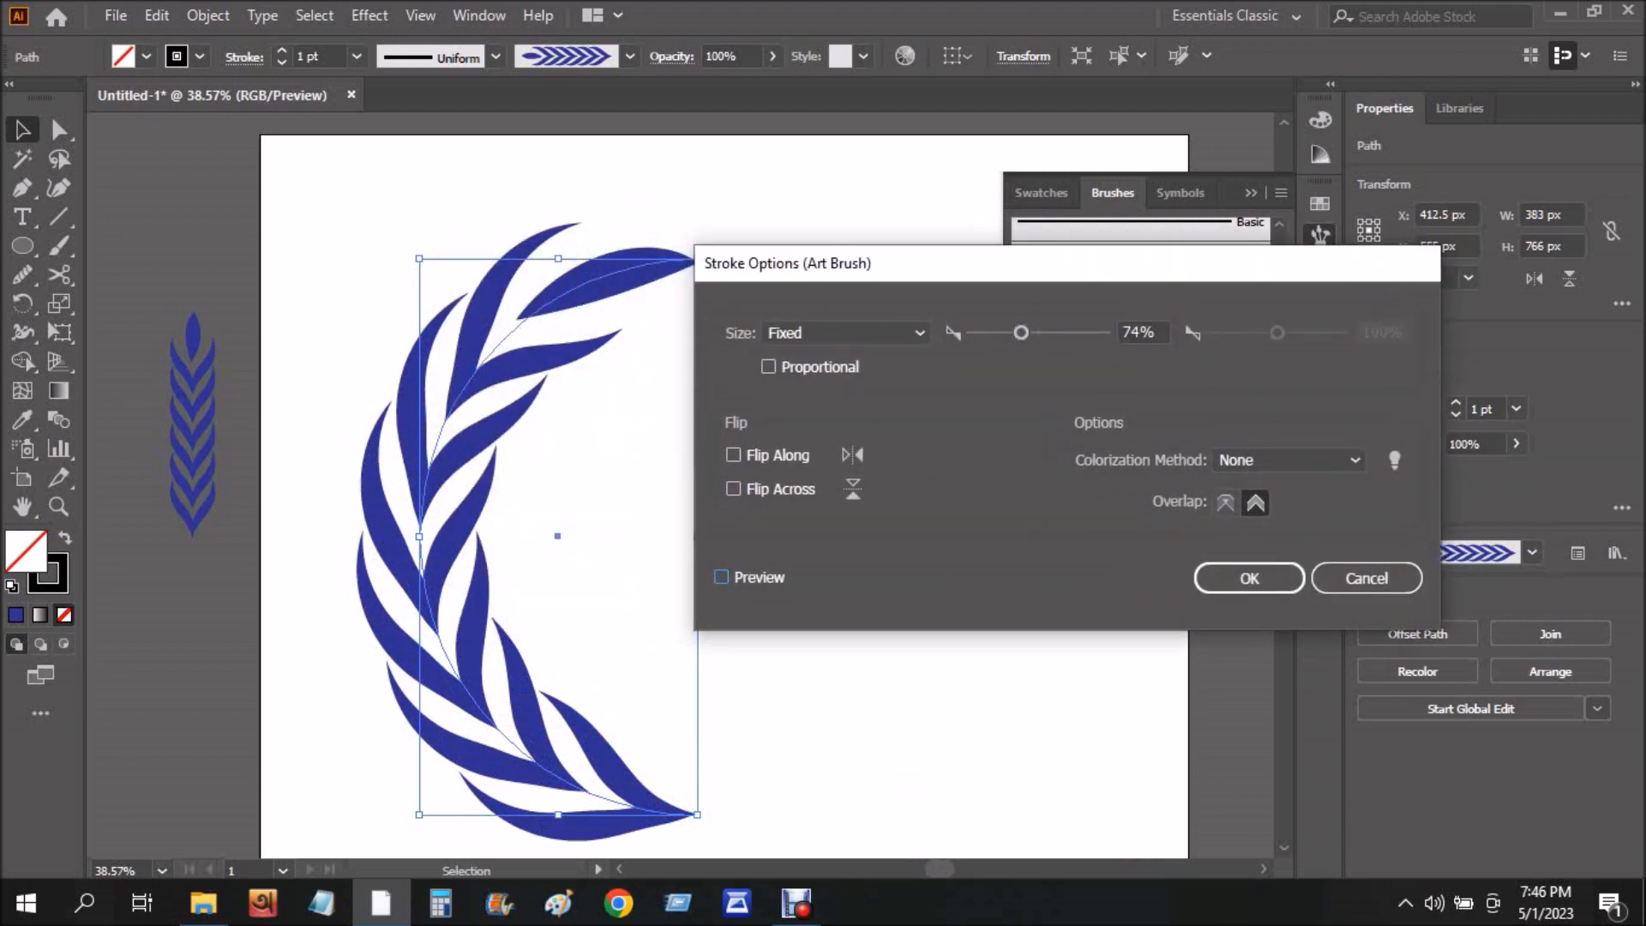
left_click(721, 577)
left_click(1249, 578)
left_click(1251, 193)
Move the leafy branch toward the artboard's left edge and create a left-right mirrored copy of it.
left_click_drag(522, 318, 435, 318)
right_click(436, 319)
mouse_move(549, 700)
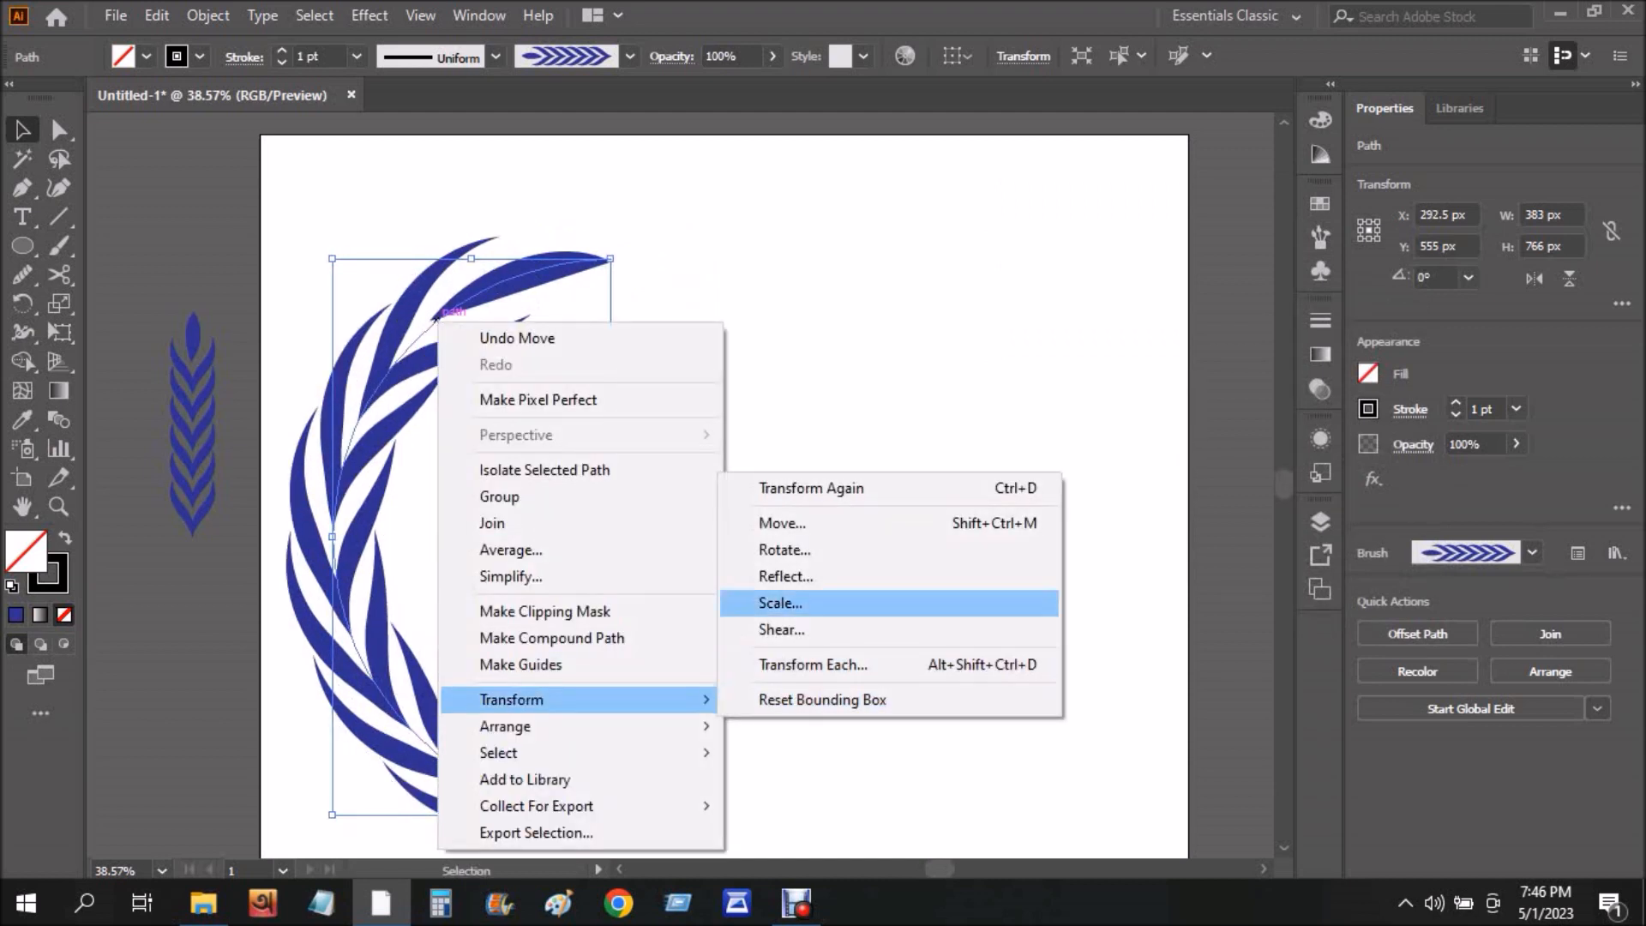
left_click(785, 577)
left_click(700, 603)
Move the mirrored branch to the right so it faces the original as the other half of a wreath.
key("Right")
key("Right")
key("Right")
key("Right")
key("Right")
key("Right")
key("Right")
key("Right")
key("Right")
key("Right")
key("Right")
key("Right")
key("Right")
key("Right")
key("Right")
key("Right")
key("Right")
key("Right")
key("Right")
key("Right")
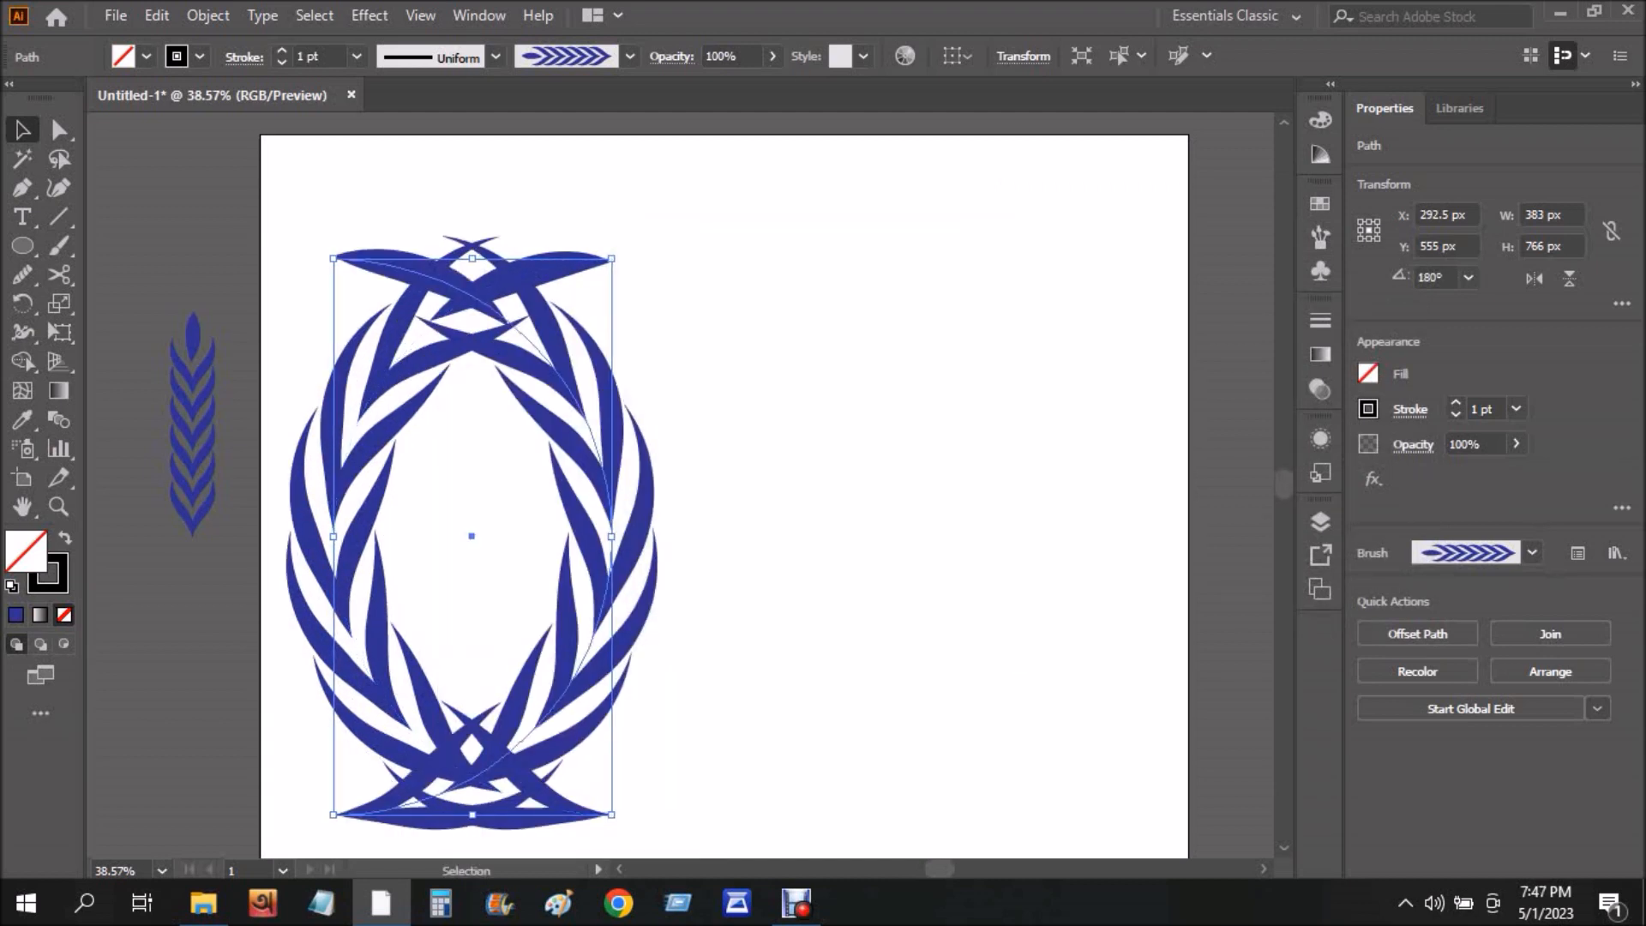
left_click_drag(645, 493, 936, 490)
left_click(836, 442)
left_click(886, 350)
left_click_drag(886, 350, 900, 359)
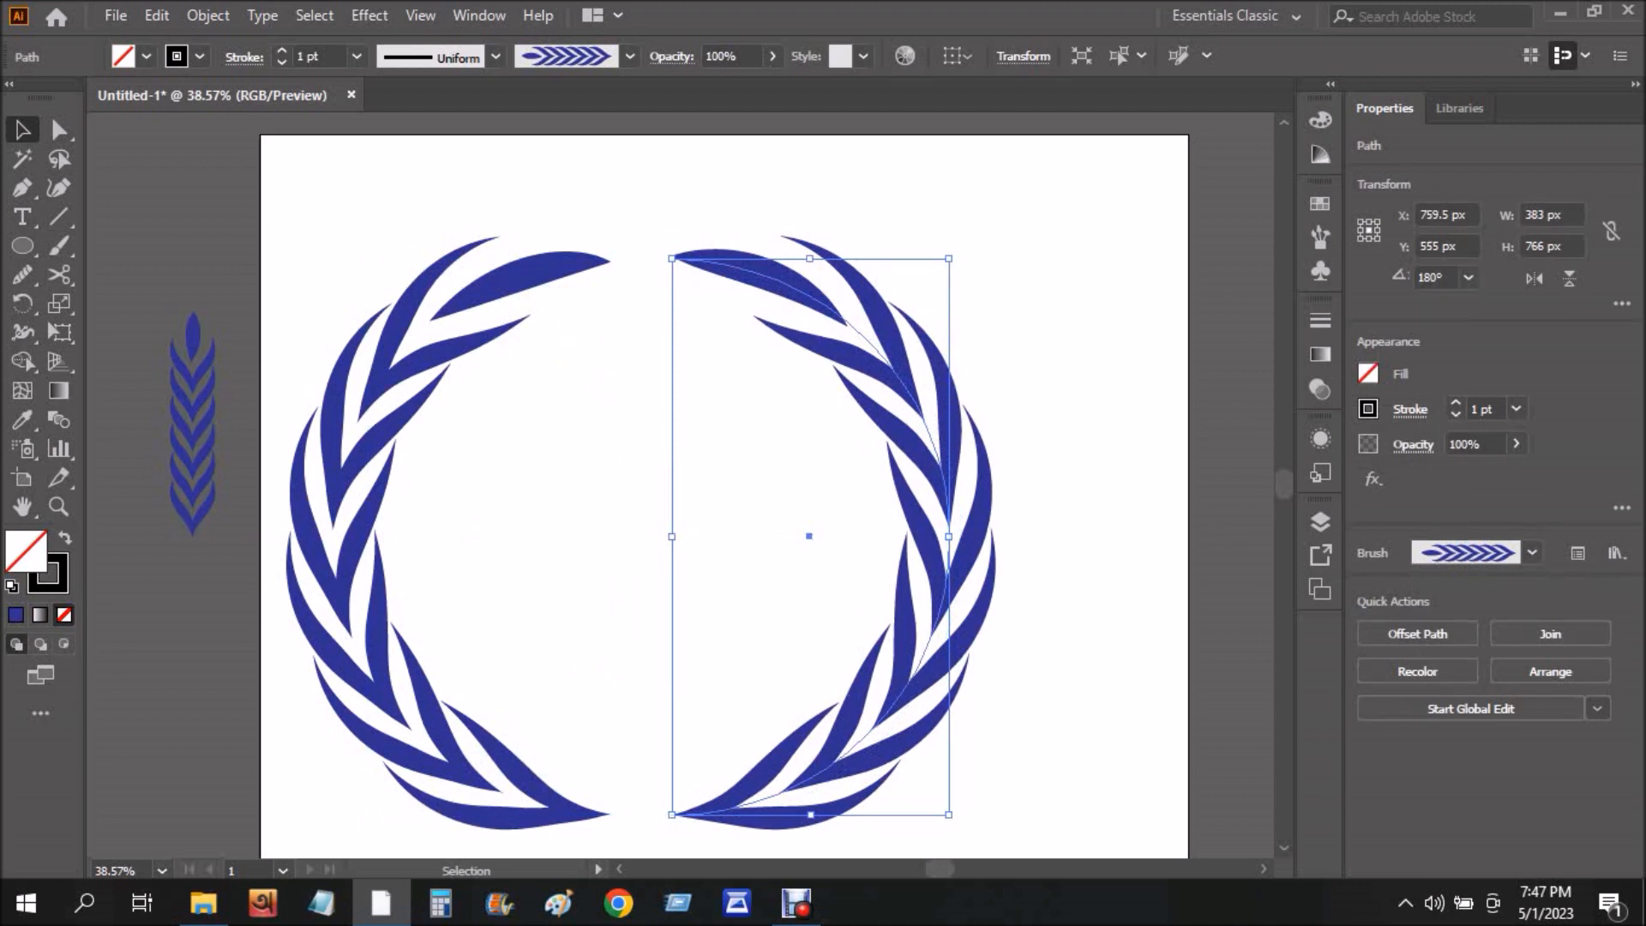
Shift both branches up and right on the artboard and widen the gap between them.
left_click(639, 361)
left_click(536, 279)
left_click(480, 172)
left_click_drag(469, 157, 758, 302)
left_click_drag(909, 324, 997, 279)
left_click(1050, 228)
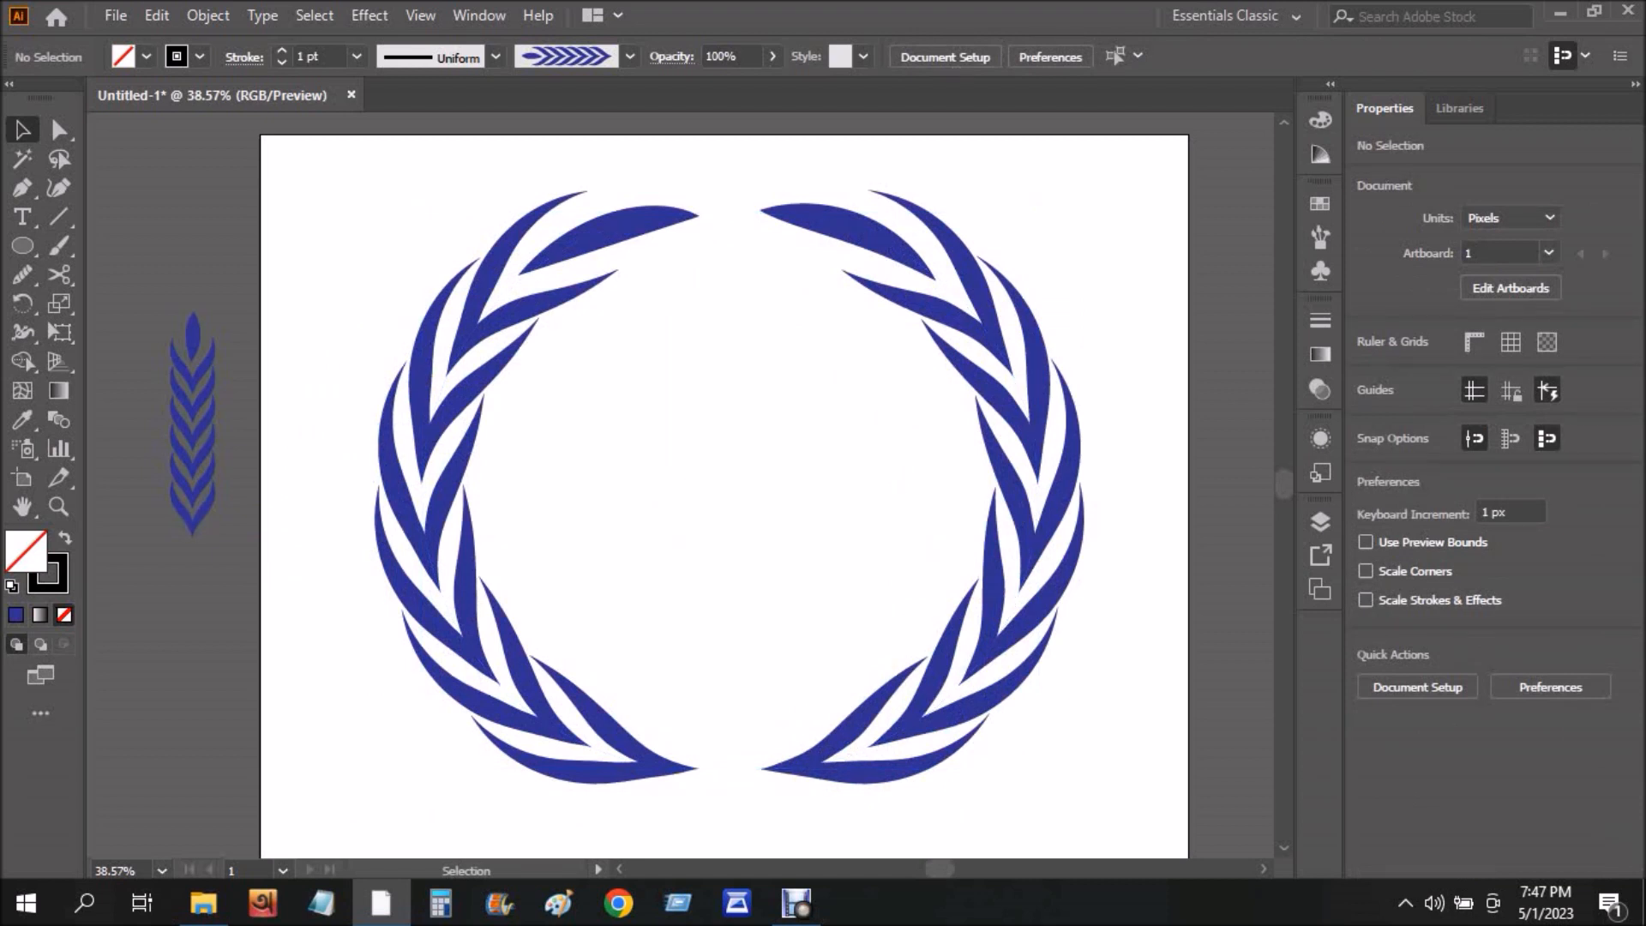
left_click_drag(553, 248, 510, 251)
left_click_drag(1076, 339, 1112, 335)
Draw an unfilled circle about 548 px across inside the wreath and add a slightly smaller concentric copy.
right_click(23, 246)
left_click(155, 303)
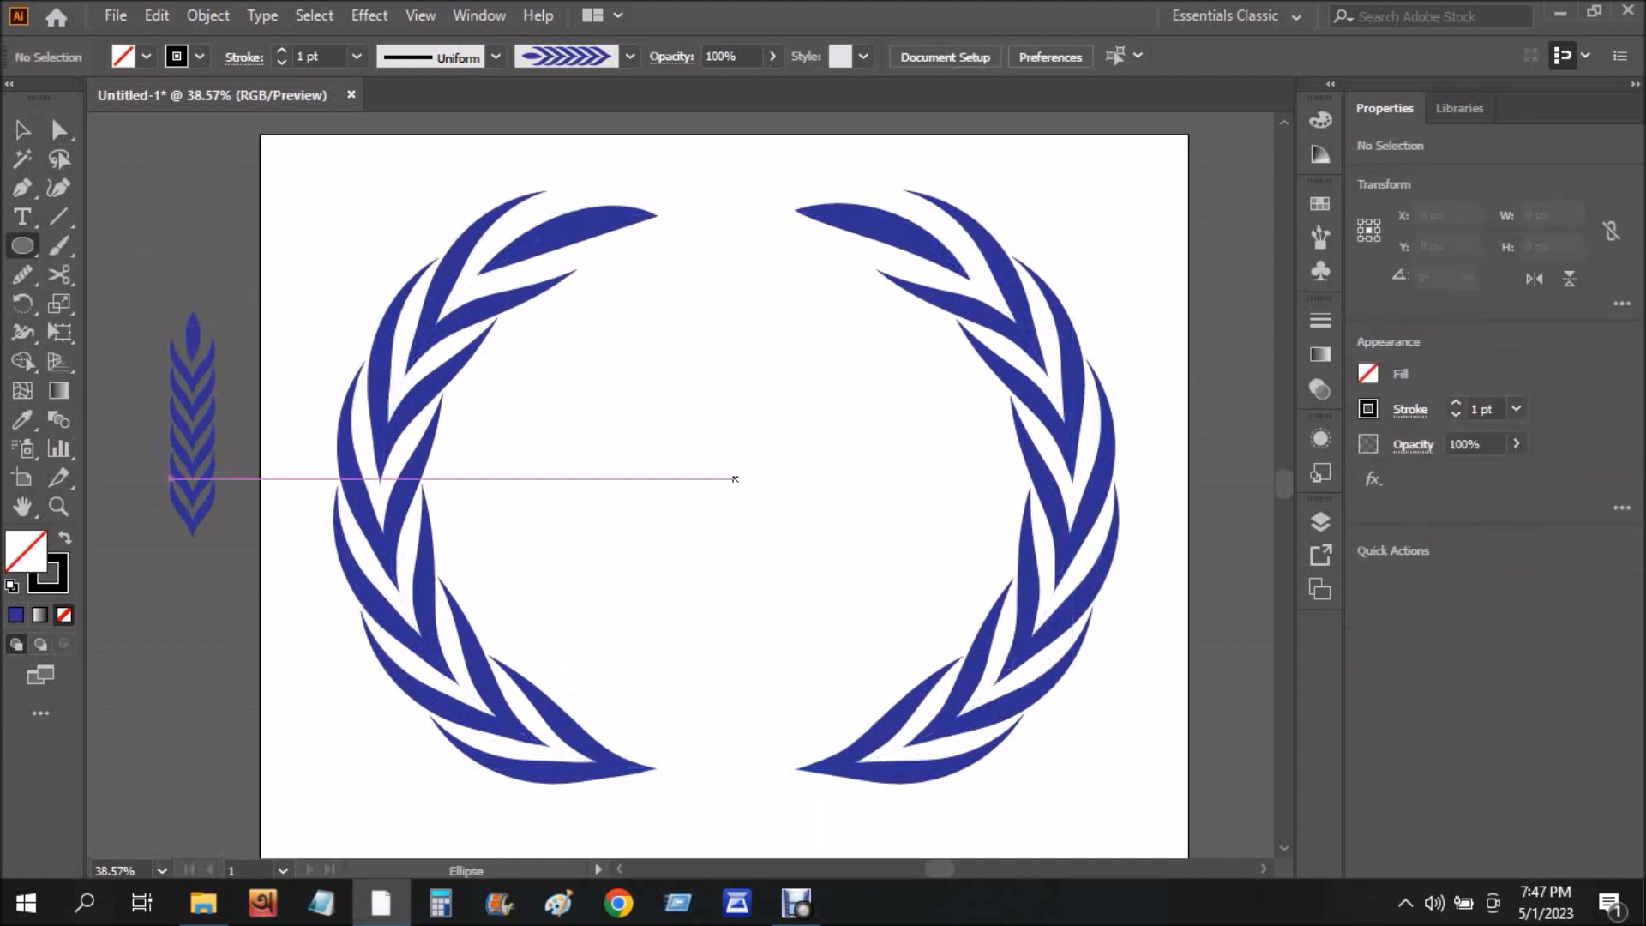
left_click_drag(734, 480, 935, 451)
left_click(22, 130)
left_click(729, 240)
left_click(894, 358)
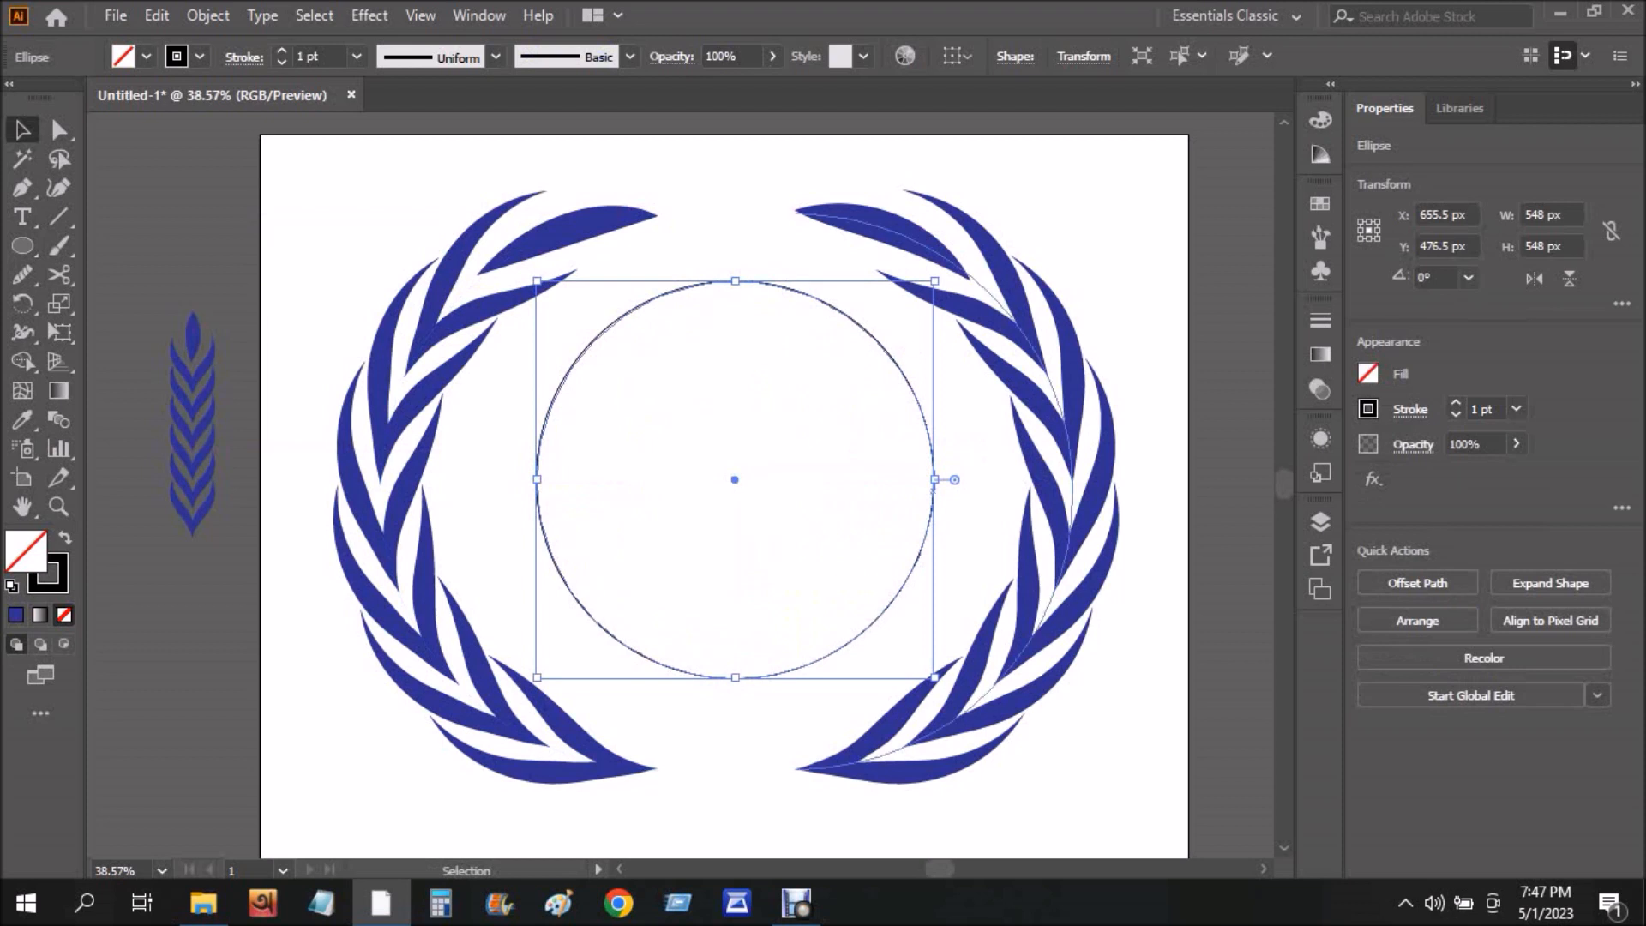
left_click_drag(934, 282, 910, 305)
Draw a small rectangle about 82 by 81 px near the artboard's upper-left corner.
left_click_drag(22, 246, 98, 243)
left_click_drag(288, 236, 347, 176)
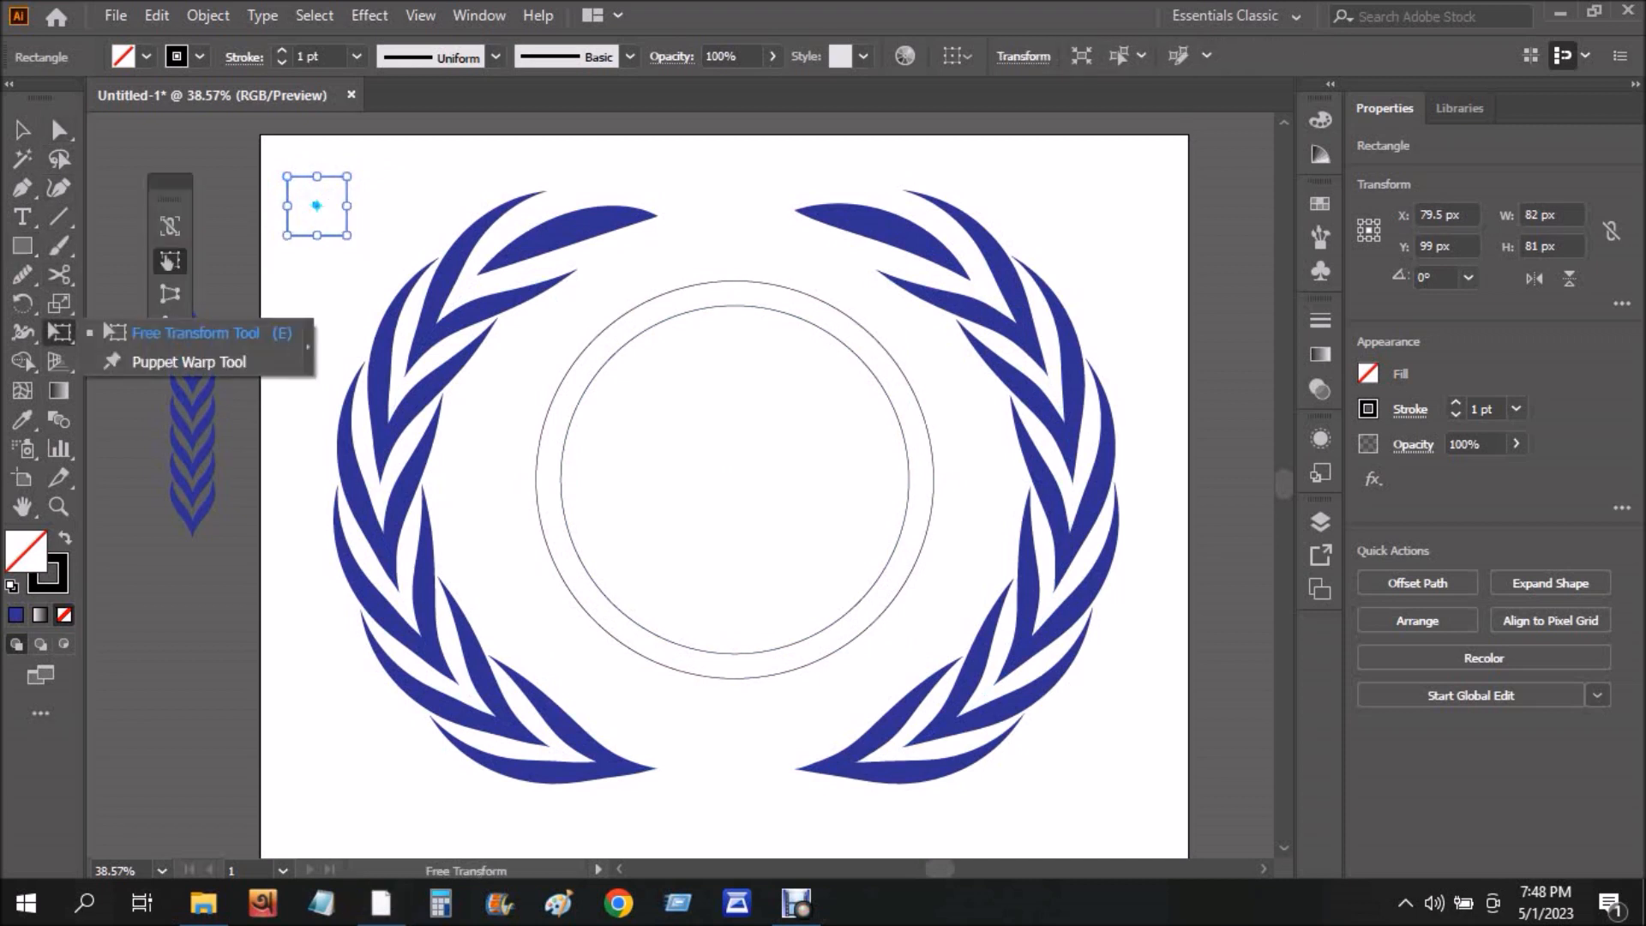
left_click(59, 303)
mouse_move(287, 176)
left_mouse_down()
mouse_move(313, 182)
mouse_move(298, 186)
left_mouse_up()
key("v")
left_click(386, 171)
key("ctrl+z")
left_click(386, 171)
Taper the small rectangle into a trapezoid by scaling its top edge to about 71% of its width.
left_click(58, 332)
left_click_drag(259, 155, 368, 182)
left_click(58, 332)
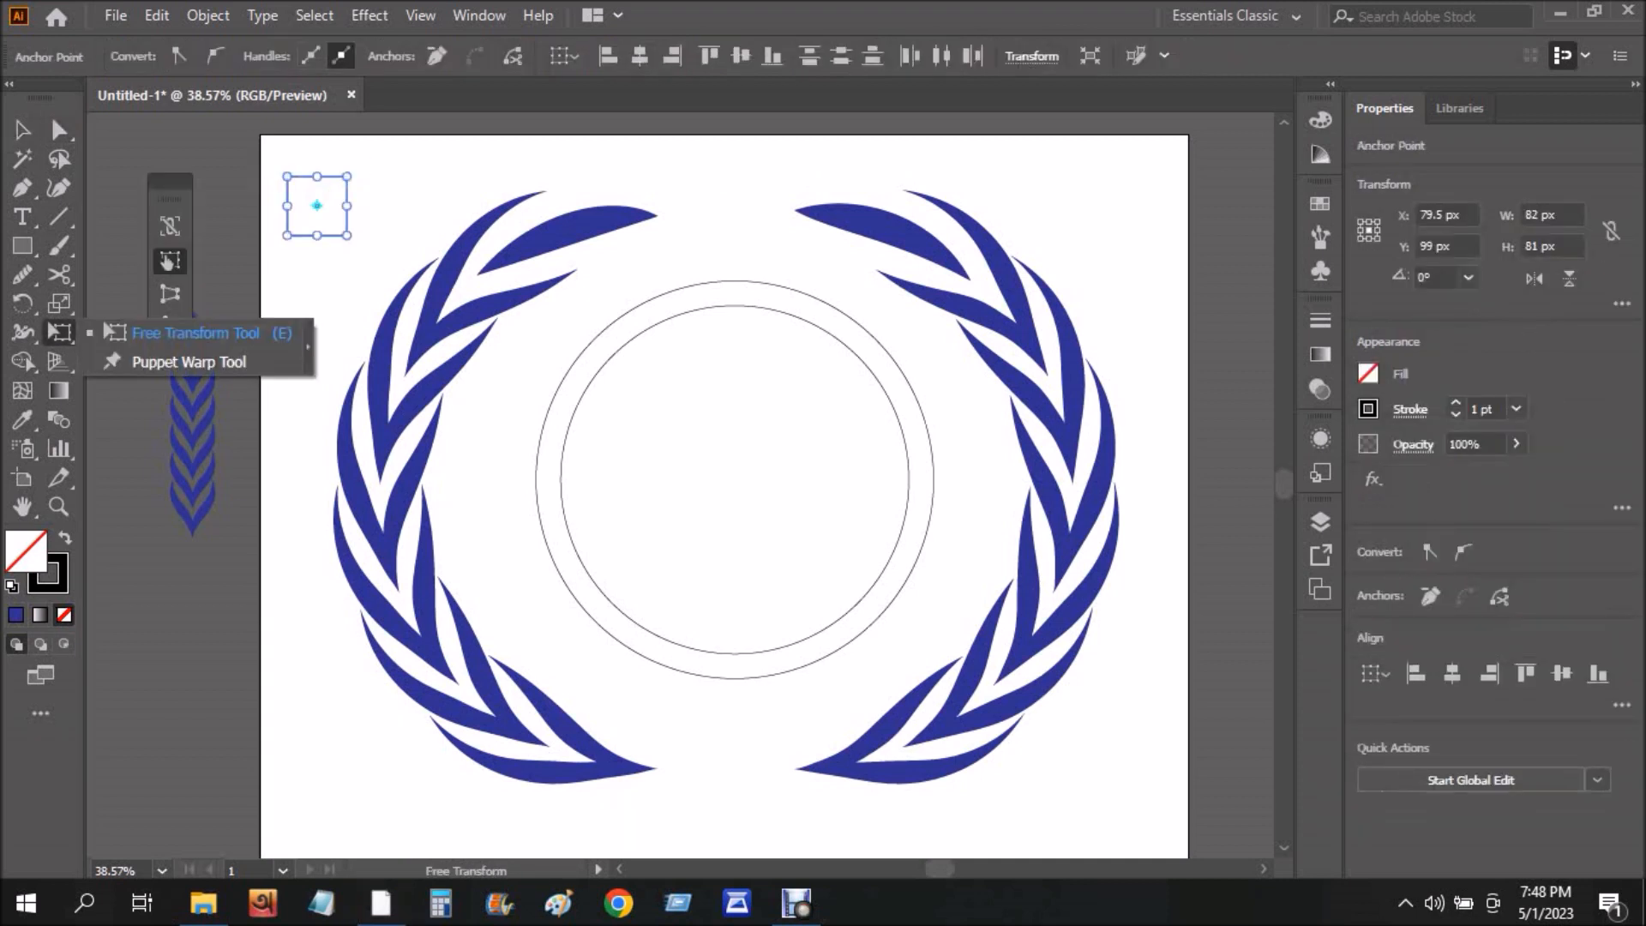
left_click(58, 303)
left_click_drag(346, 176, 338, 177)
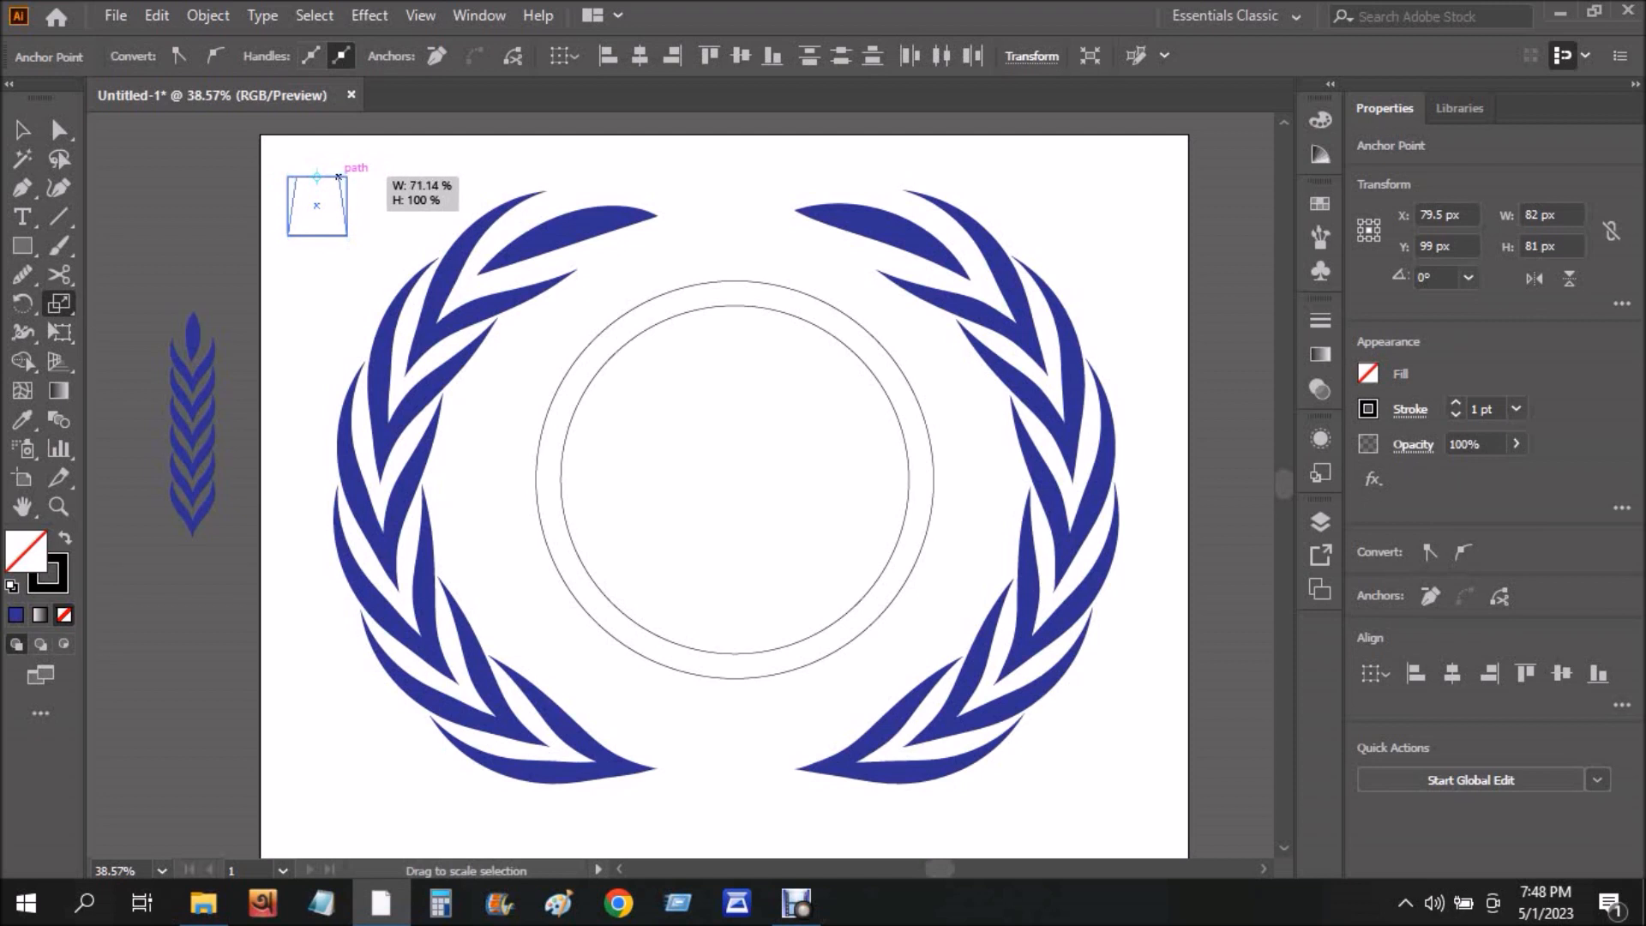
Round the trapezoid's corners and place it as a gear tooth over the top of the two circles.
left_click(58, 130)
left_click(321, 216)
left_click(323, 236)
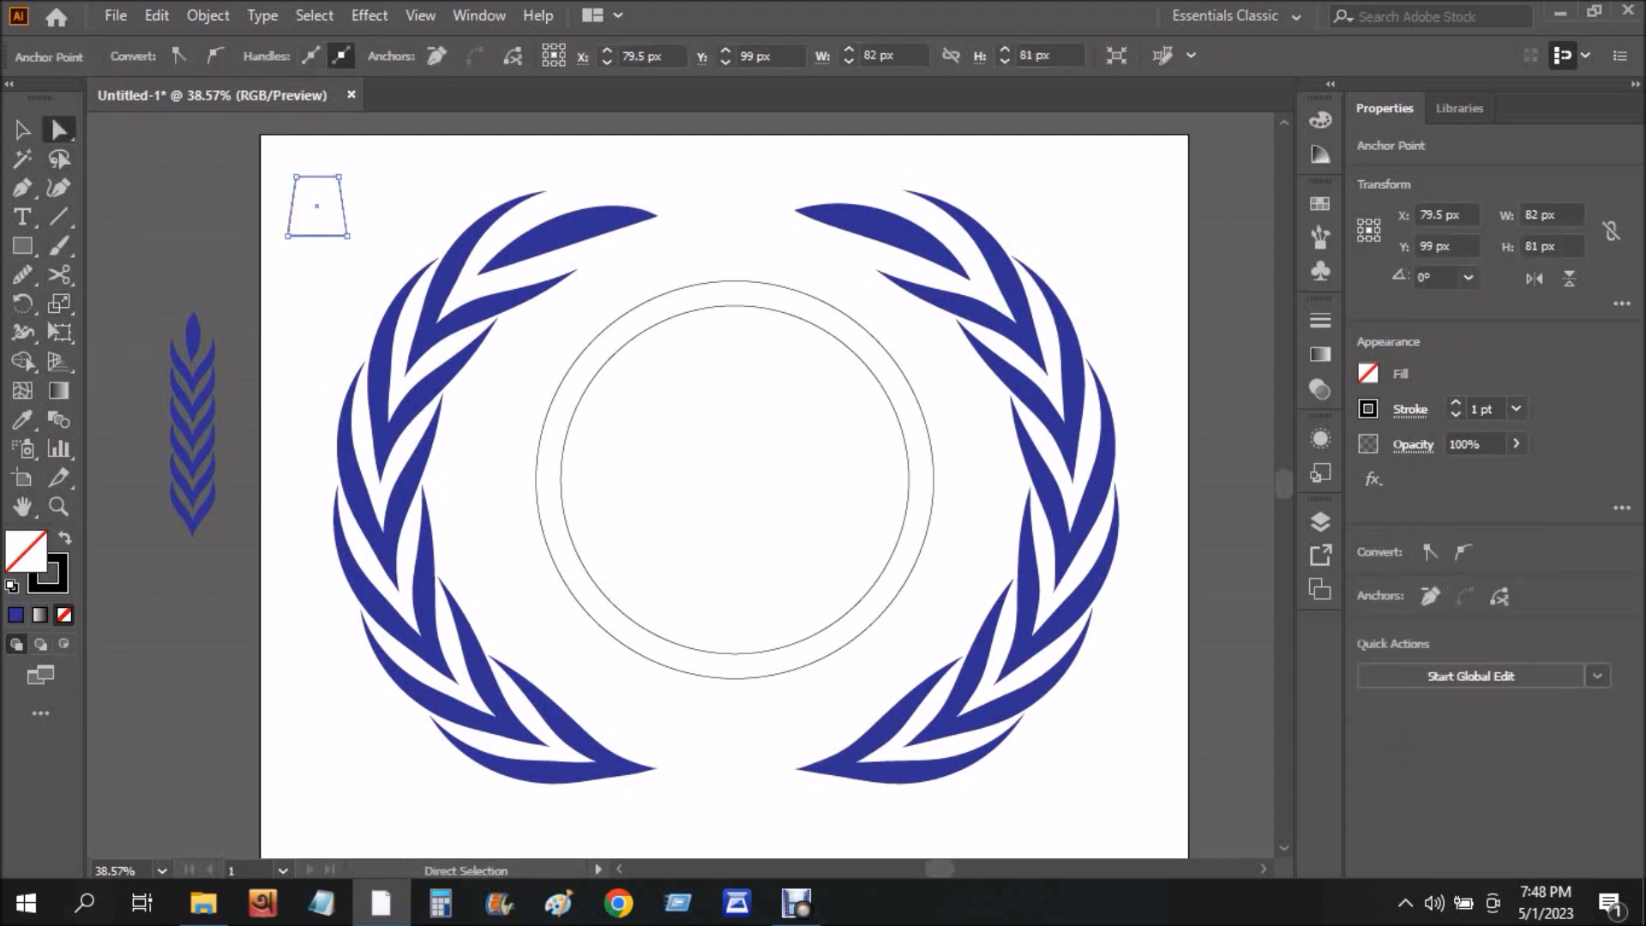
left_click_drag(310, 195, 752, 273)
left_click(22, 131)
left_click(360, 193)
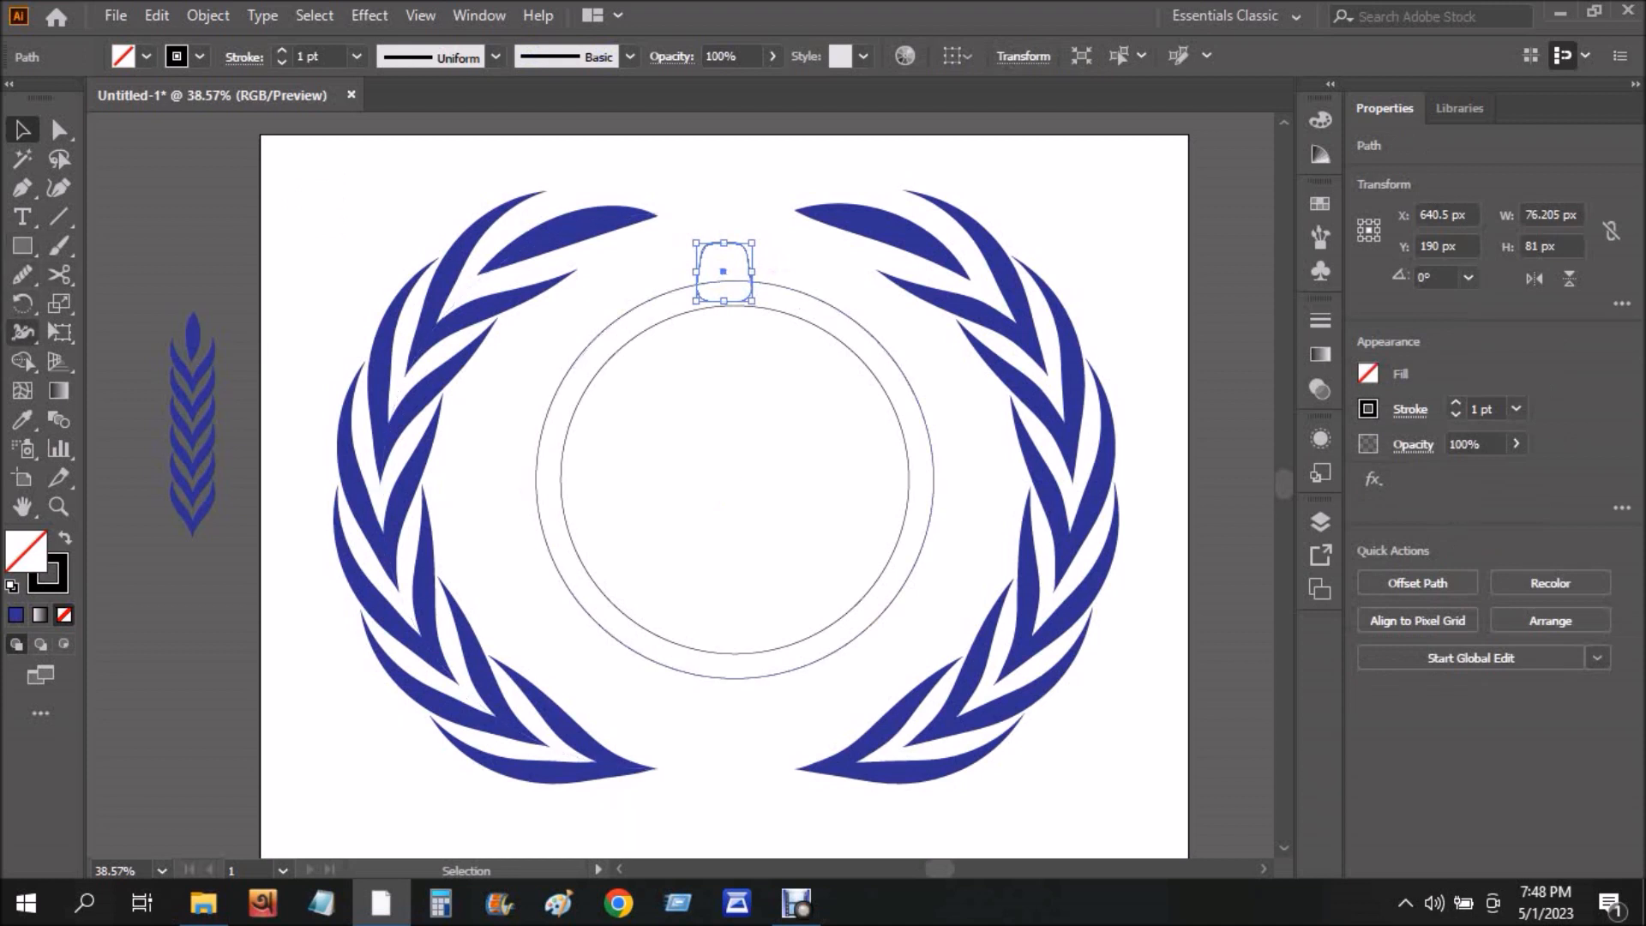
Rotate a copy of the tooth by 360/18 degrees around the circles' centre.
key("r")
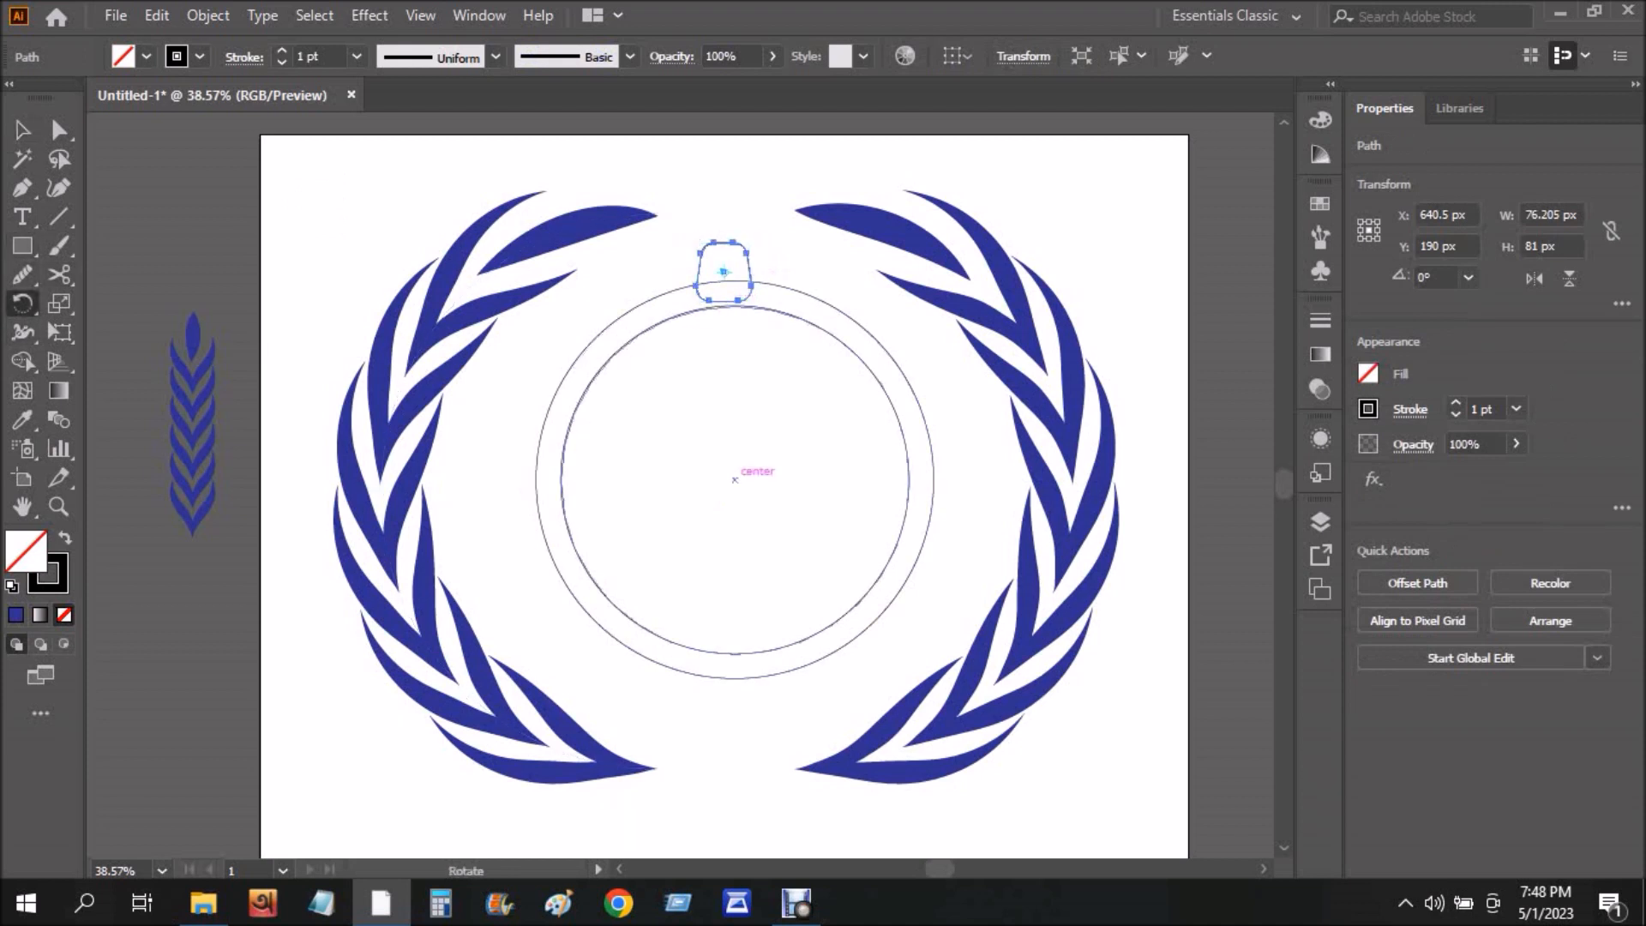
left_click(734, 481, "alt")
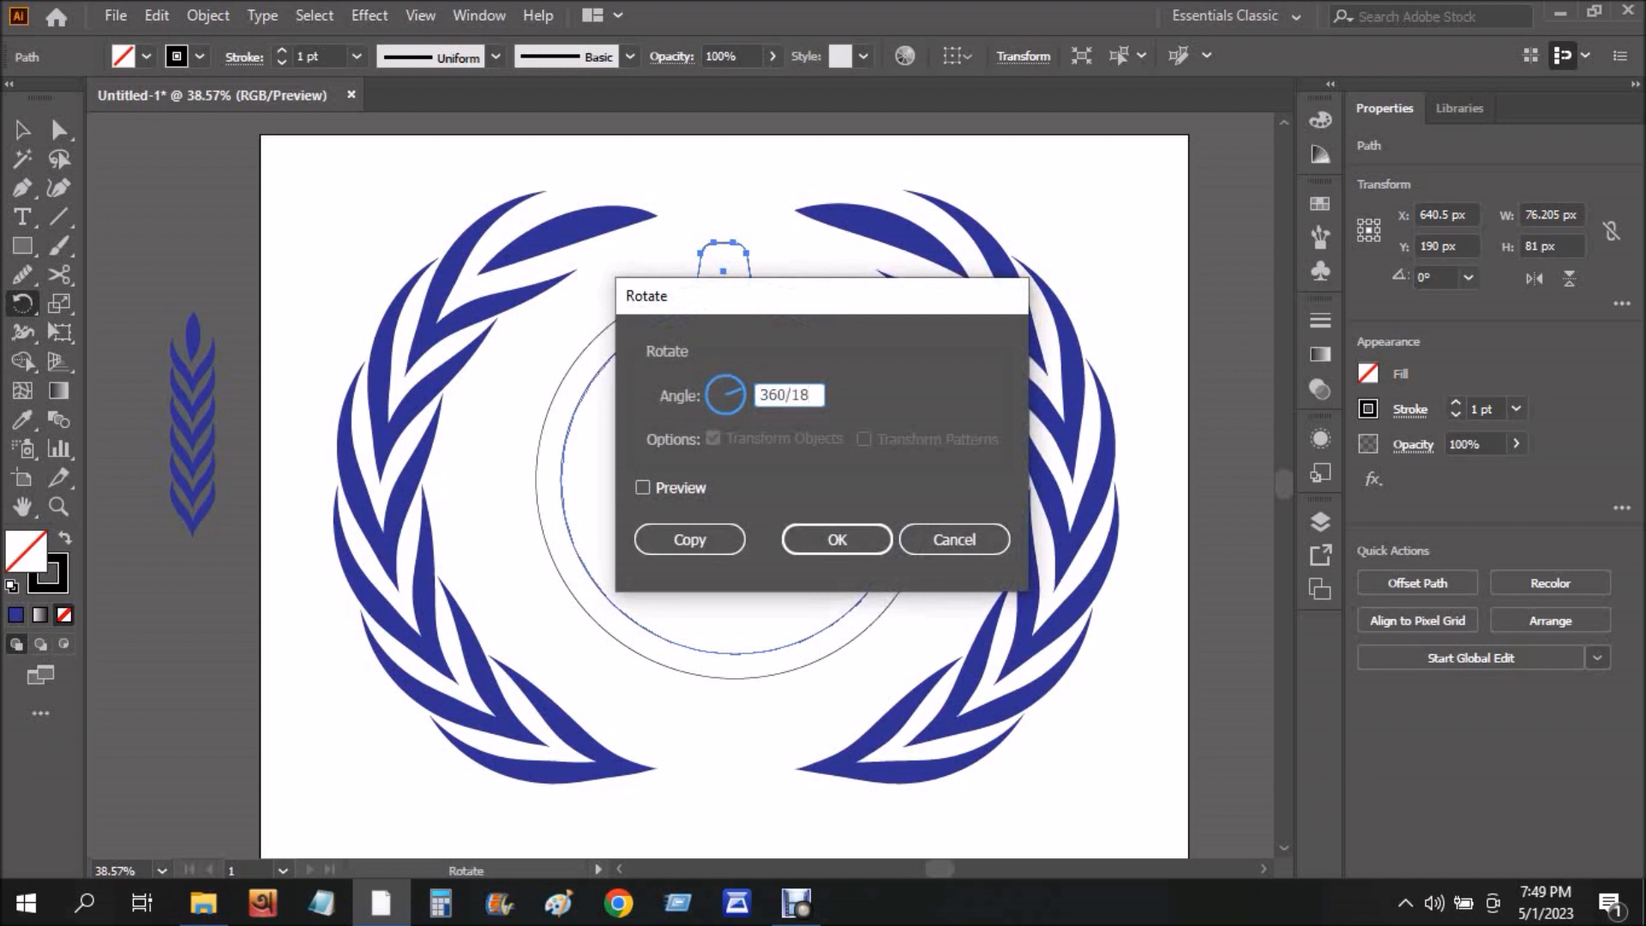
type("360/18")
left_click(689, 539)
Repeat the rotated copy until 18 teeth surround the circles.
key("ctrl+d")
key("ctrl+d")
key("ctrl+d")
key("ctrl+d")
key("ctrl+d")
key("ctrl+d")
key("ctrl+d")
key("ctrl+d")
key("ctrl+d")
key("ctrl+d")
key("ctrl+d")
key("ctrl+d")
key("ctrl+d")
key("ctrl+d")
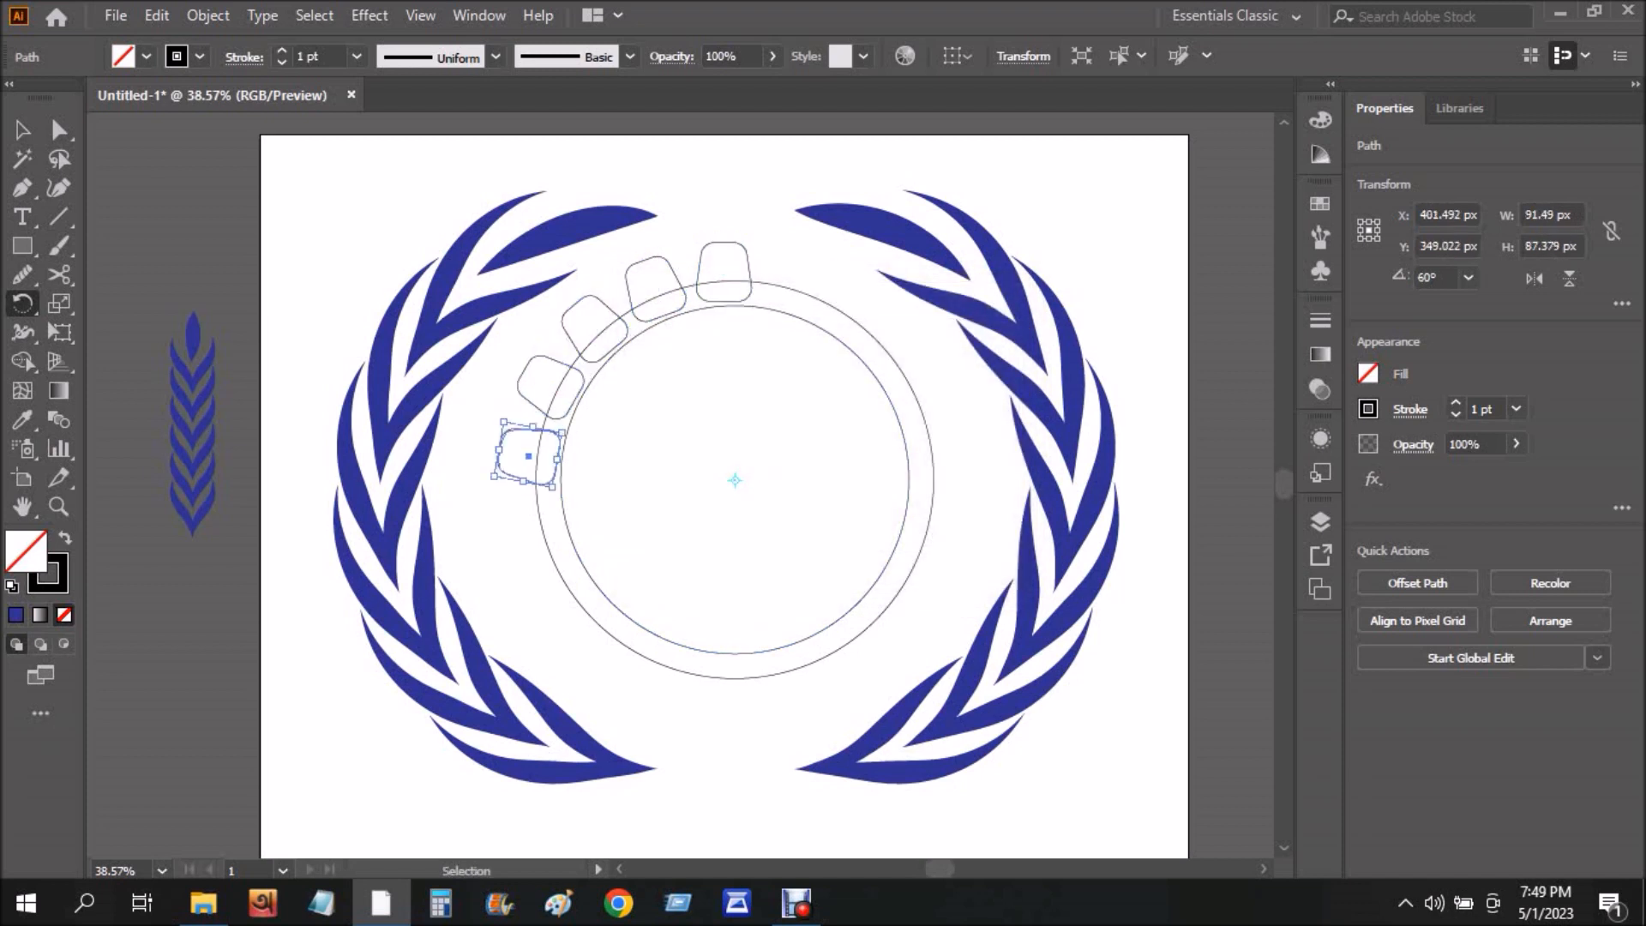
key("ctrl+d")
key("ctrl+d")
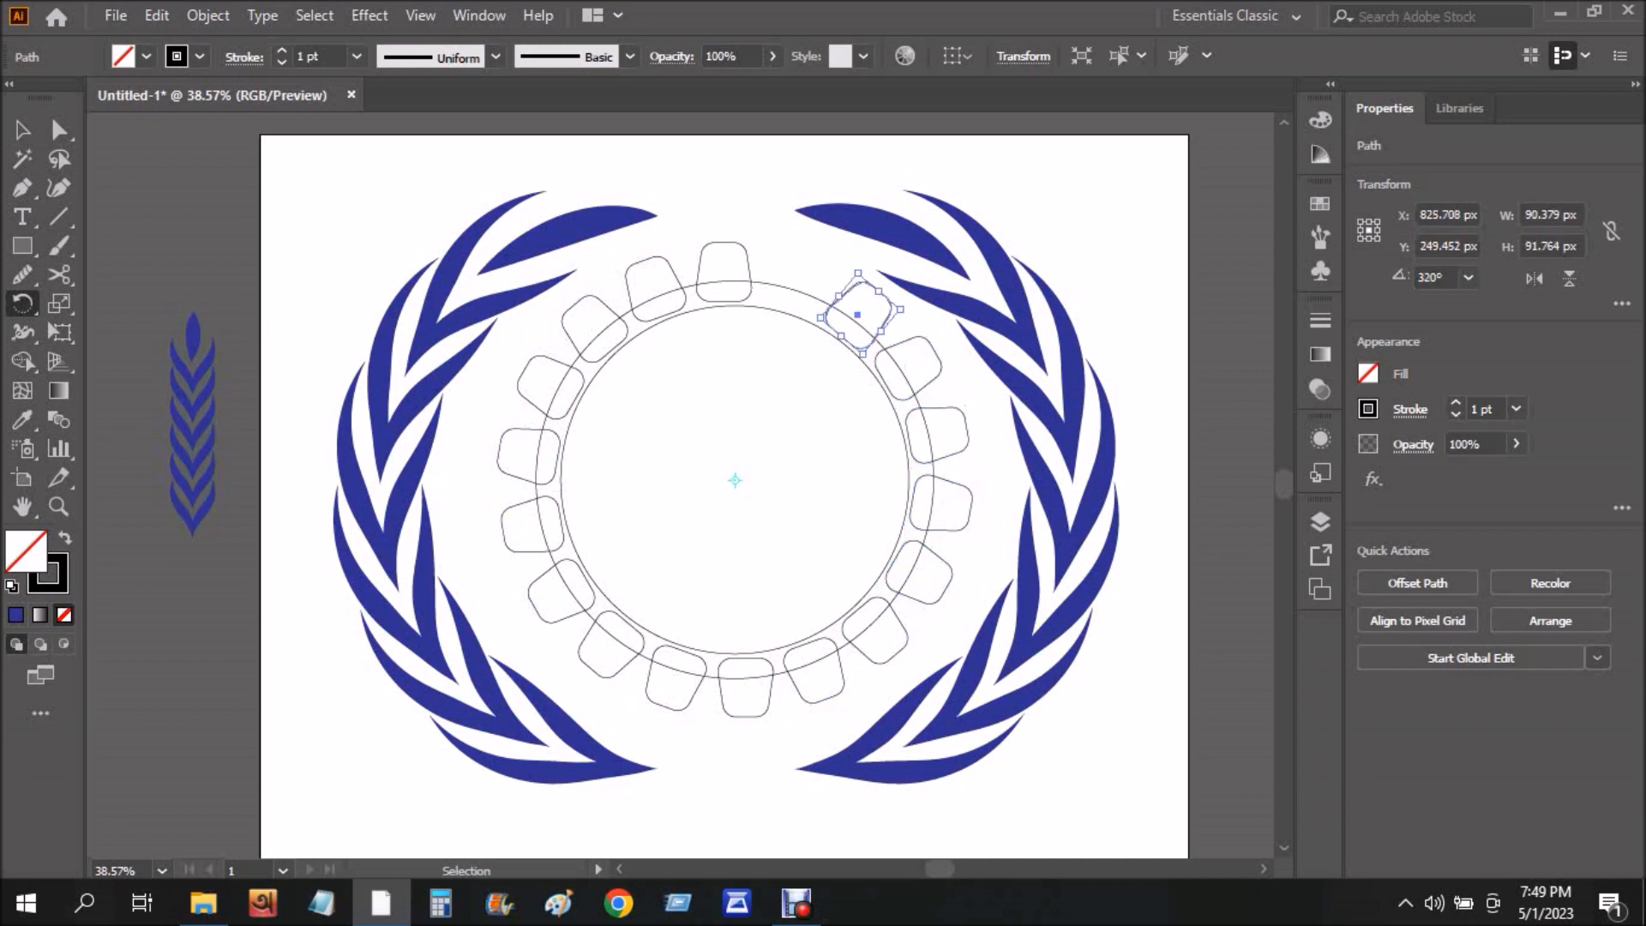
key("v")
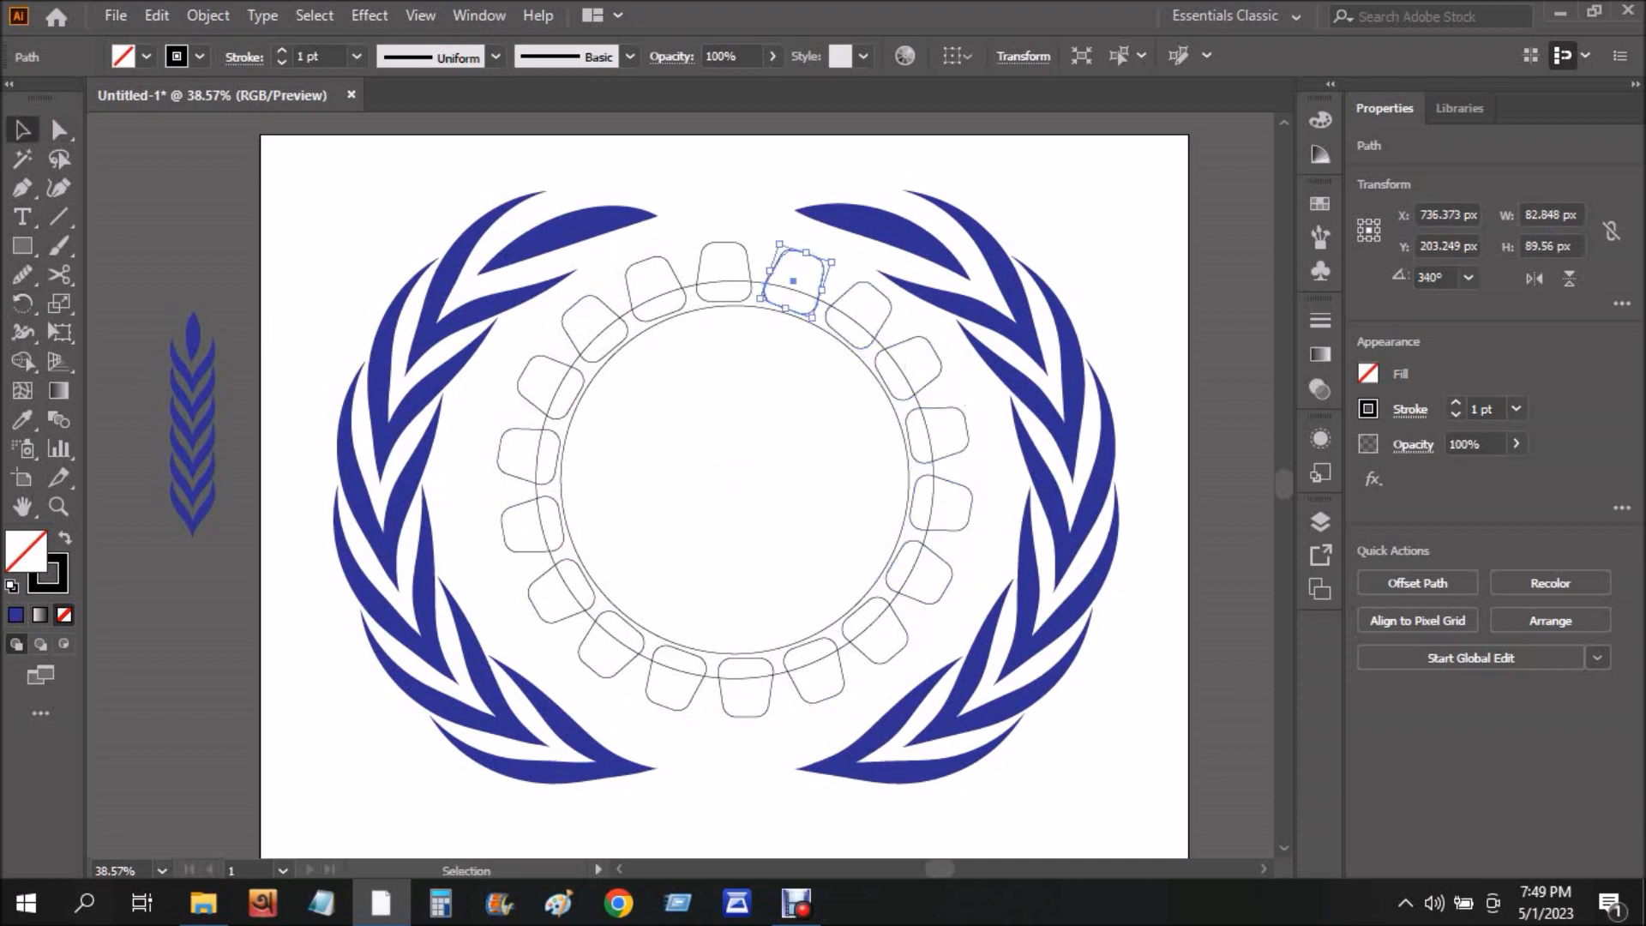
Select all the artwork and merge the teeth with the ring between the two circles using the Shape Builder tool.
left_click(314, 15)
left_click(333, 43)
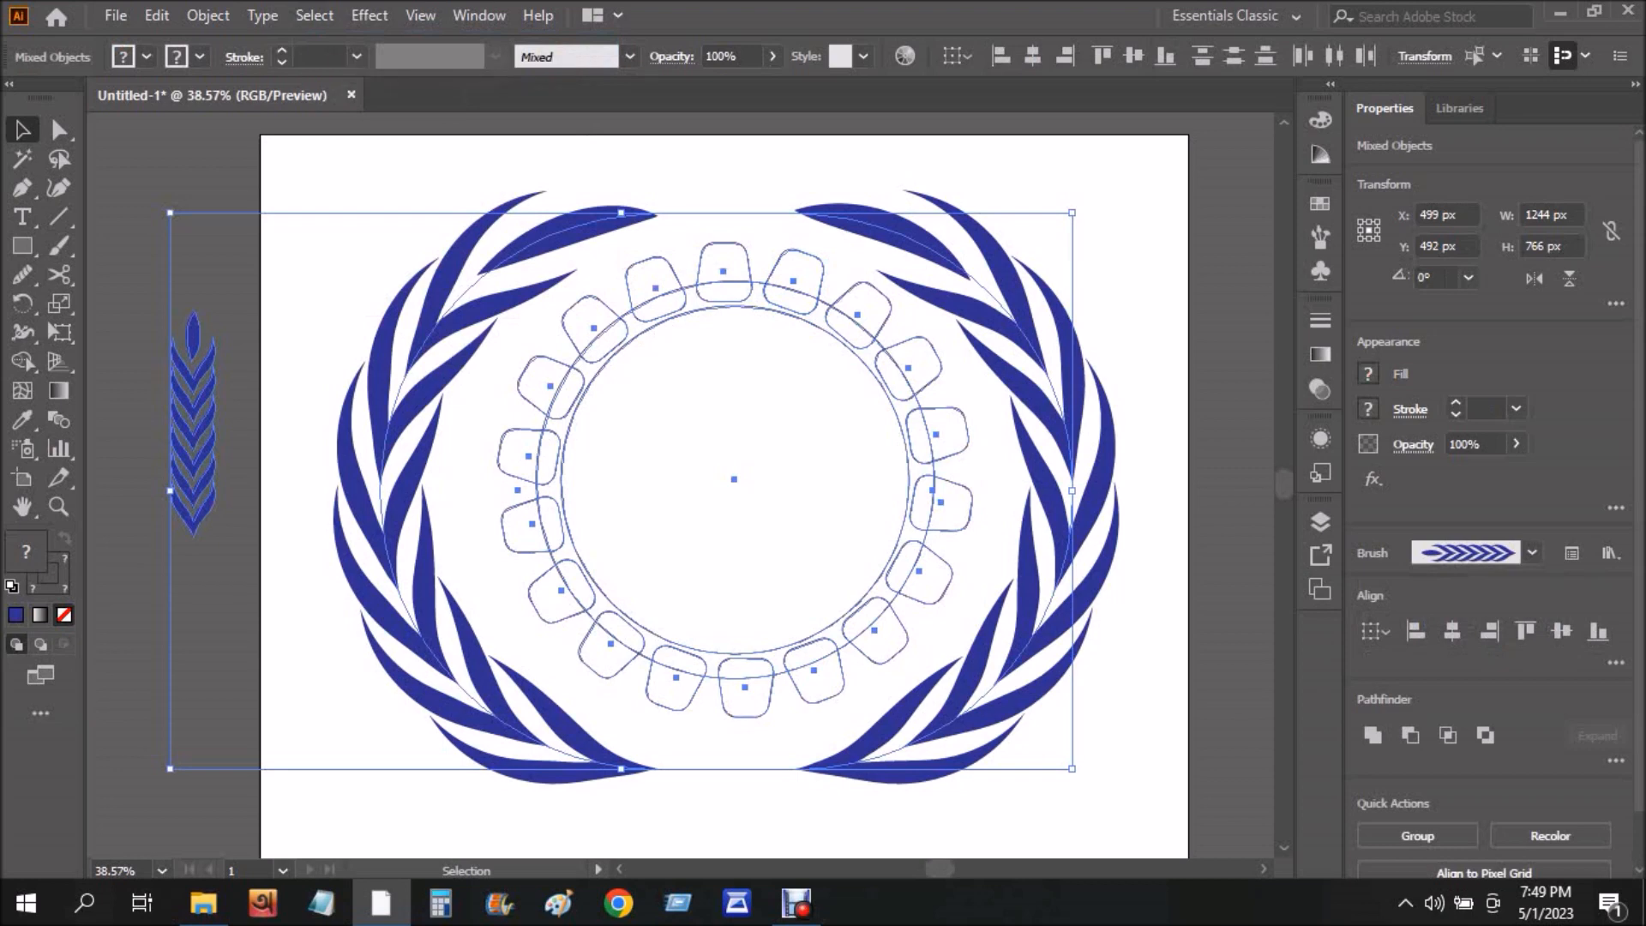
left_click(22, 361)
mouse_move(733, 275)
left_mouse_down()
mouse_move(661, 287)
mouse_move(574, 336)
mouse_move(514, 459)
mouse_move(577, 596)
mouse_move(677, 686)
mouse_move(743, 686)
mouse_move(813, 657)
mouse_move(819, 682)
left_mouse_up()
mouse_move(881, 637)
left_mouse_down()
mouse_move(825, 659)
mouse_move(799, 647)
left_mouse_up()
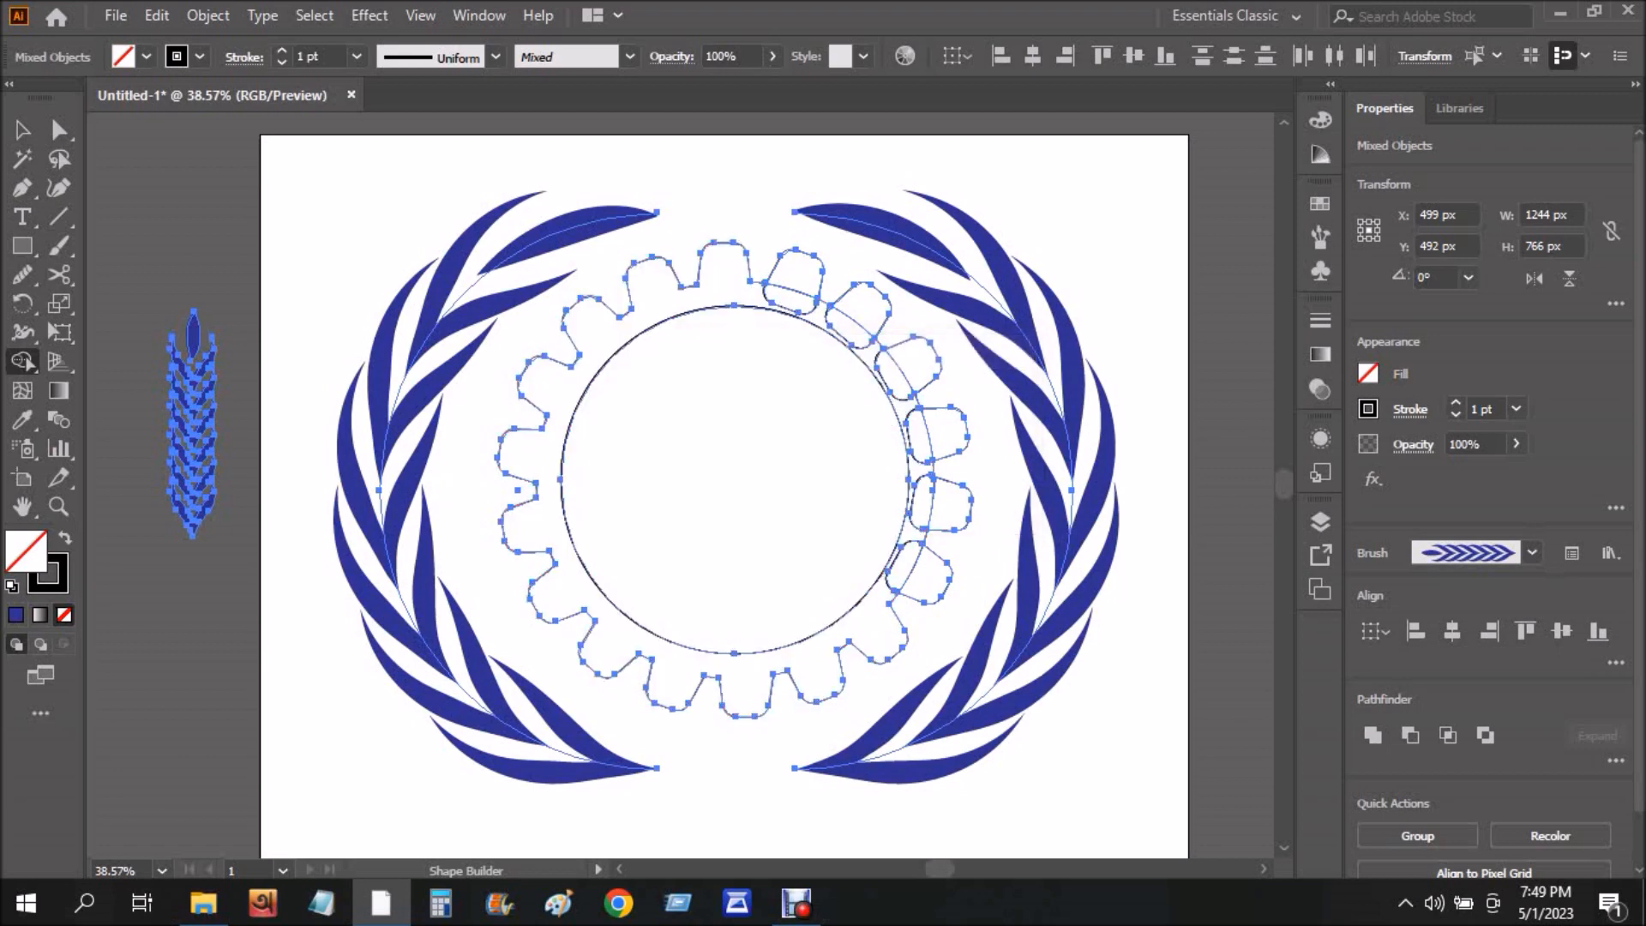
left_click_drag(943, 502, 916, 506)
left_click_drag(943, 433, 911, 453)
mouse_move(922, 360)
left_mouse_down()
mouse_move(889, 386)
mouse_move(875, 357)
left_mouse_up()
left_click_drag(794, 275, 826, 322)
key("v")
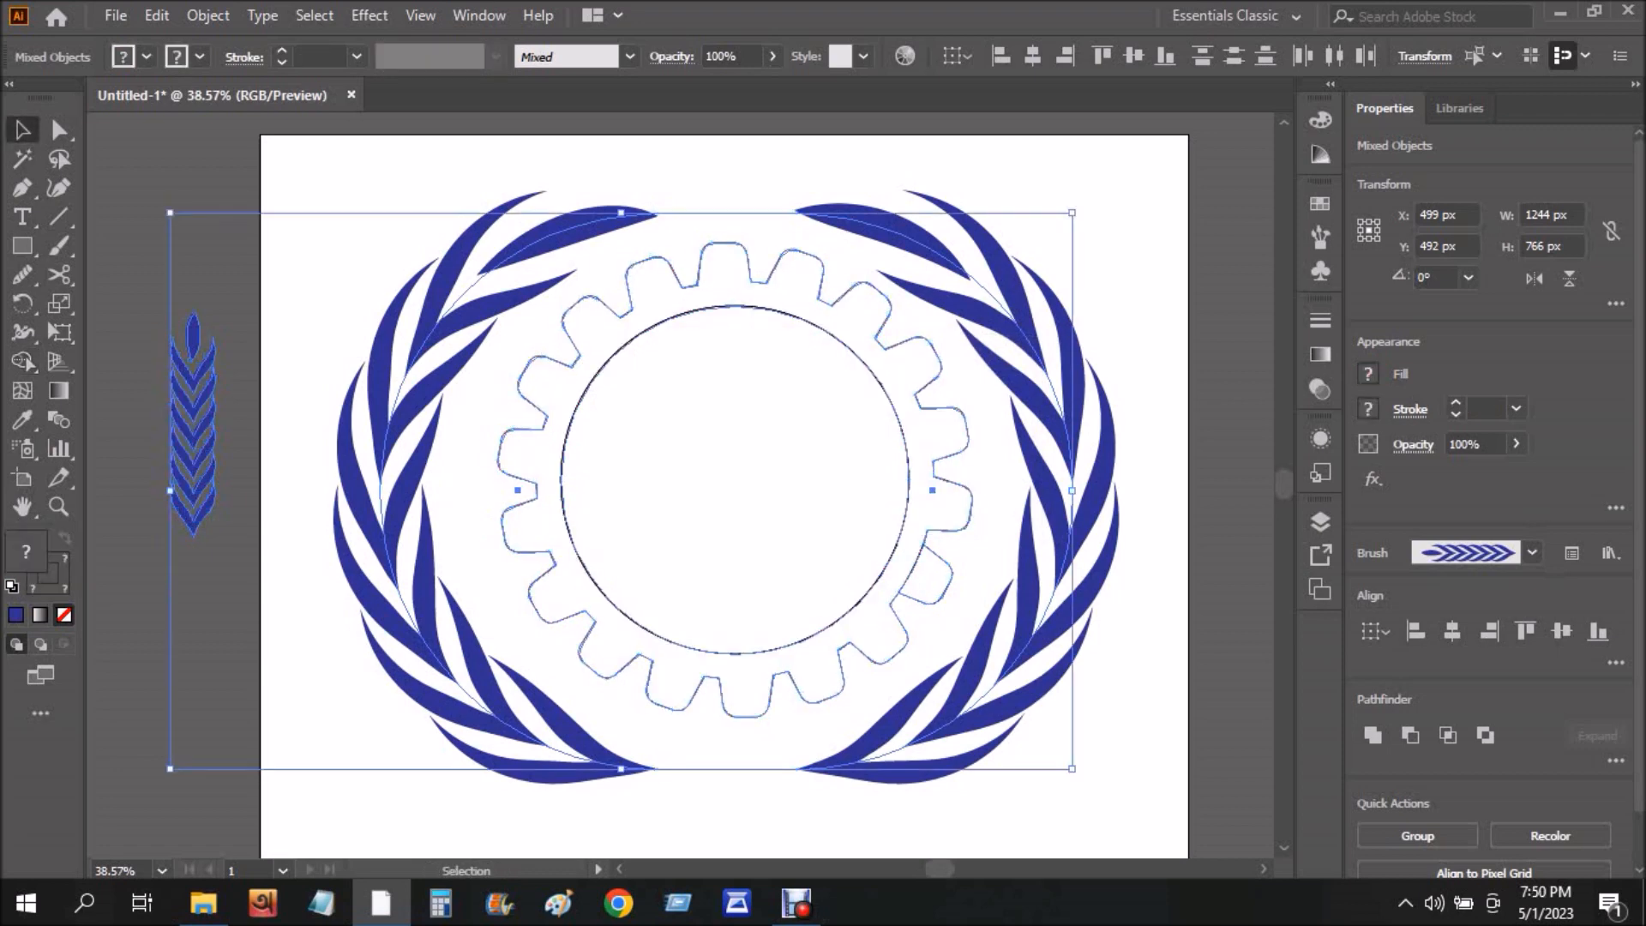
Give the merged gear the wheat ear's blue fill without a stroke using the Eyedropper.
left_click(686, 184)
left_click(705, 250)
left_click(23, 420)
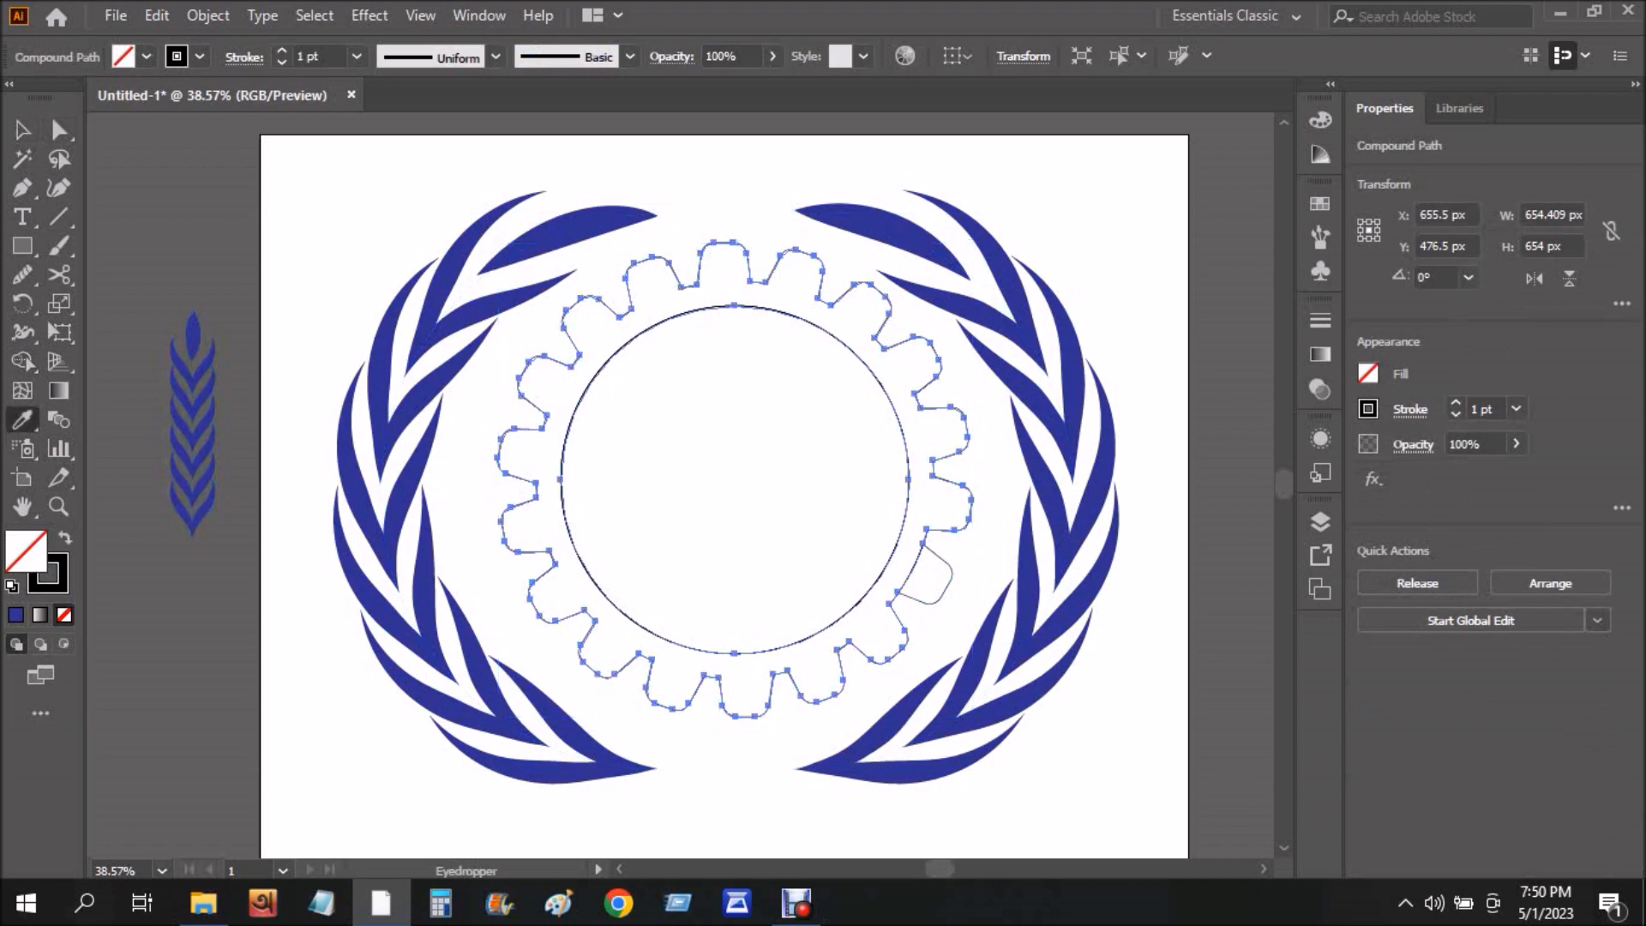
left_click(193, 338)
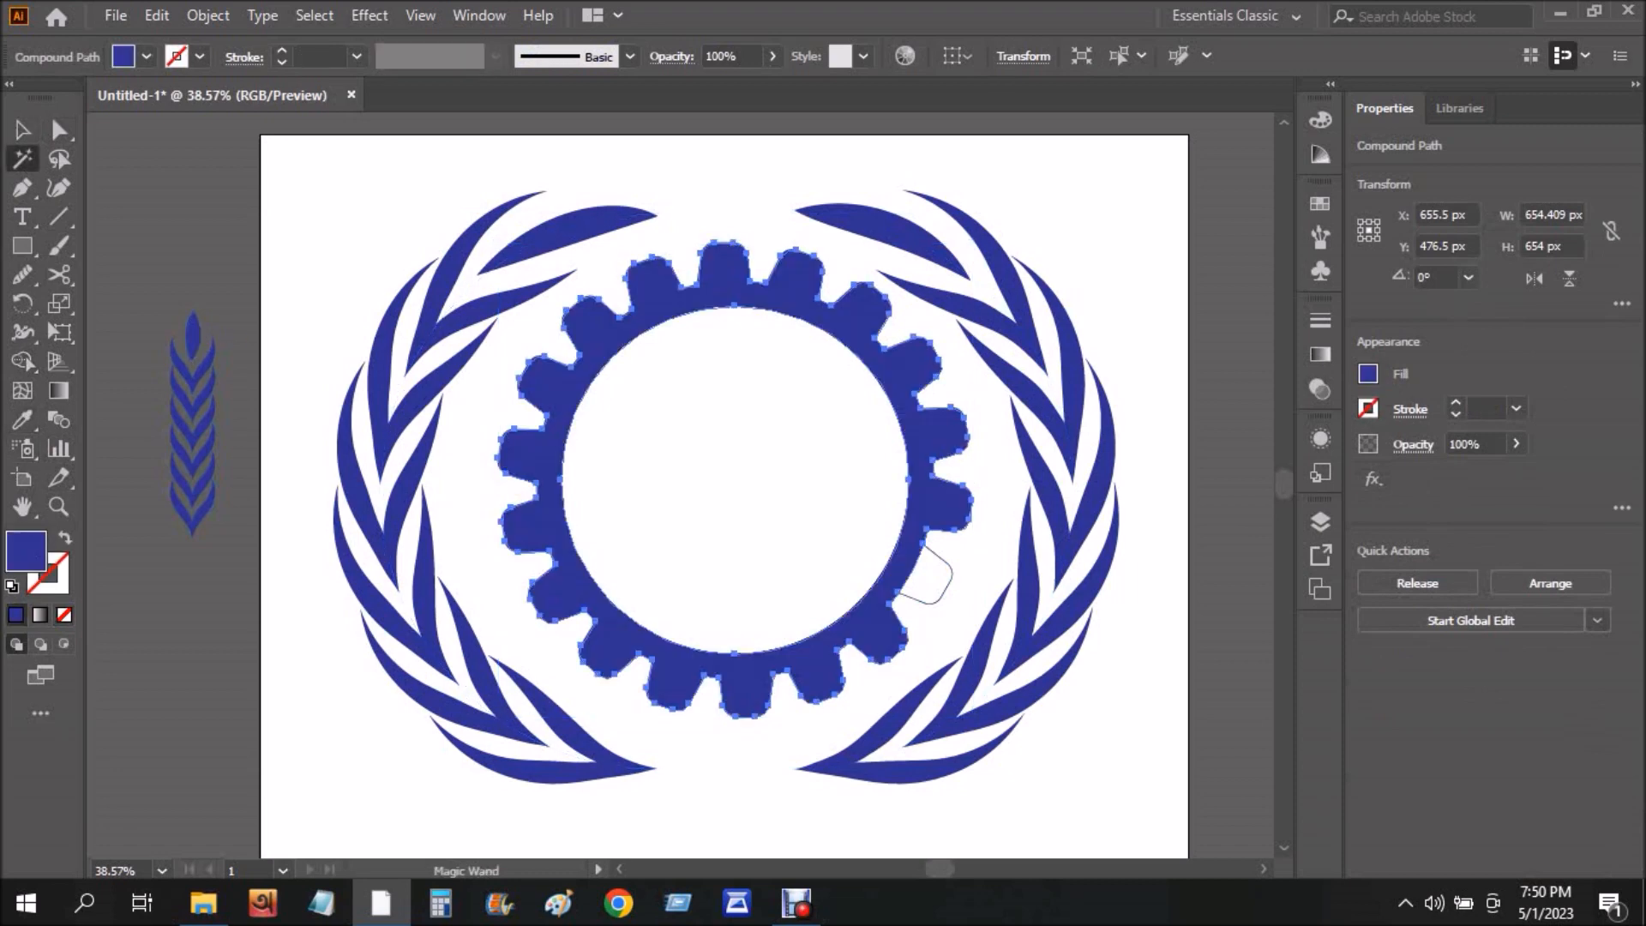
key("ctrl+shift+a")
Merge the leftover unfilled tooth into the blue gear with the Shape Builder tool.
key("v")
left_click(314, 15)
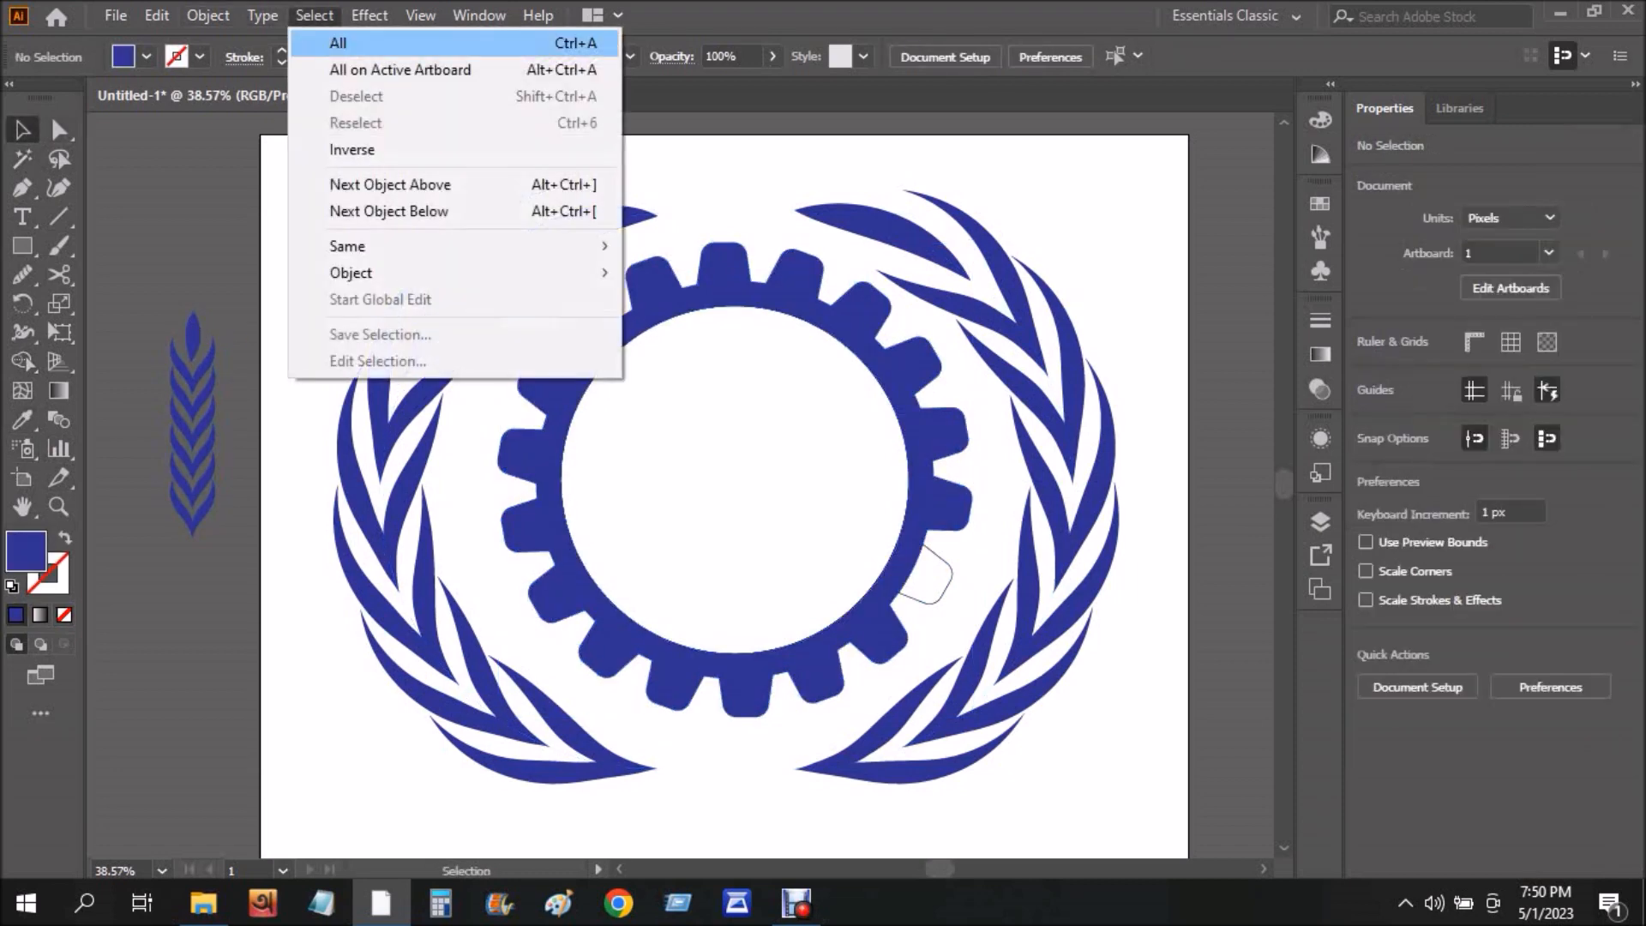
left_click(337, 44)
left_click(22, 361)
left_click_drag(896, 542, 926, 575)
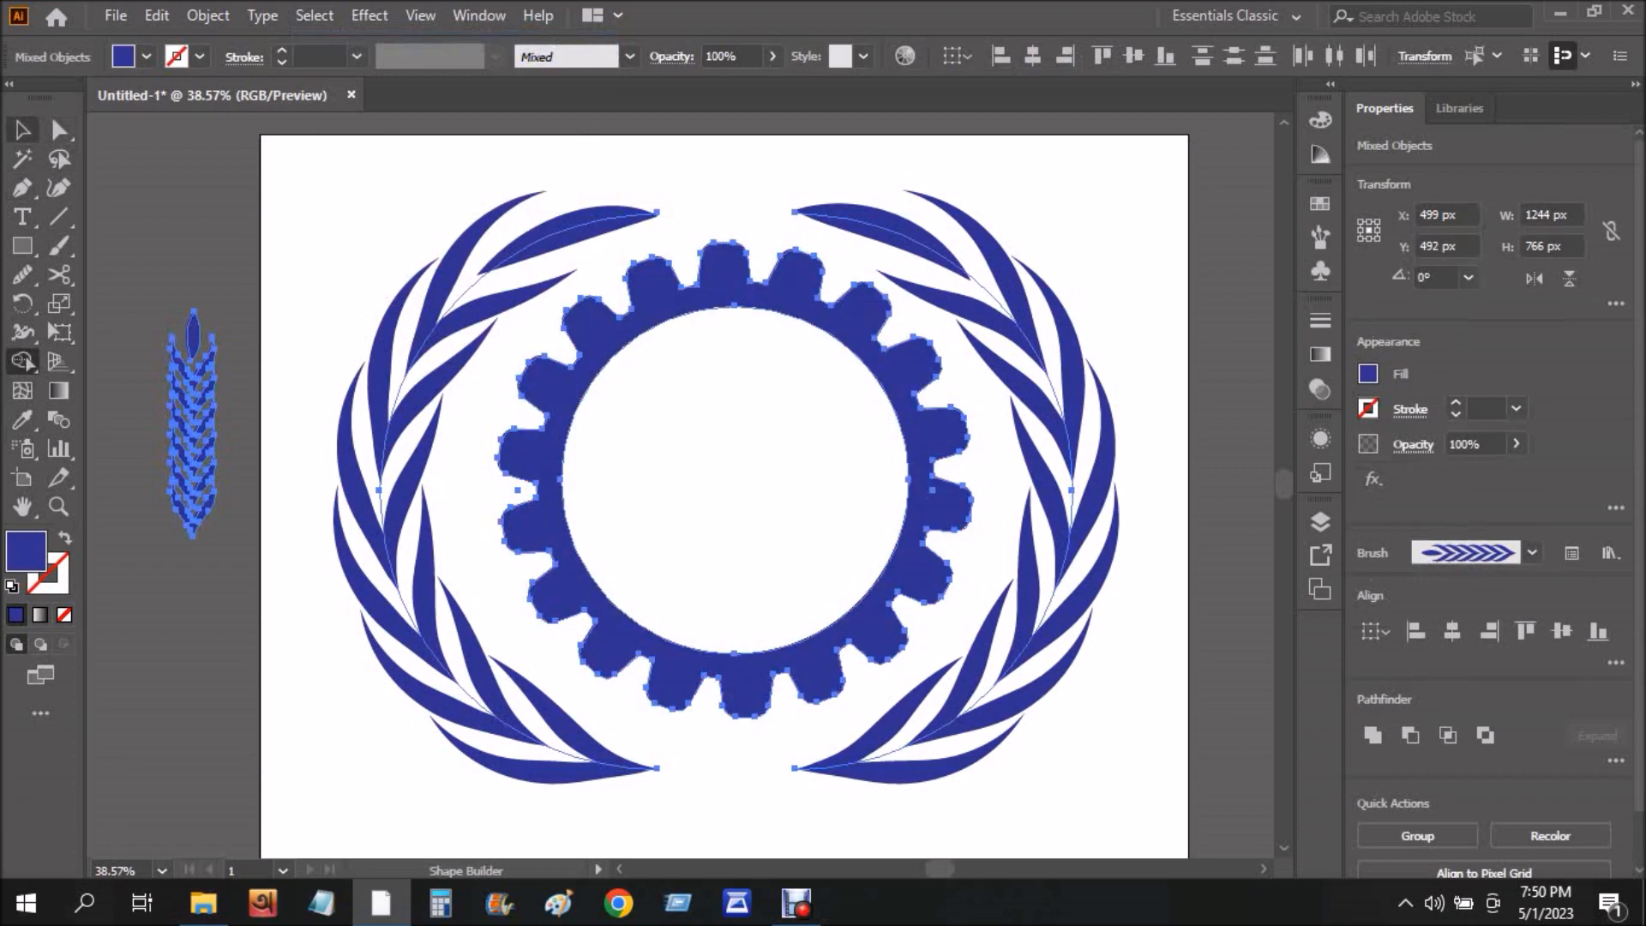
Deselect the artwork and draw a blue rectangle about 125 × 696 px along the artboard's left edge.
left_click(22, 130)
left_click(150, 219)
left_click(22, 246)
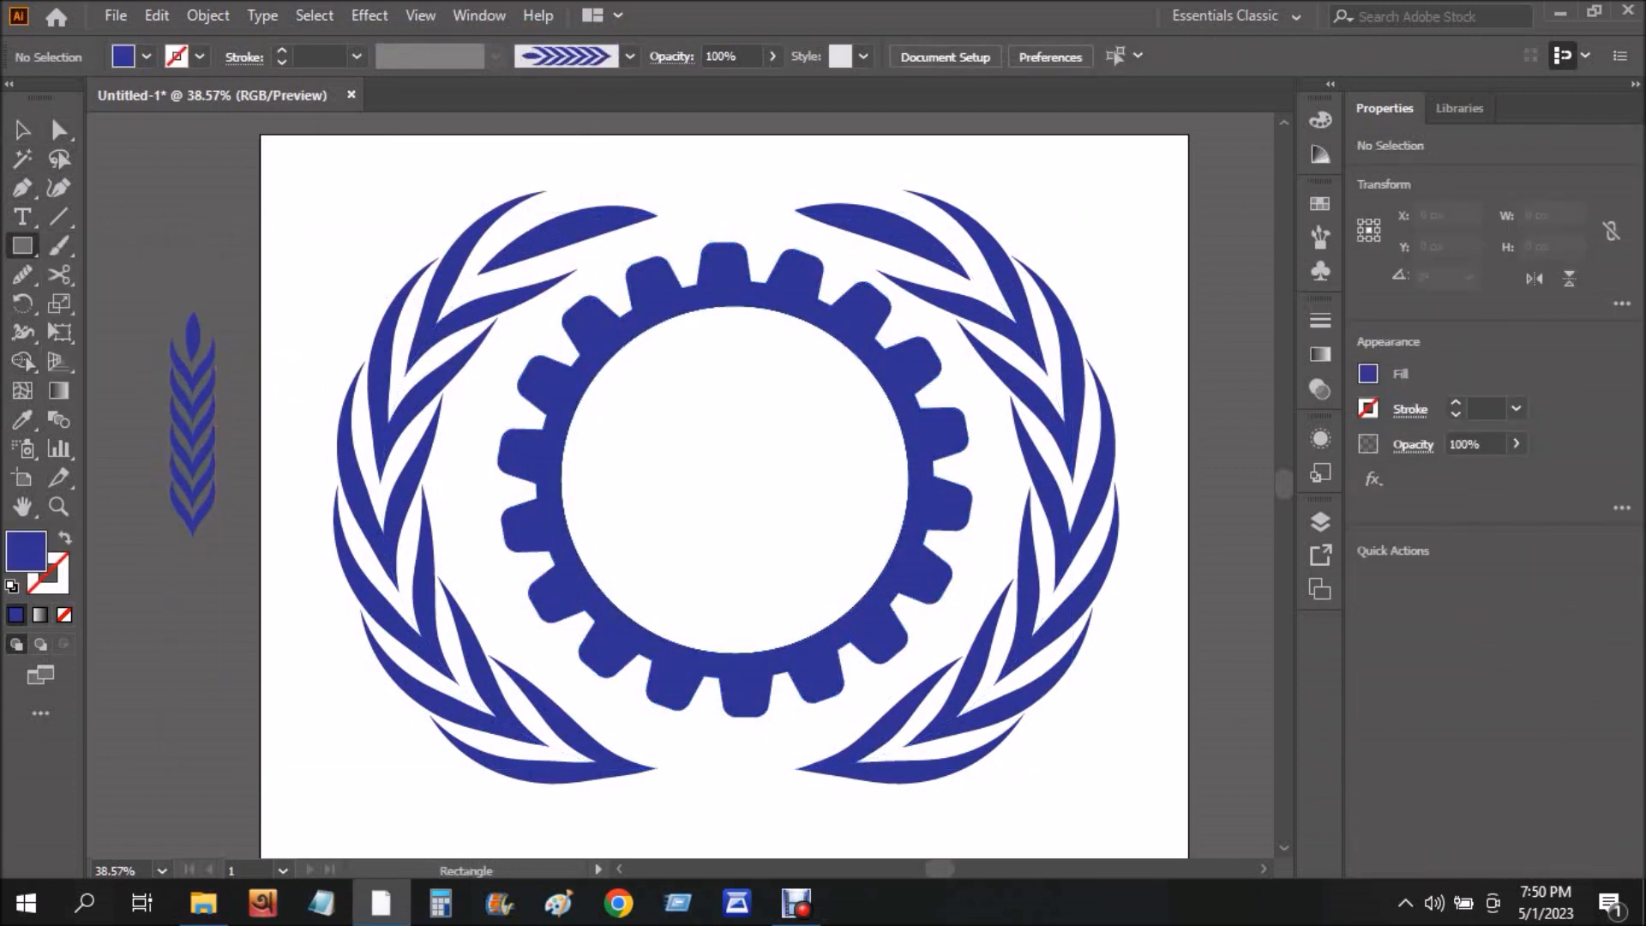
left_click_drag(260, 703, 351, 198)
left_click(59, 130)
left_click(176, 196)
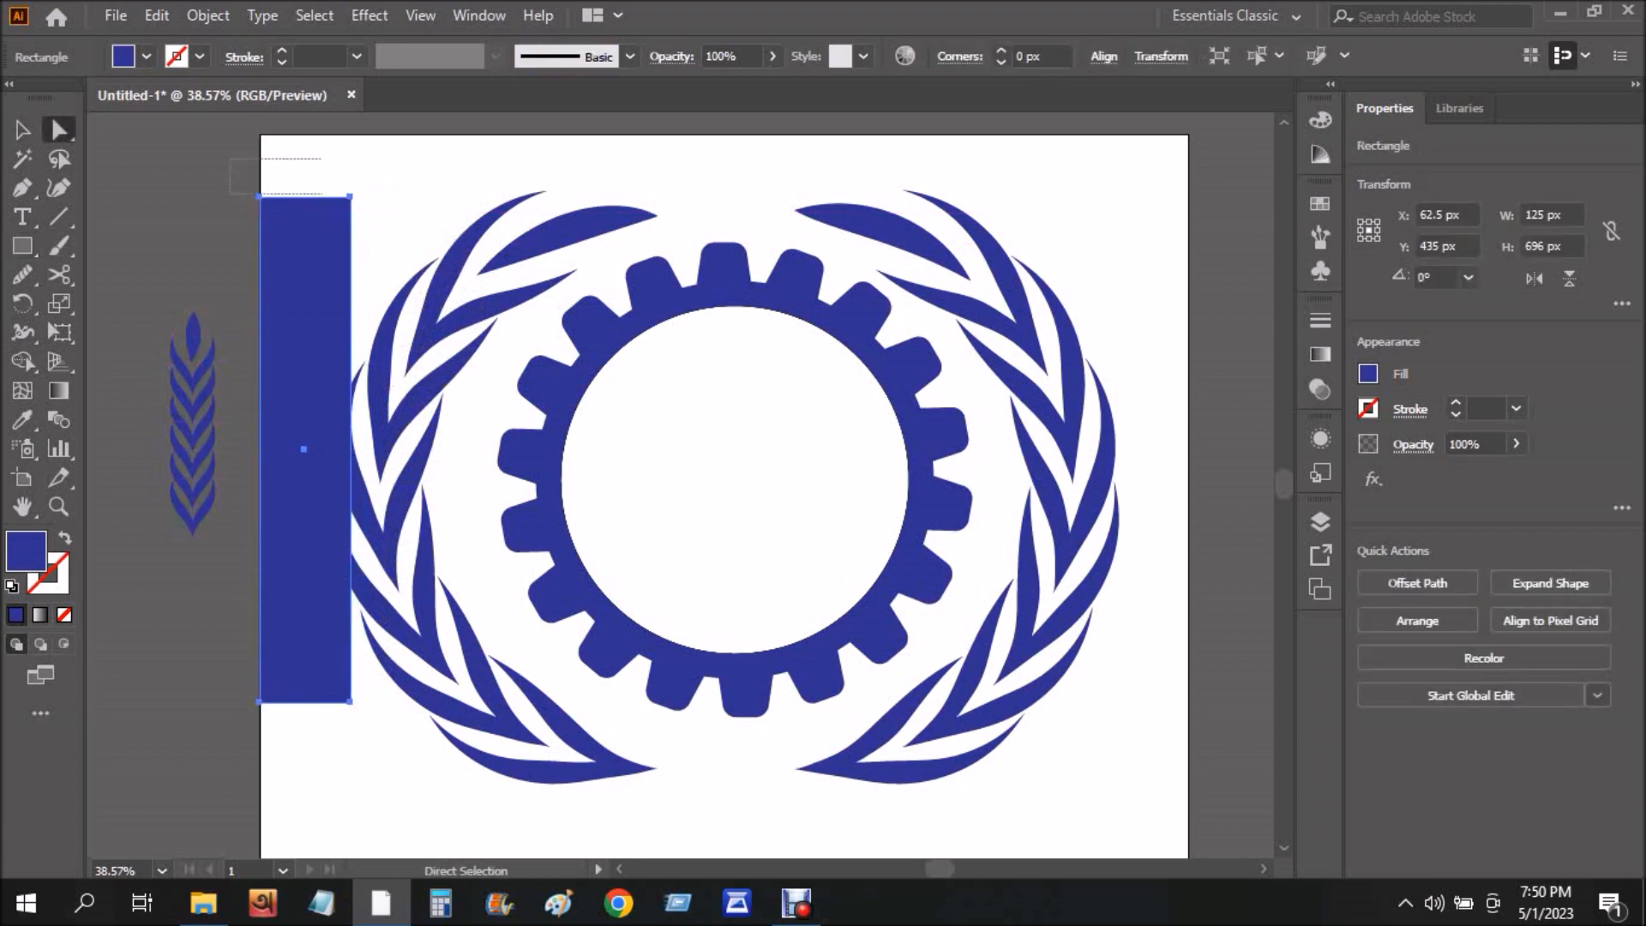
left_click(60, 332)
left_click(60, 302)
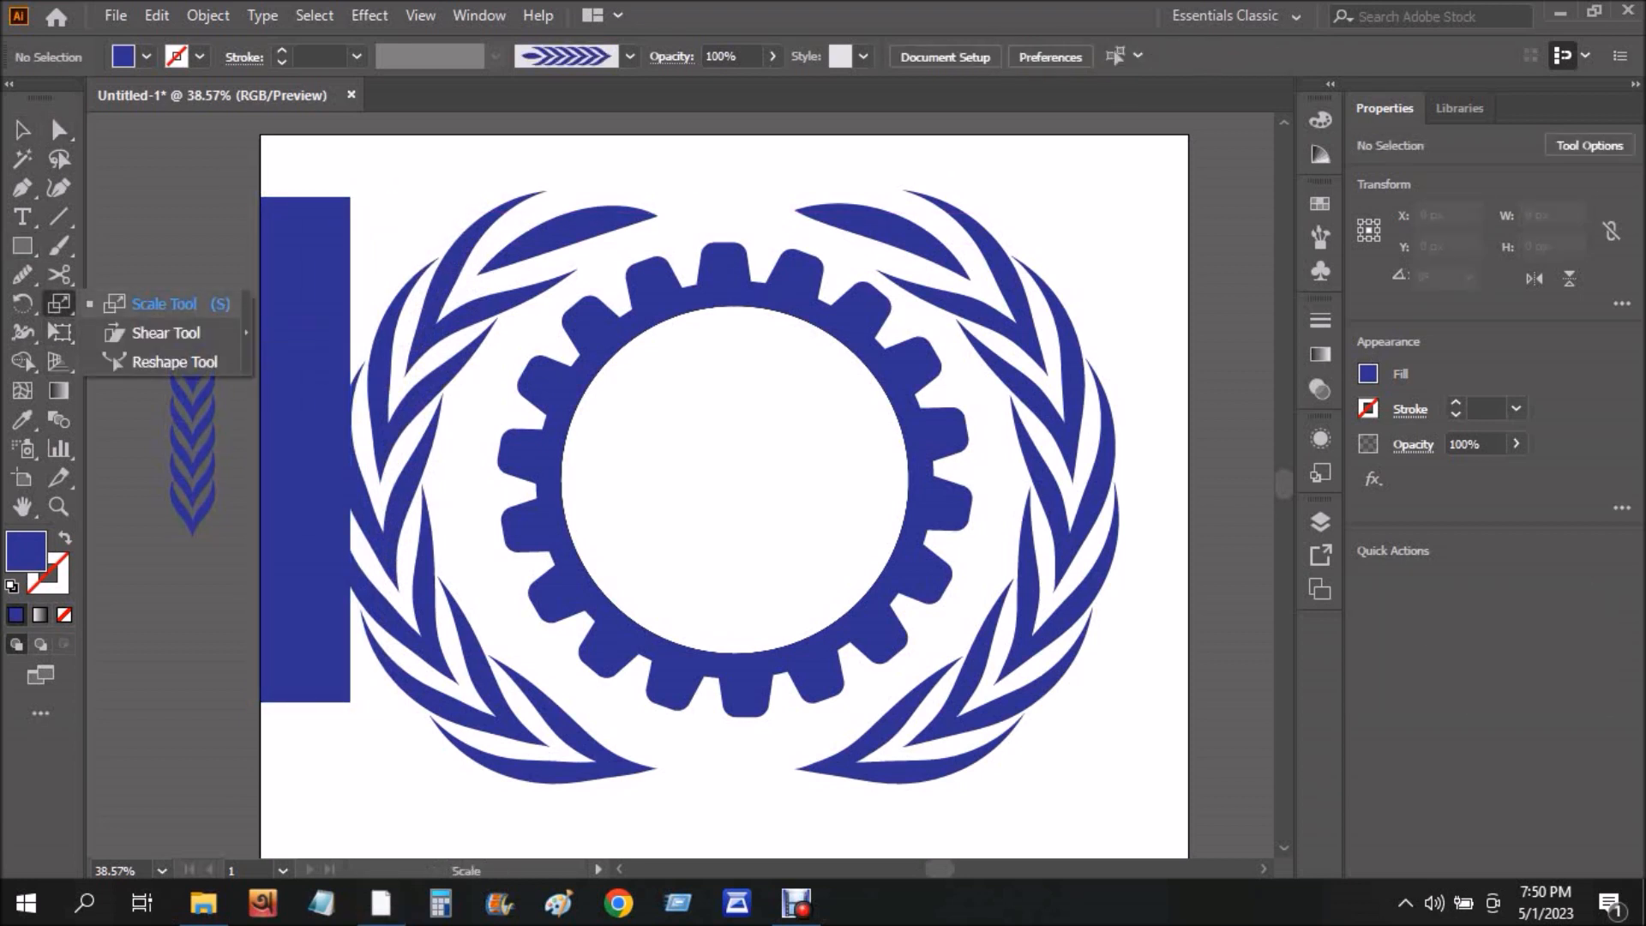
key("v")
left_click_drag(341, 198, 360, 204)
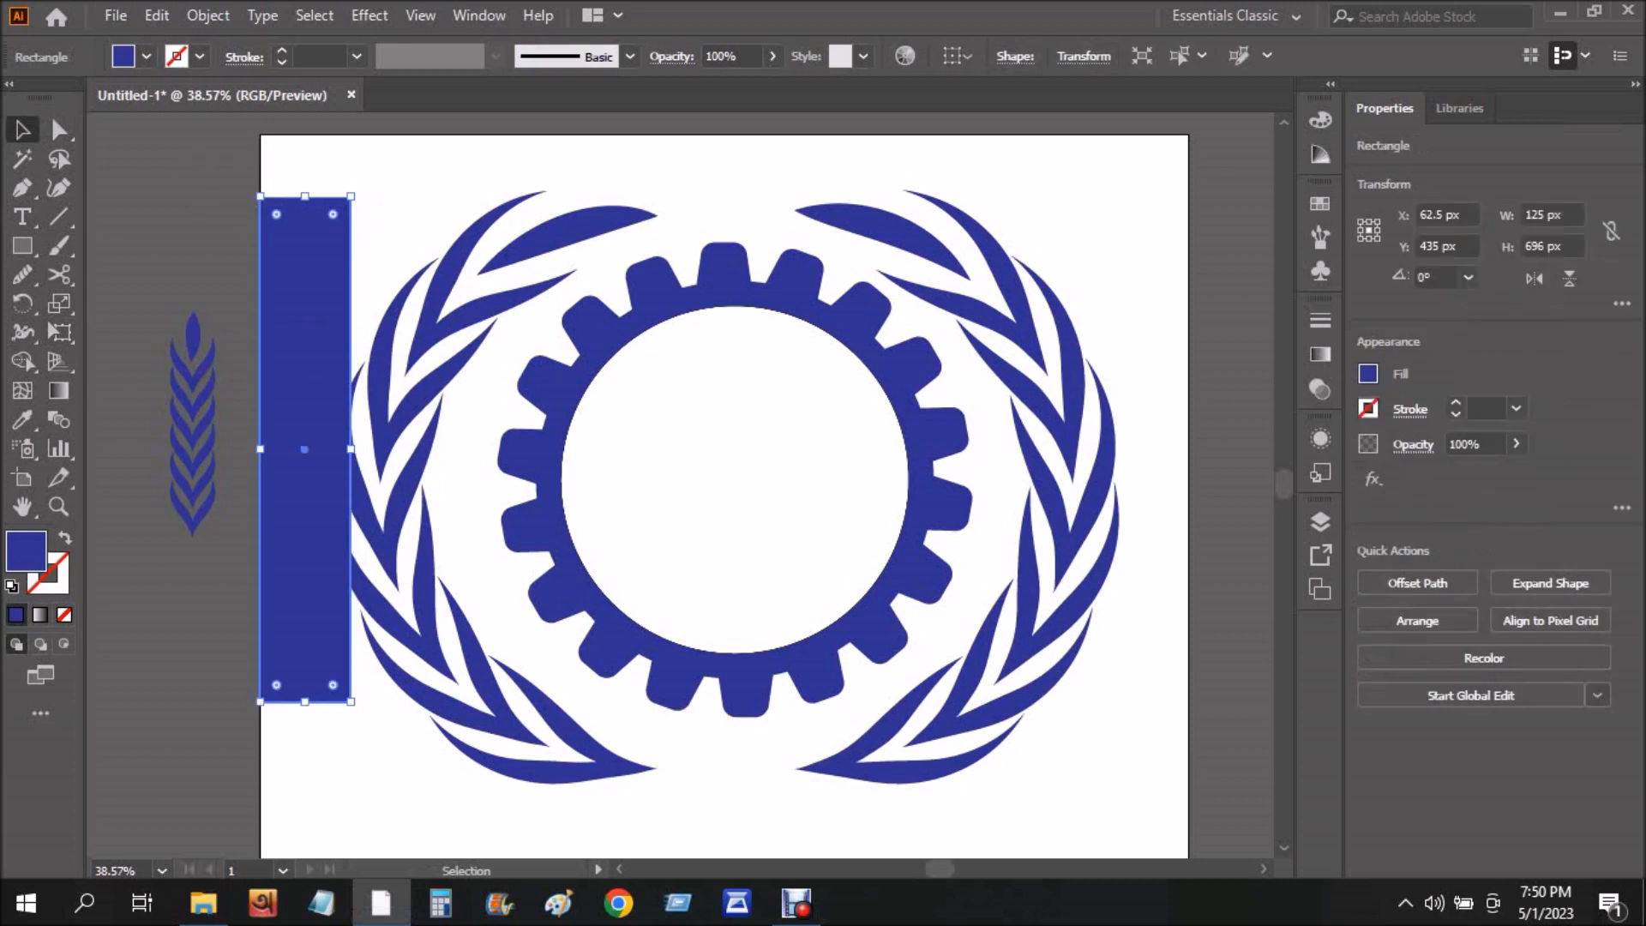
left_click(60, 303)
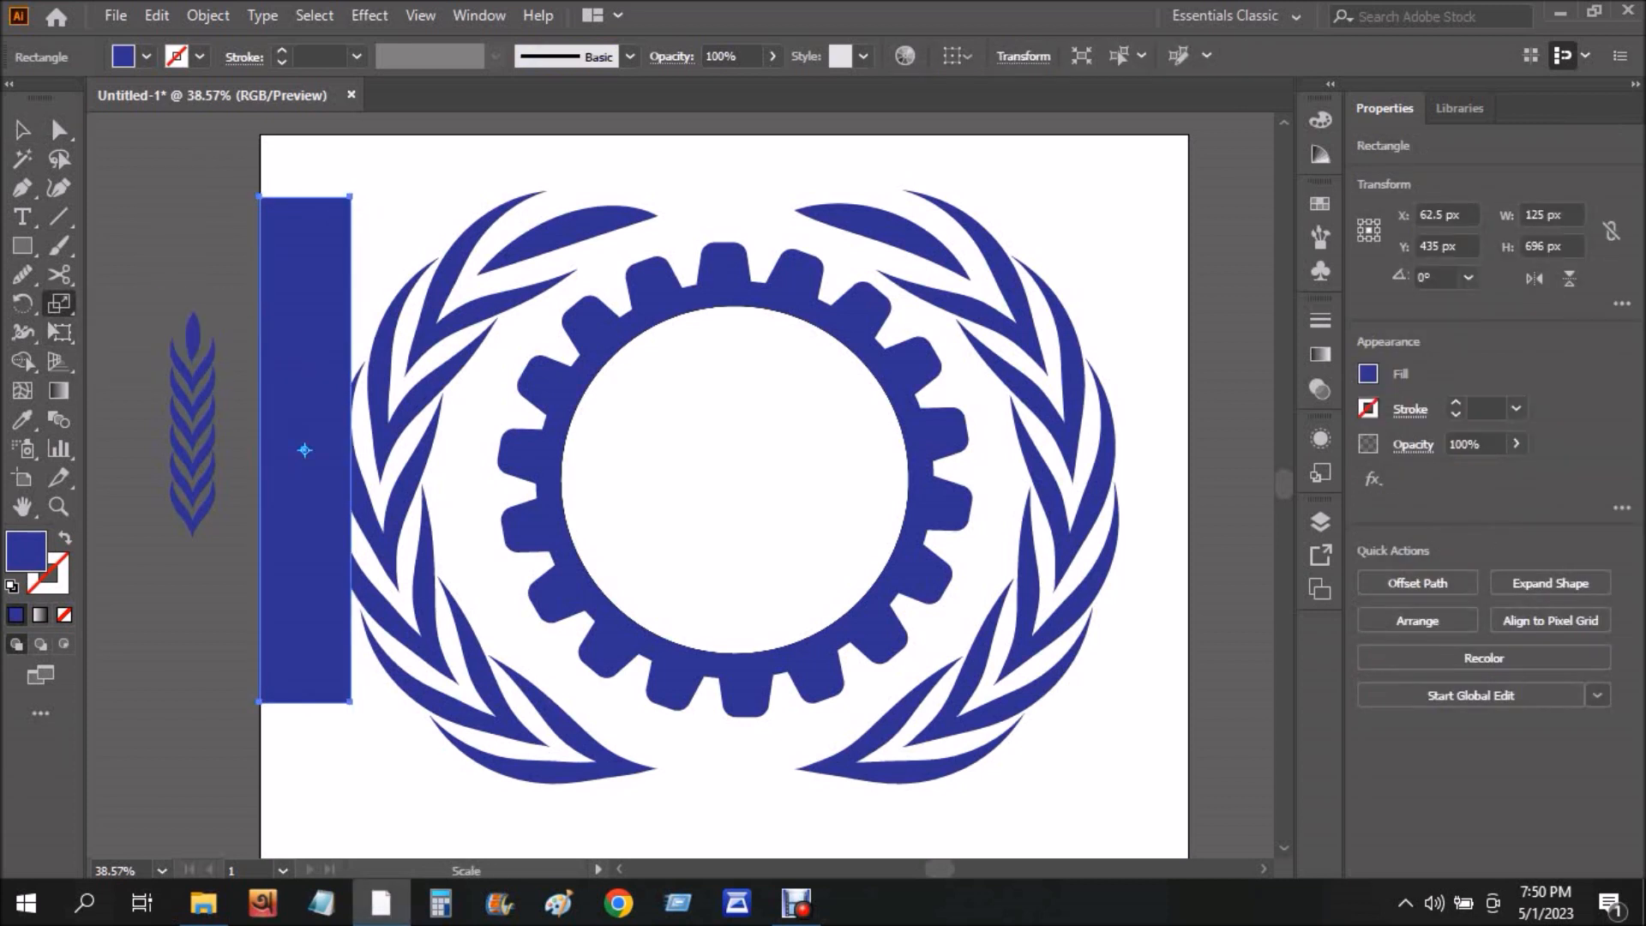
left_click_drag(349, 197, 254, 220)
key("ctrl+z")
Scale the rectangle's two upper anchor points together into one point to form a tall narrow triangle.
left_click(59, 129)
left_click(59, 303)
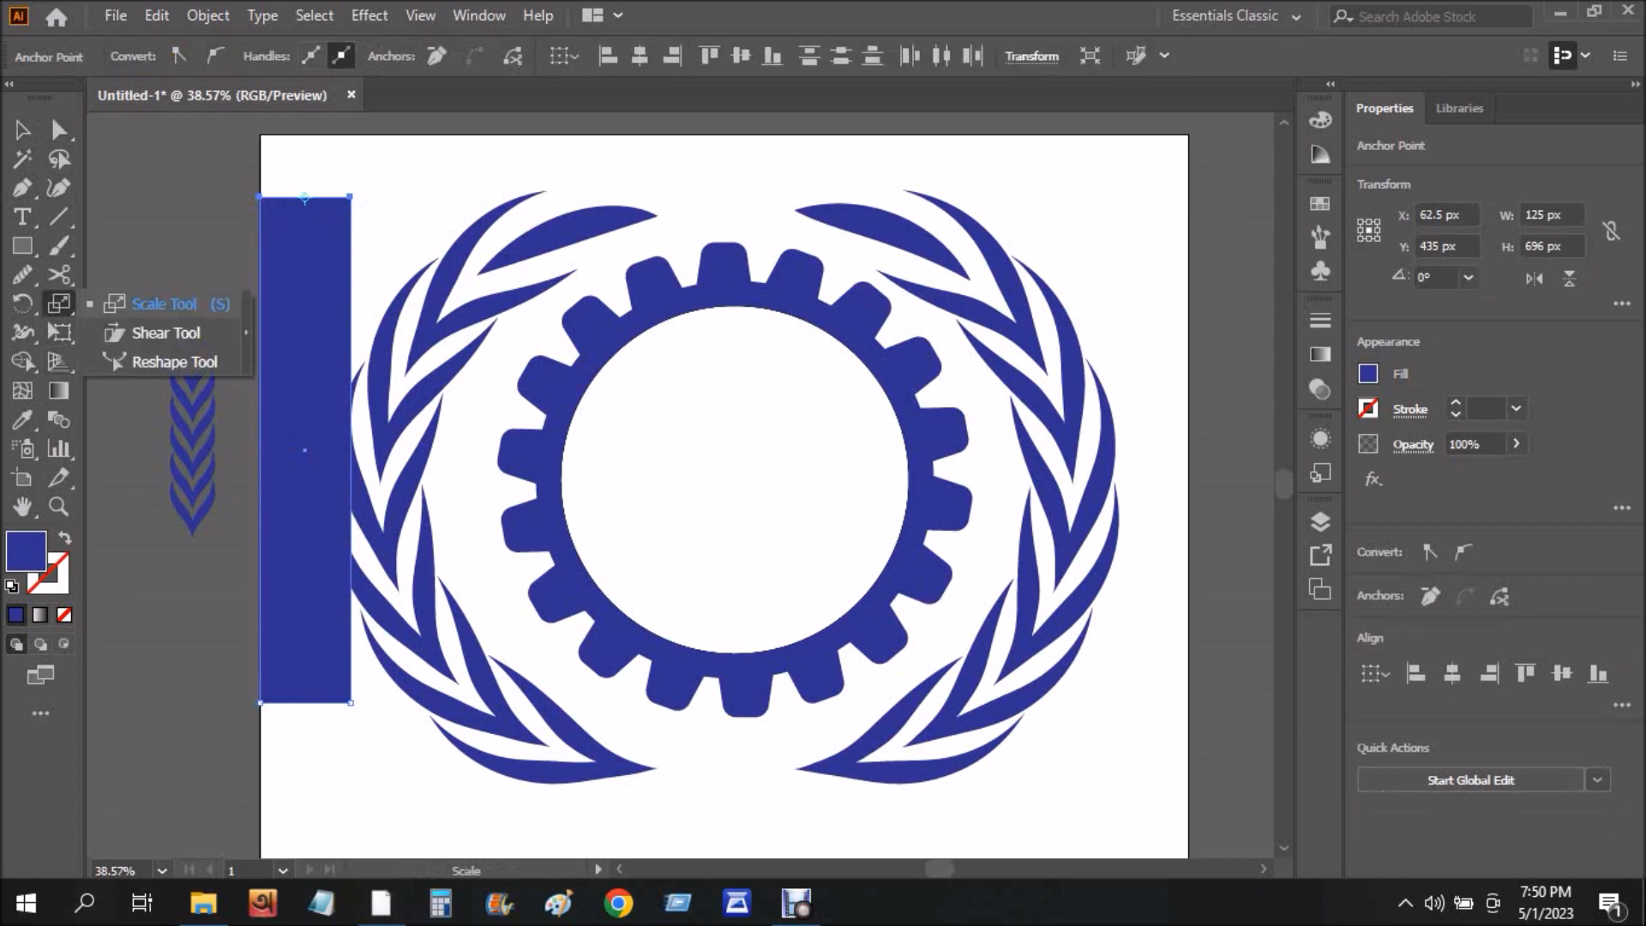
left_click(59, 303)
left_click_drag(350, 197, 304, 197)
left_click(22, 130)
left_click(171, 215)
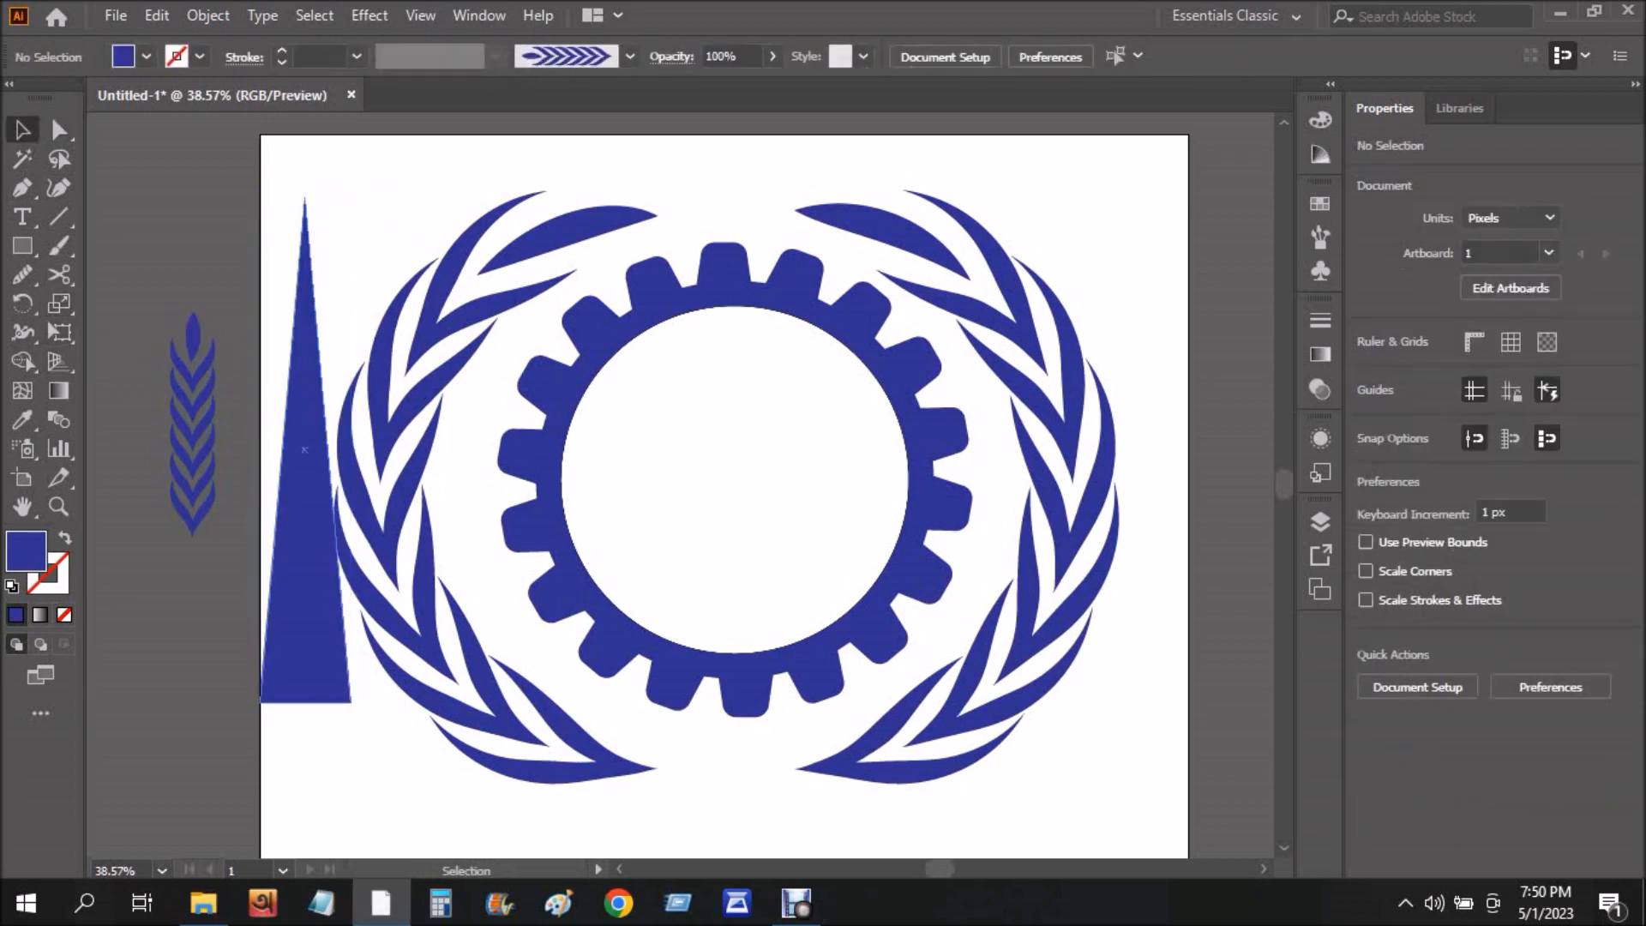
Reflect the triangle across the horizontal axis so its tip points down.
right_click(295, 446)
mouse_move(412, 728)
left_click(639, 599)
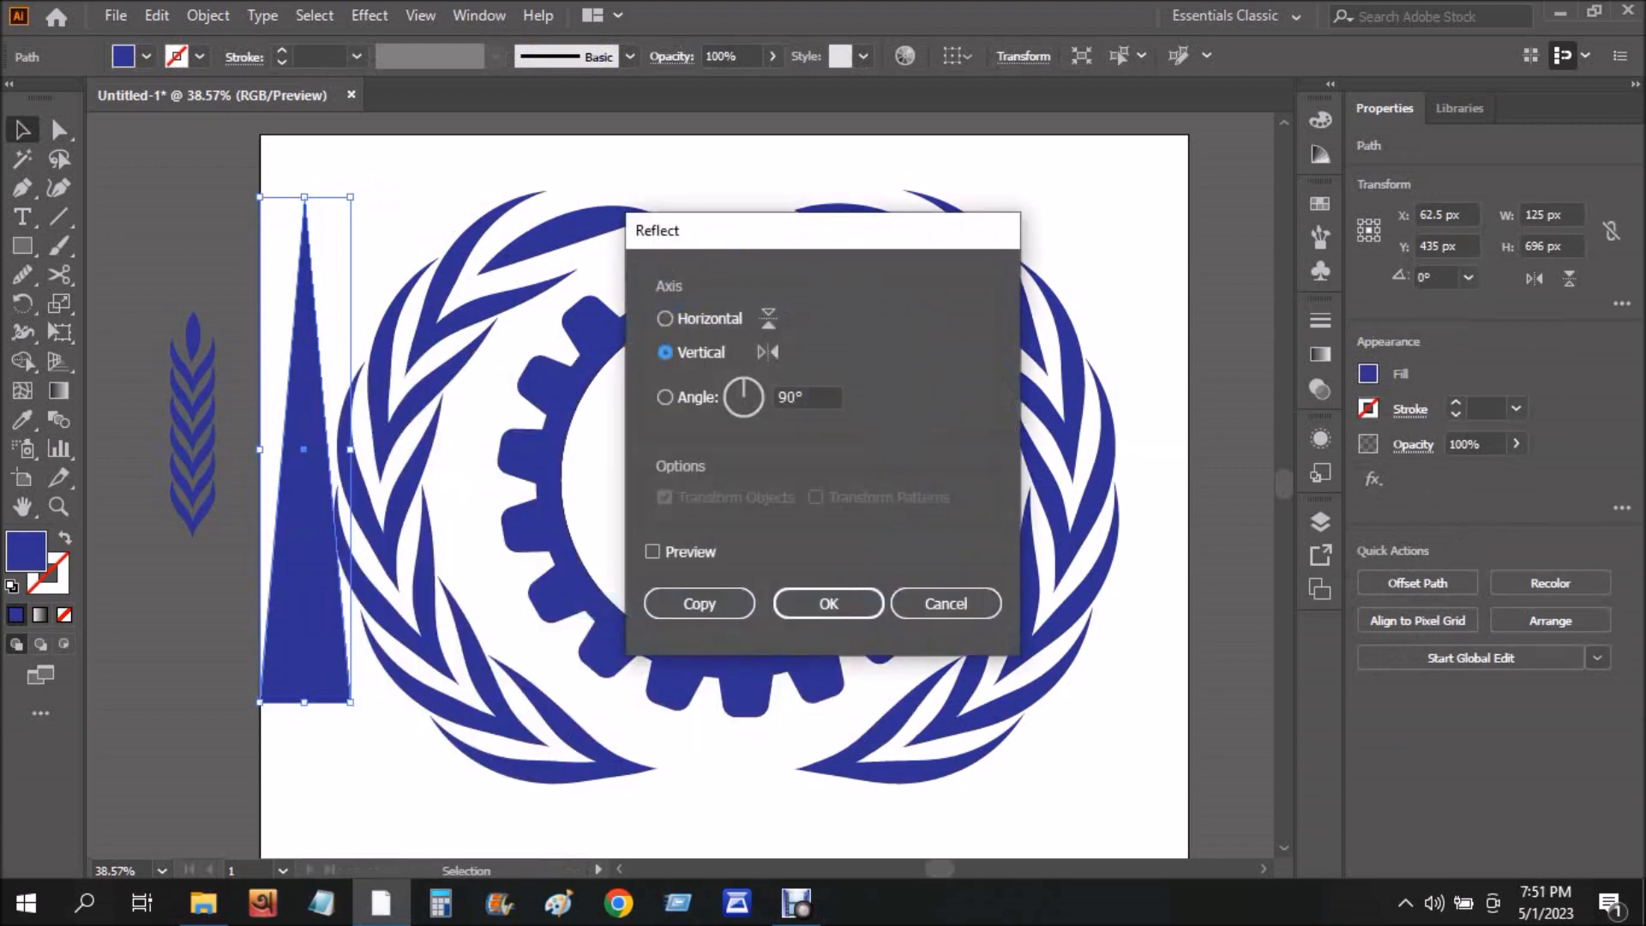
left_click(828, 604)
left_click(472, 523)
scroll(446, 506, "up", 1)
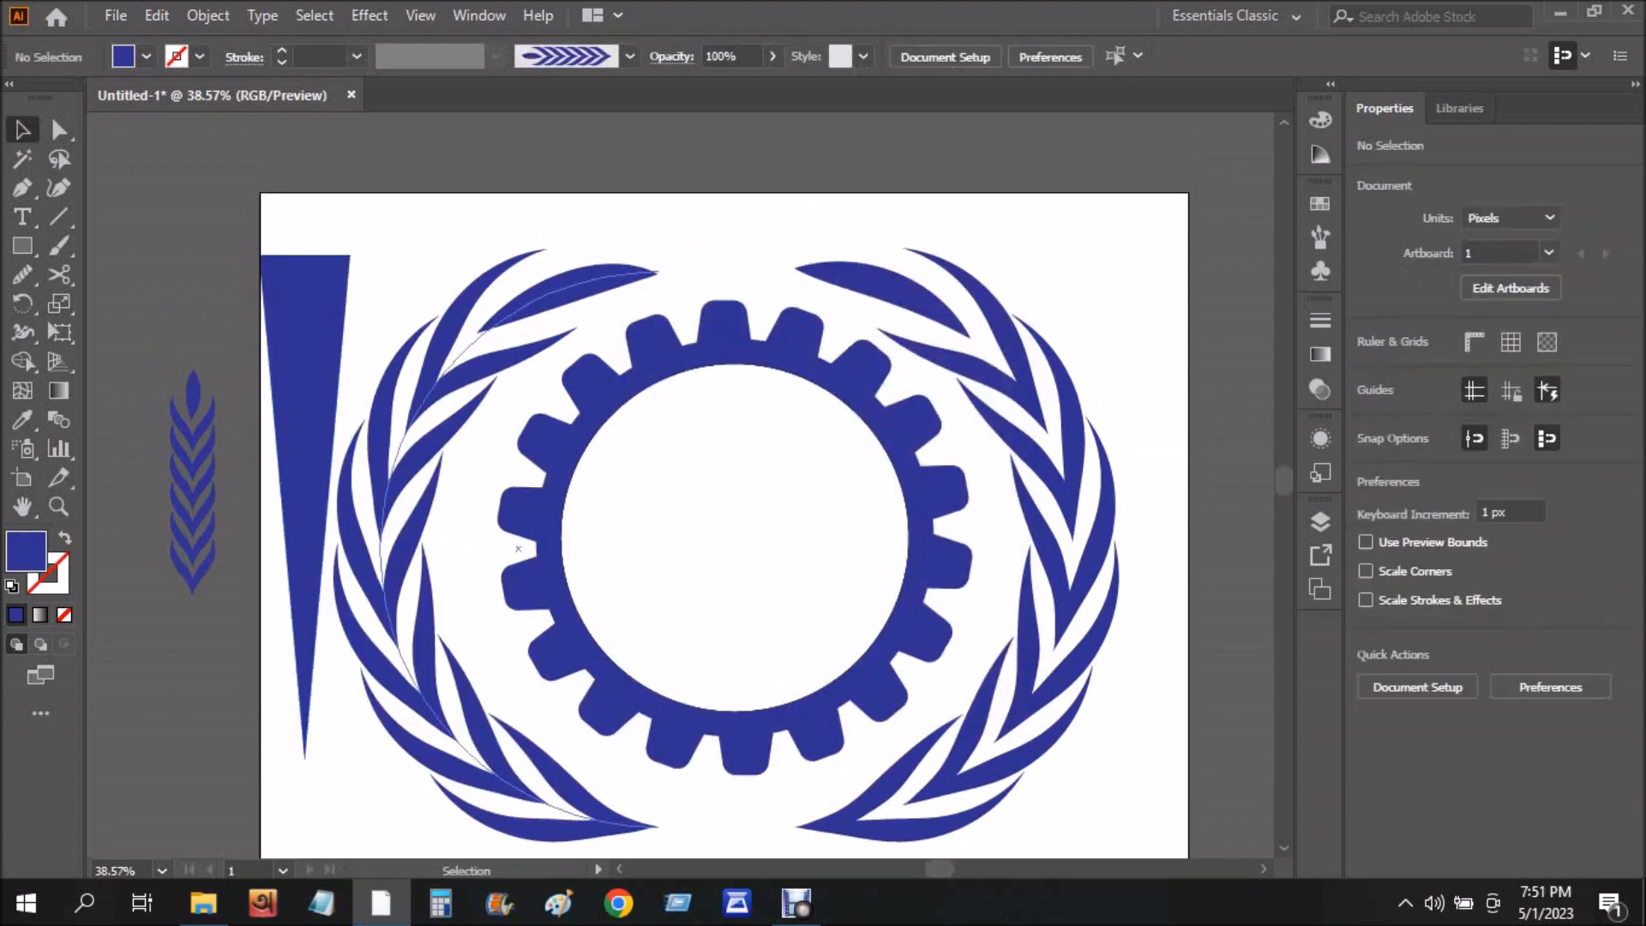
Shrink the triangle to about 75 × 350 px and place it over the gear's upper part with its tip at the gear's centre.
left_click(341, 261)
left_click_drag(350, 255, 333, 474)
left_click_drag(305, 689, 735, 439)
left_click_drag(735, 324, 734, 283)
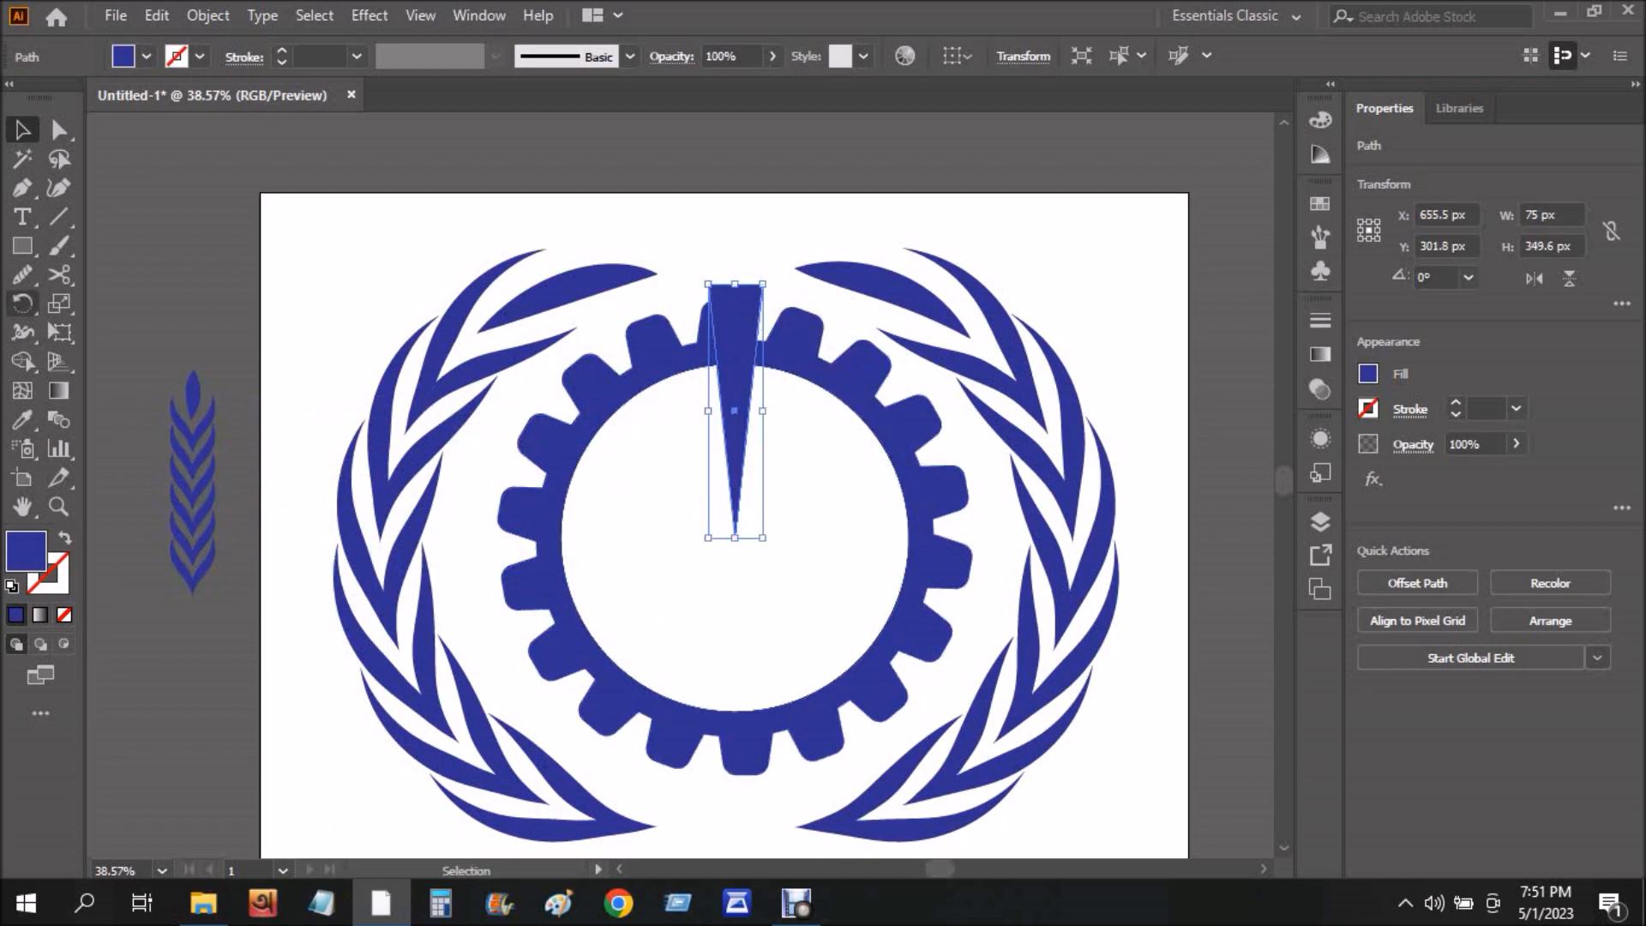
Rotate the triangle about 12.79° counterclockwise around its tip at the gear's centre.
left_click(23, 302)
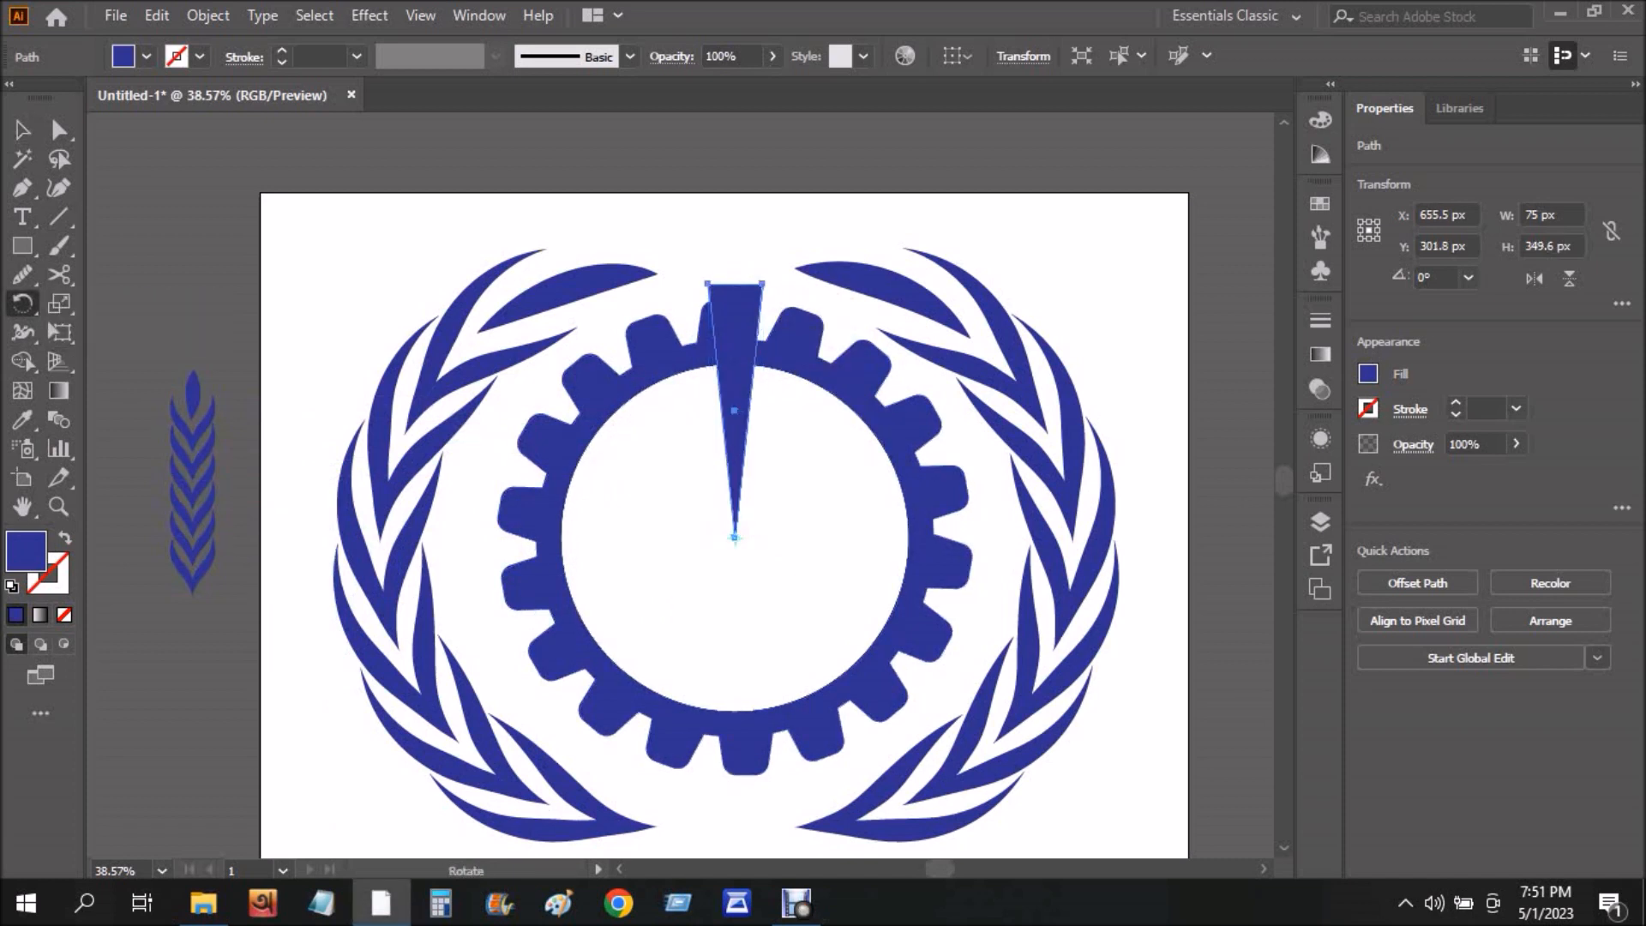
left_click_drag(798, 296, 739, 292)
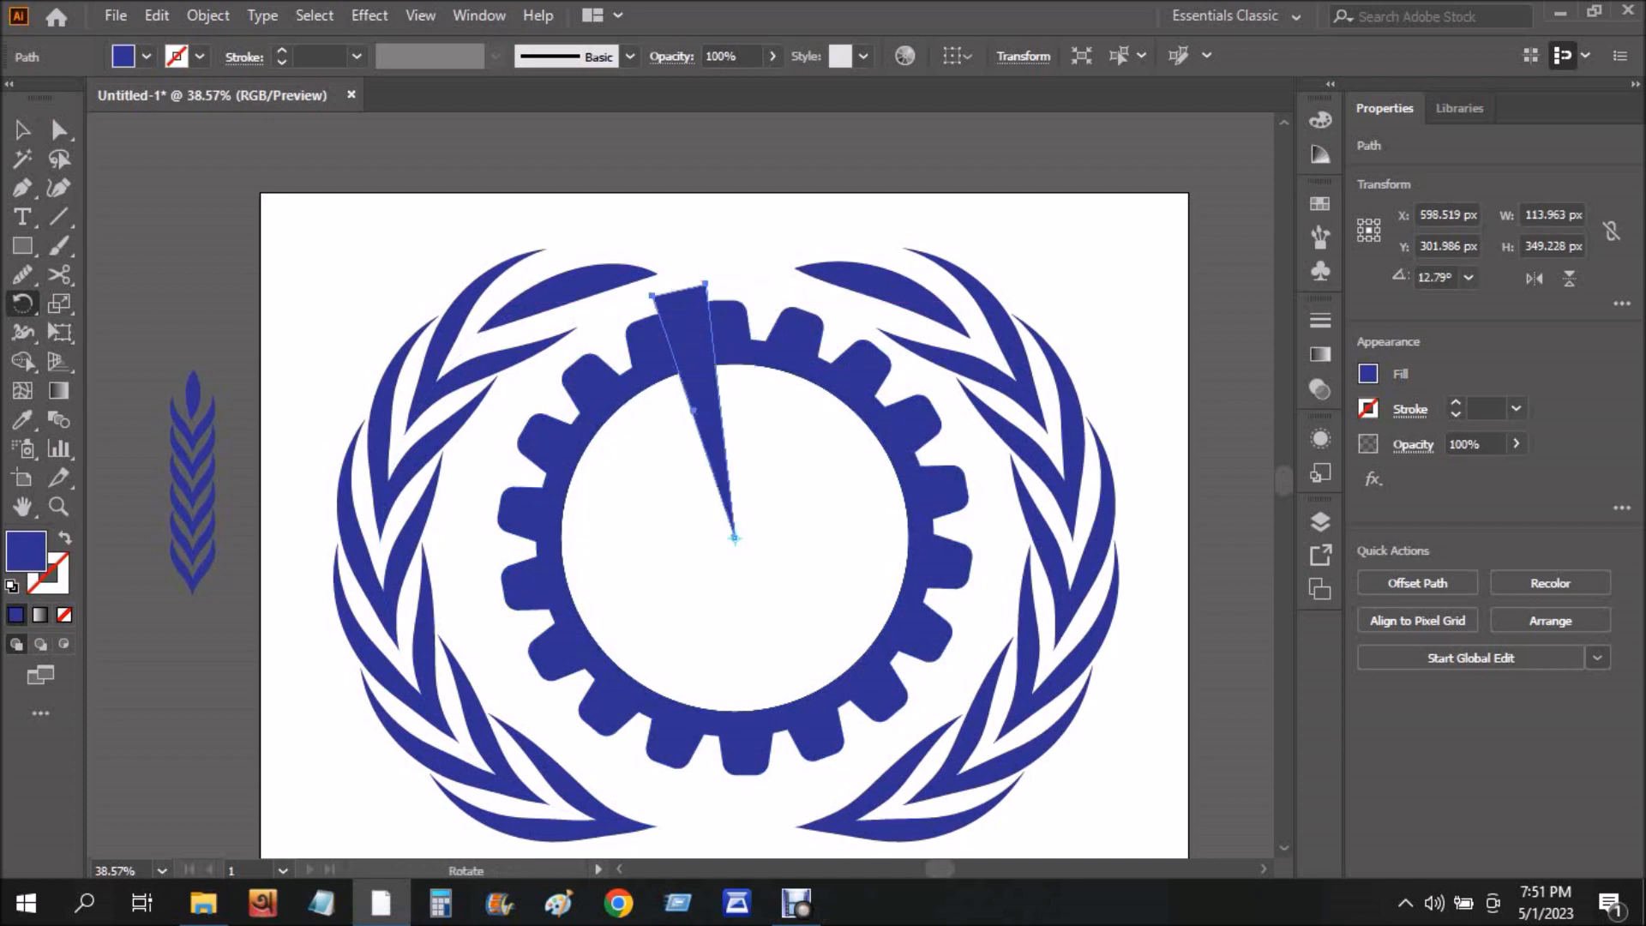
left_click(22, 360)
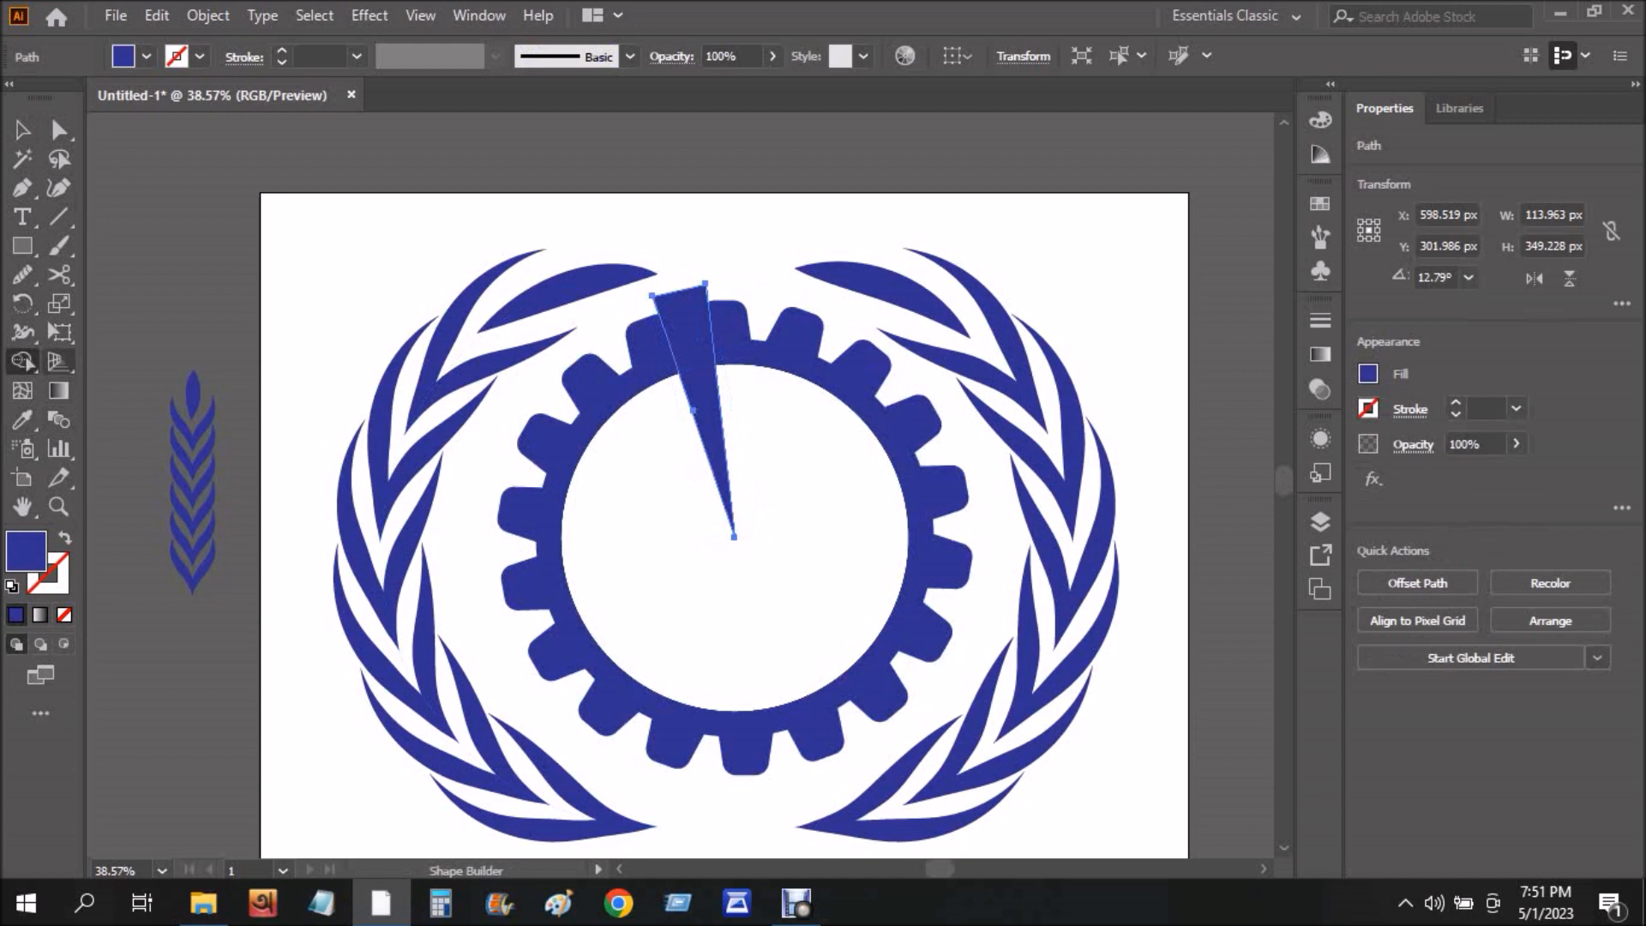
Create two rotated copies of the triangle around the gear's centre at an angle of 360/3 degrees.
left_click(734, 537, "alt")
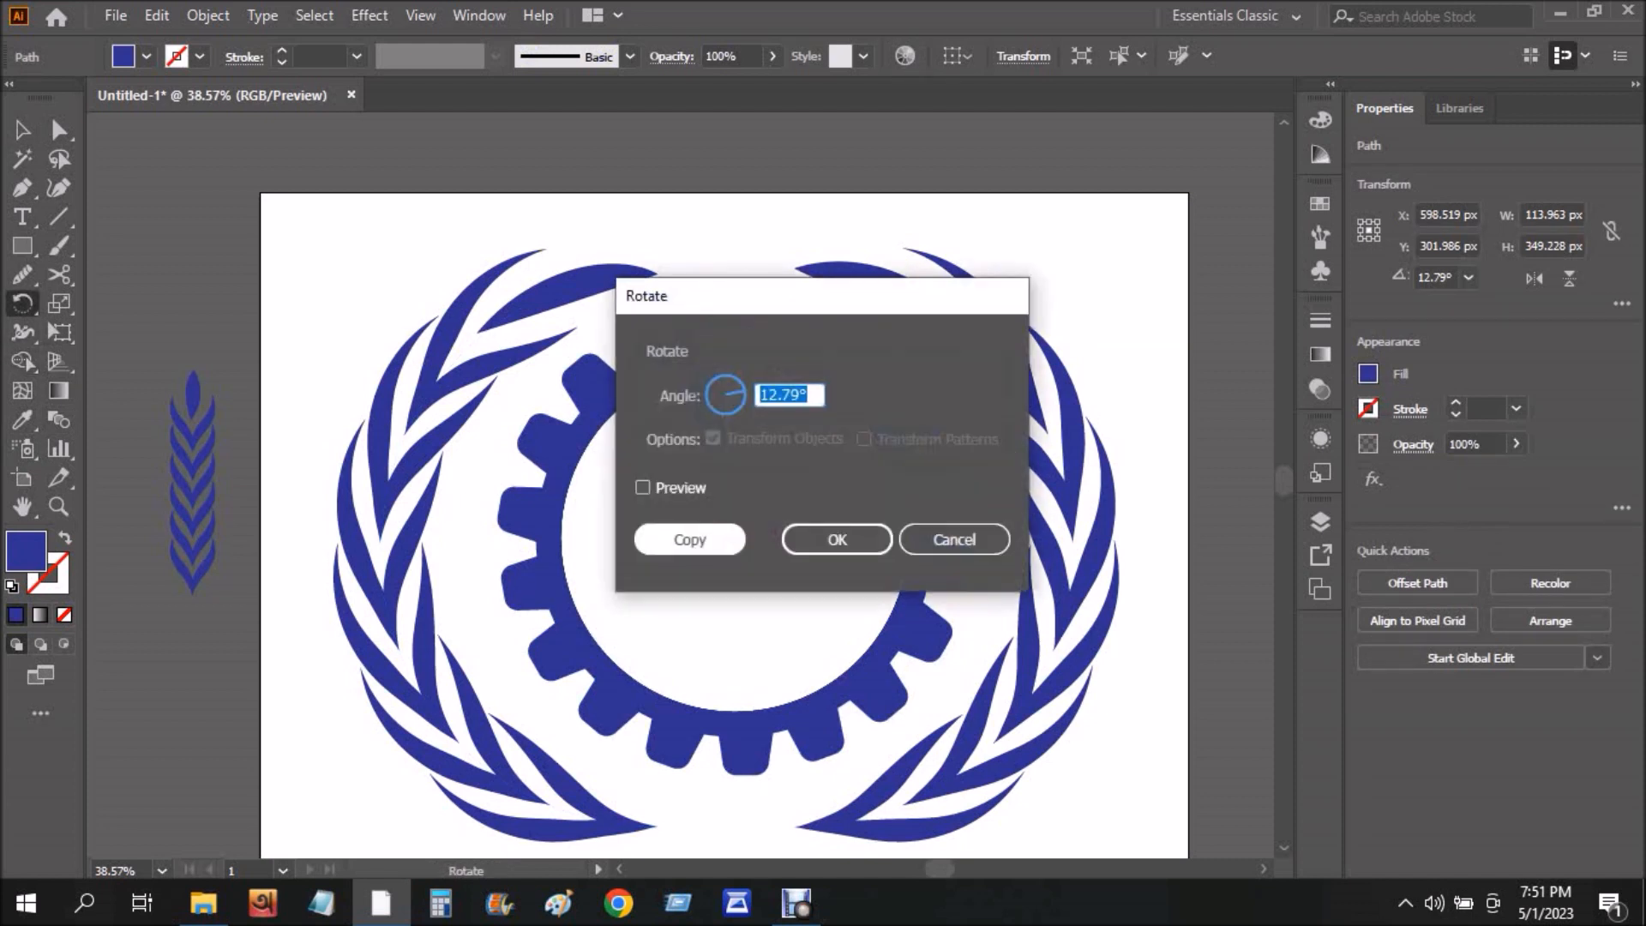
type("360/3")
left_click(690, 539)
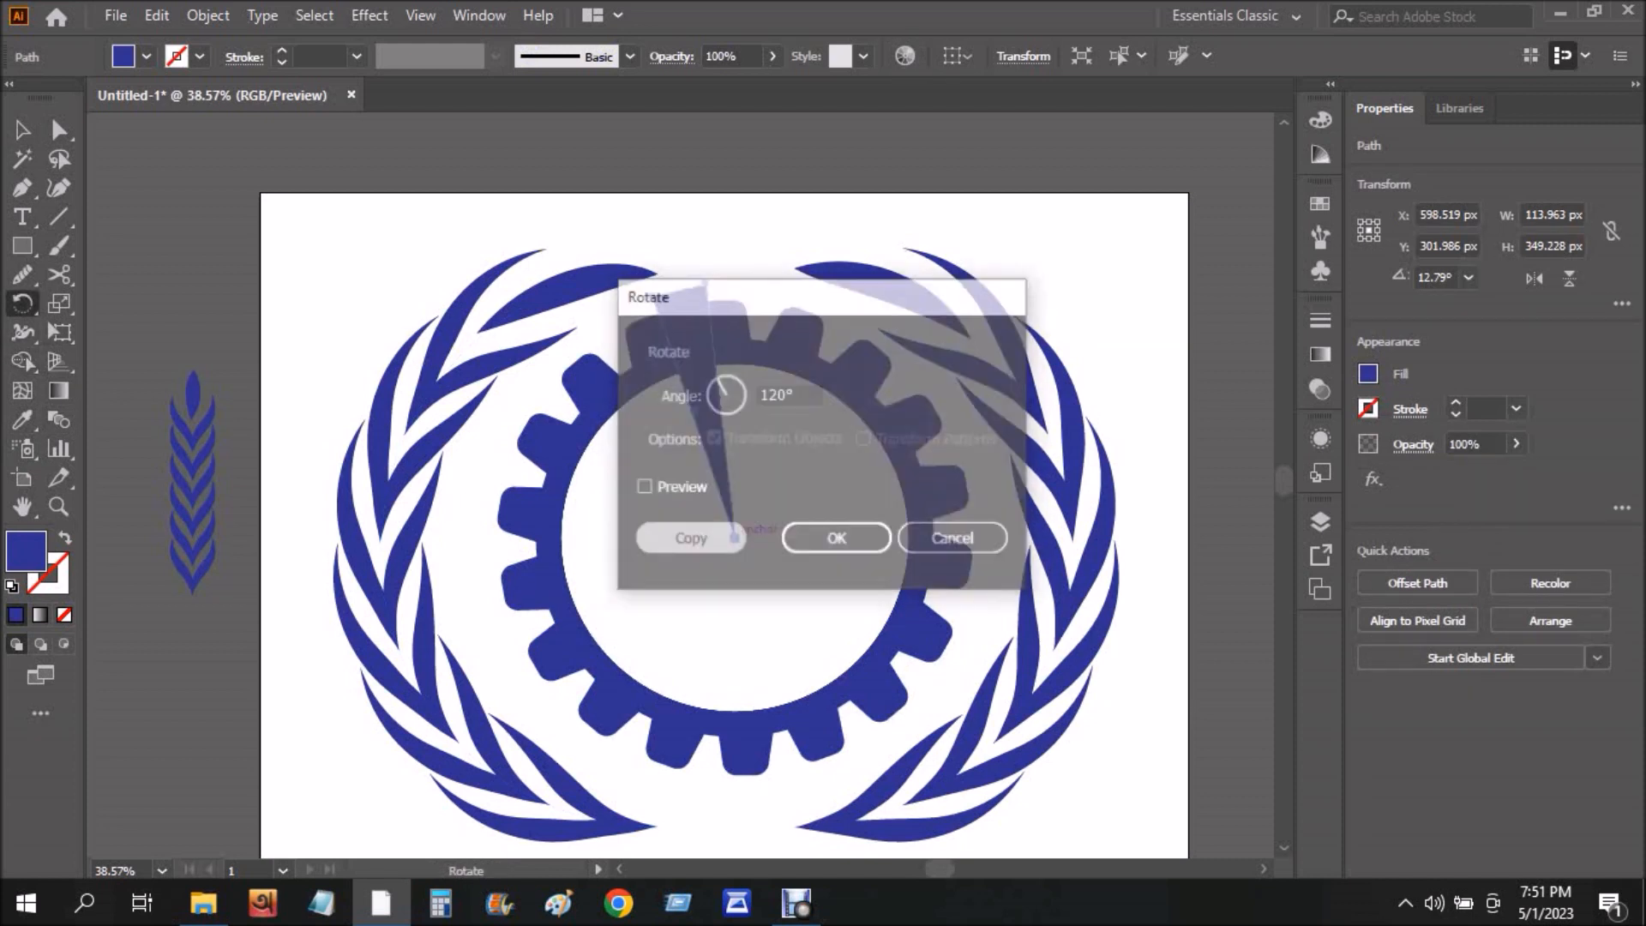
key("ctrl+d")
Select all the artwork and remove the three triangles and the gear areas beneath them with the Shape Builder tool.
left_click(315, 15)
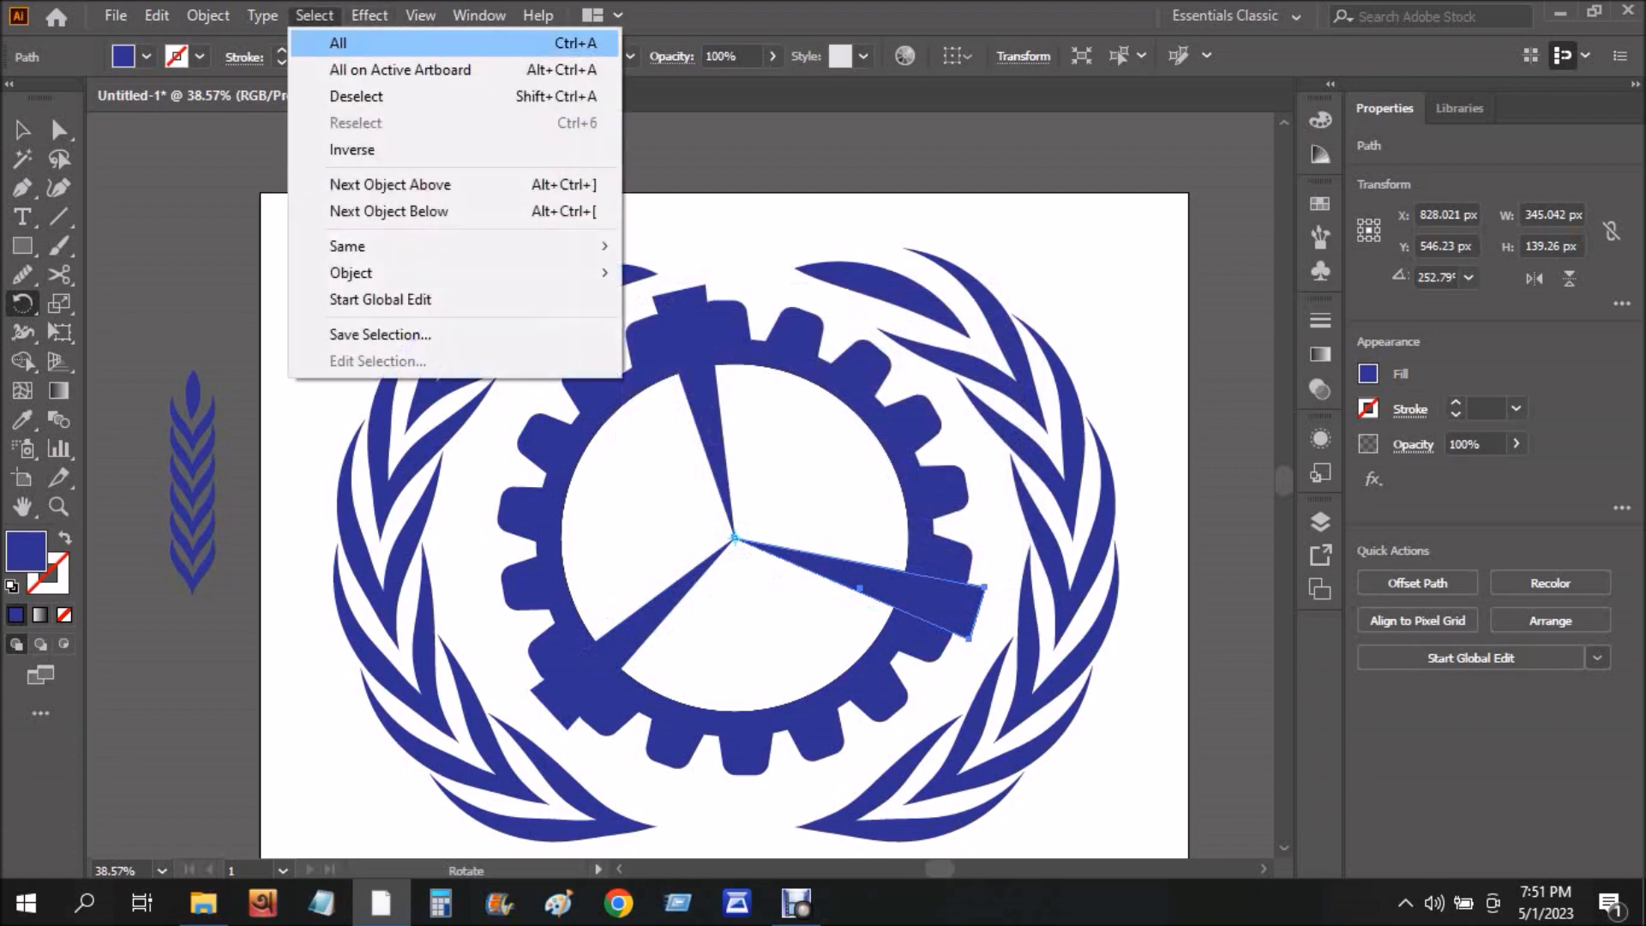
left_click(331, 43)
left_click(23, 360)
left_click_drag(542, 707, 652, 625)
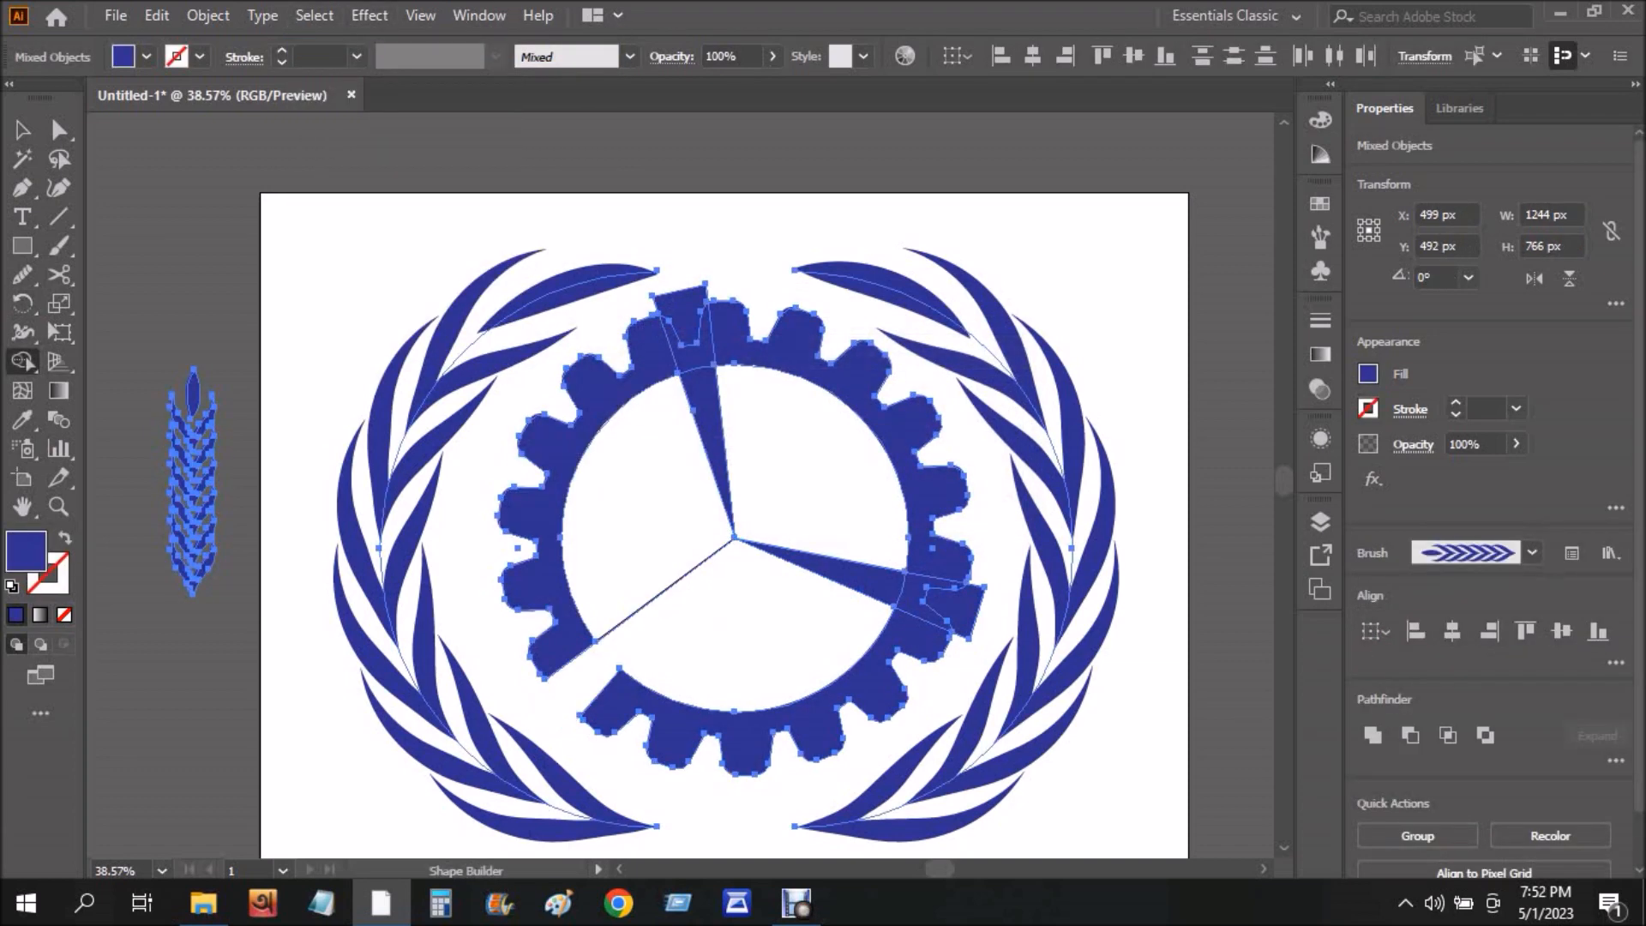
left_click_drag(678, 275, 735, 553)
left_click(806, 480, "alt")
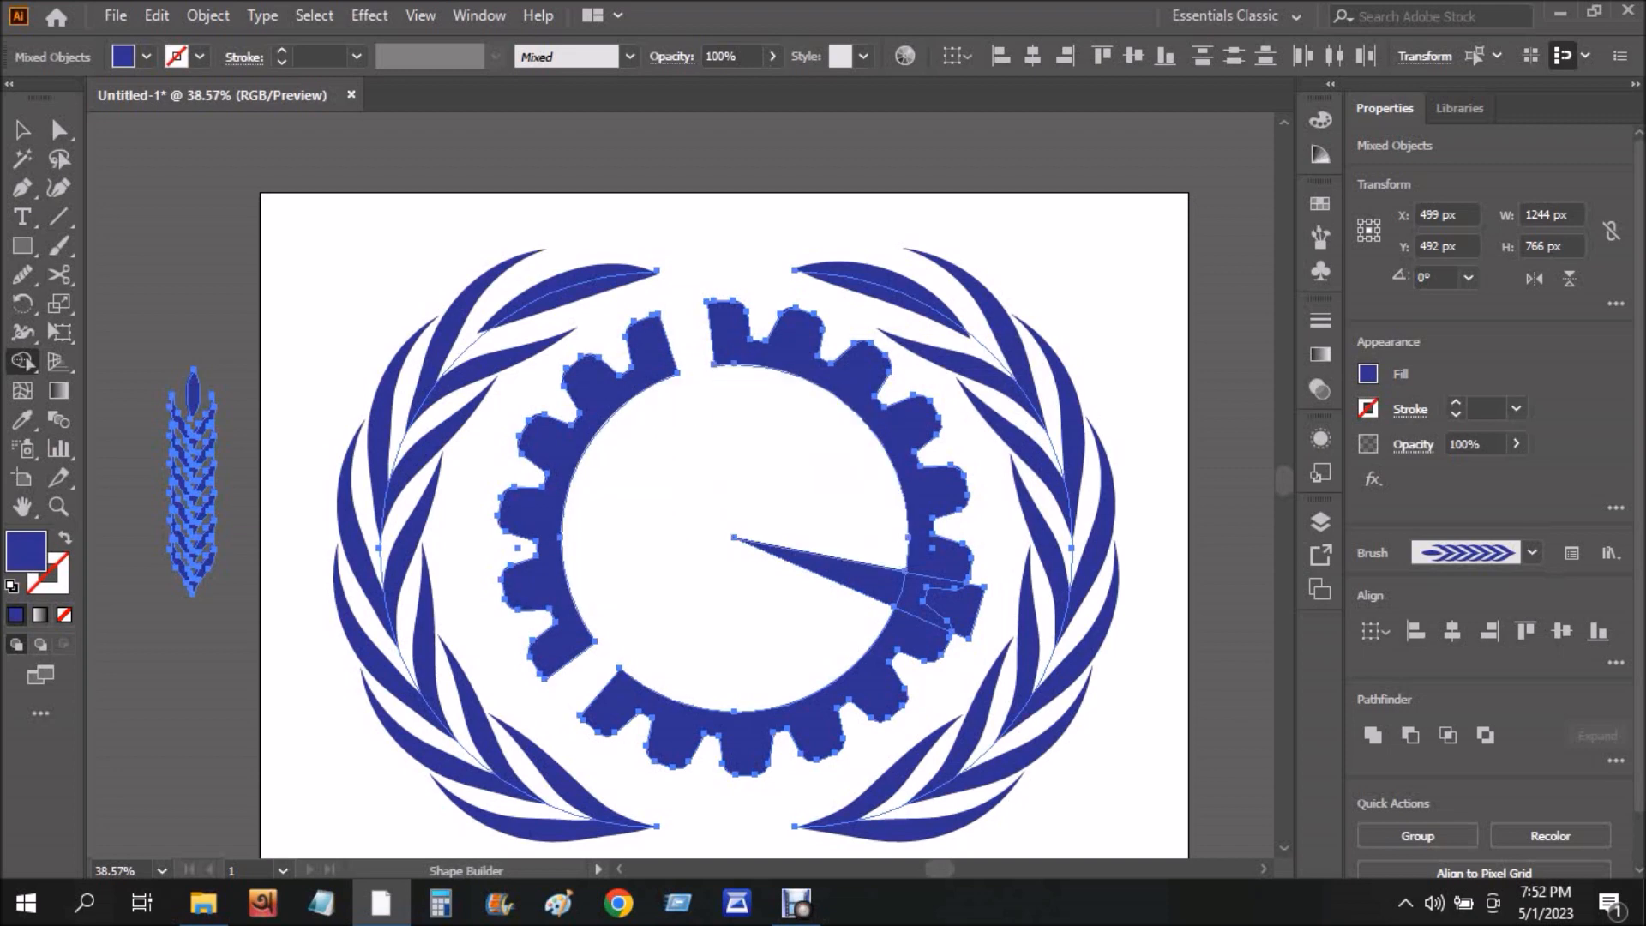
left_click_drag(990, 627, 736, 549)
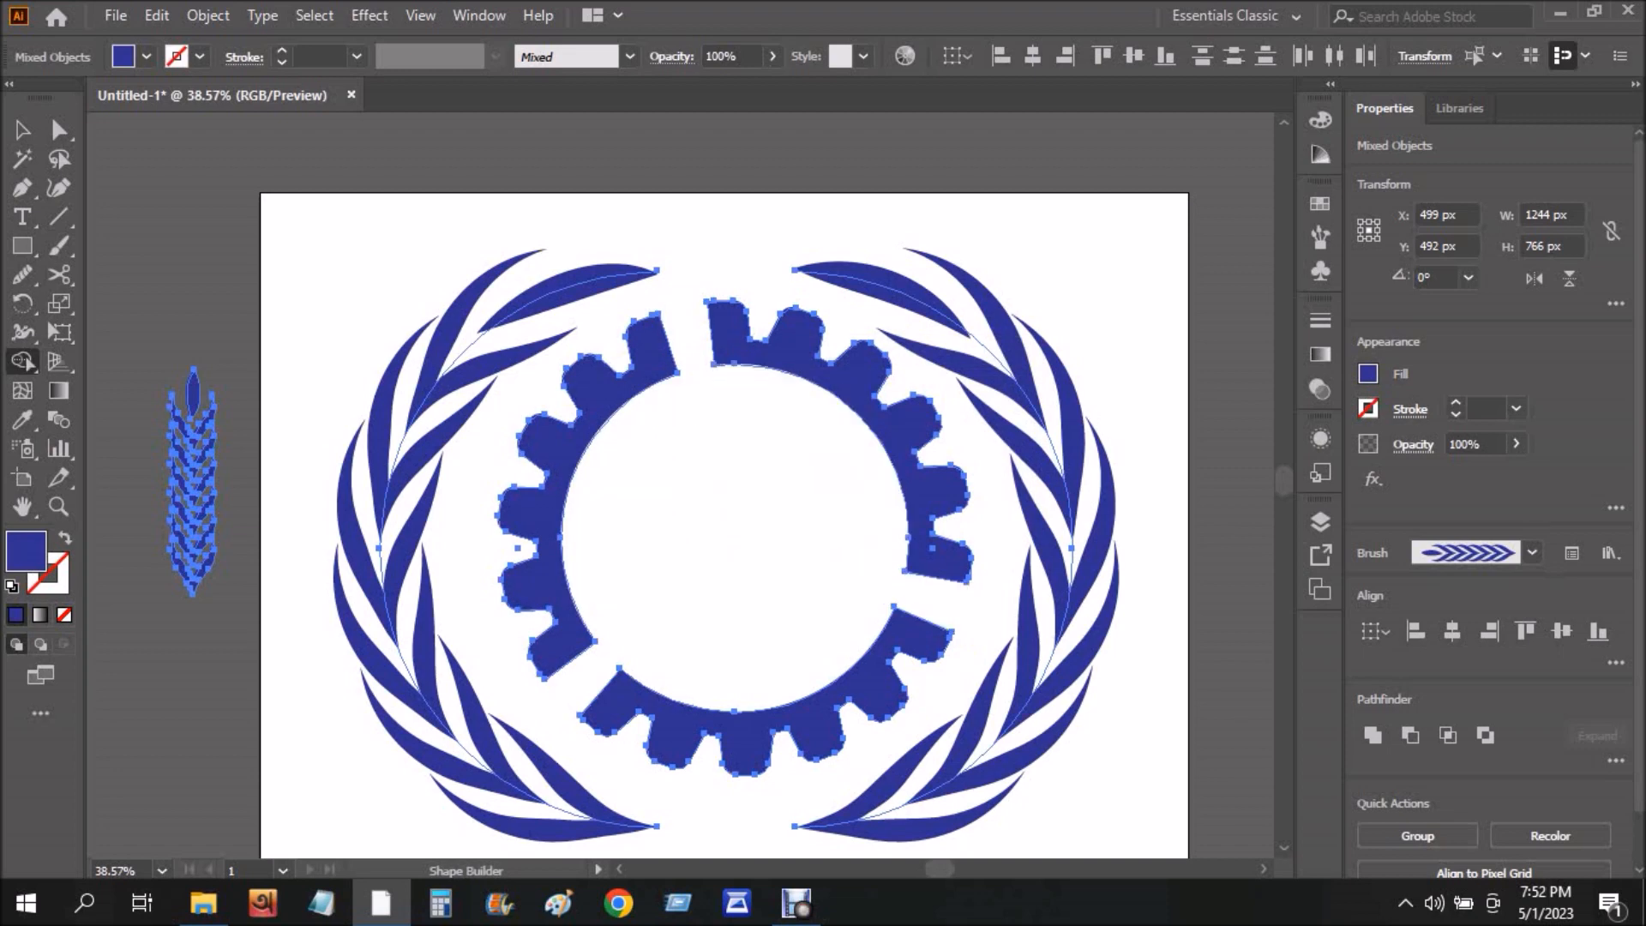
left_click(23, 131)
left_click(201, 231)
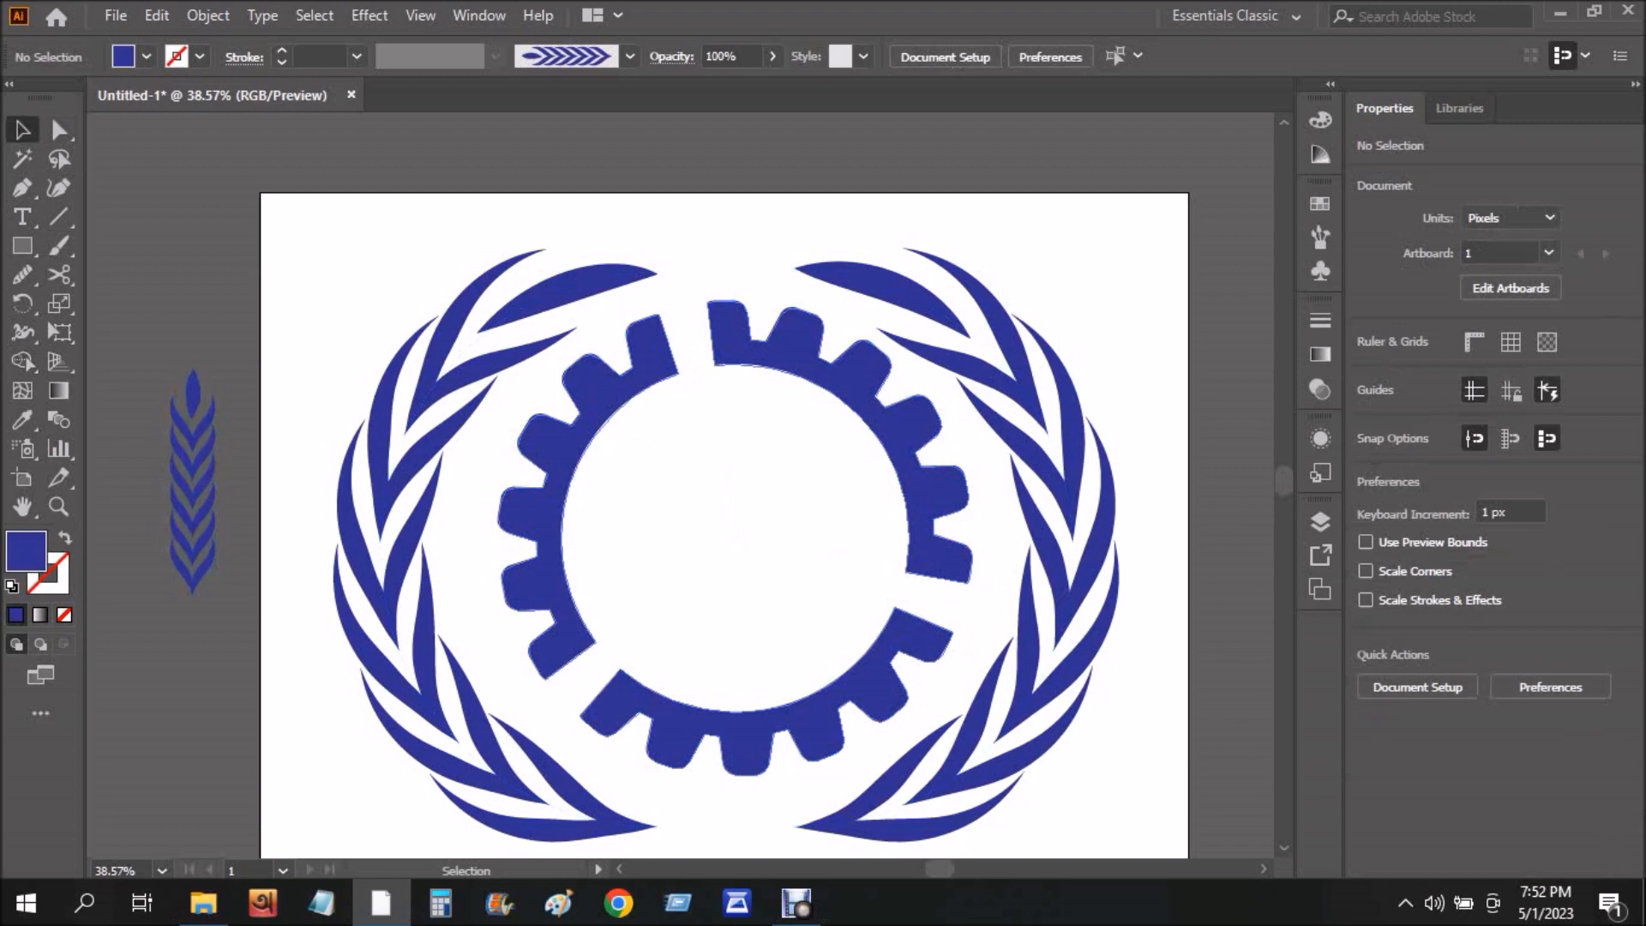
Rotate the segmented gear to about 346.55° so one gap sits at the top centre.
left_click(549, 515)
left_click_drag(982, 293, 997, 371)
left_click(986, 429)
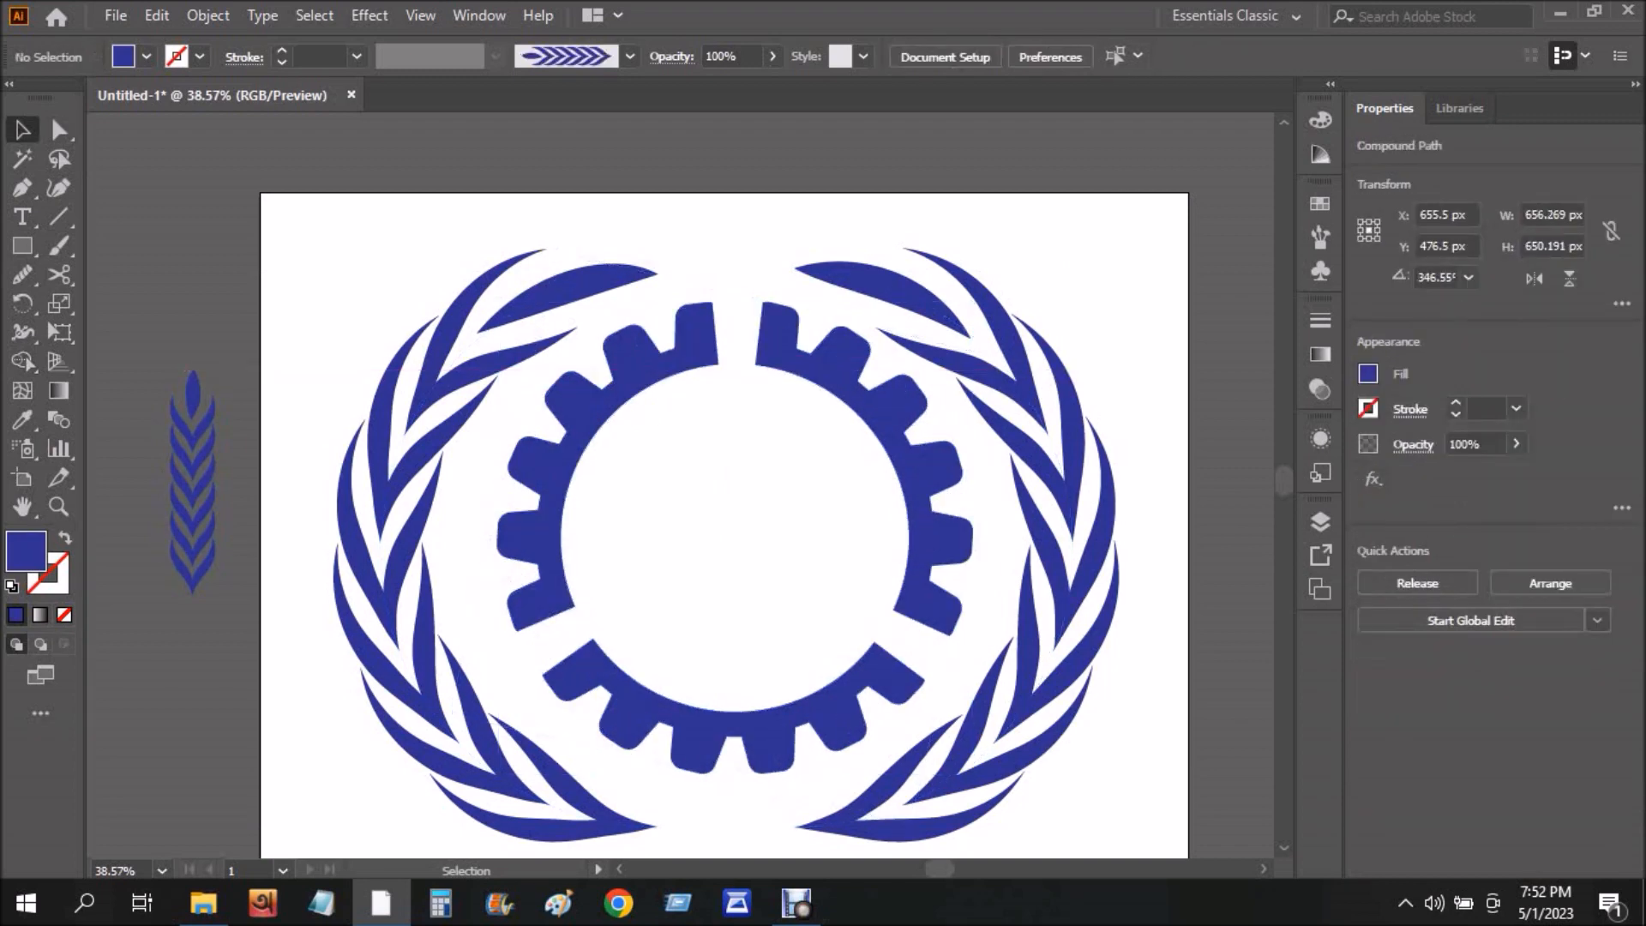
Select both wreath branches and nudge them up about 20 px relative to the gear.
scroll(837, 618, "down", 4)
scroll(838, 617, "up", 2)
left_click(635, 213)
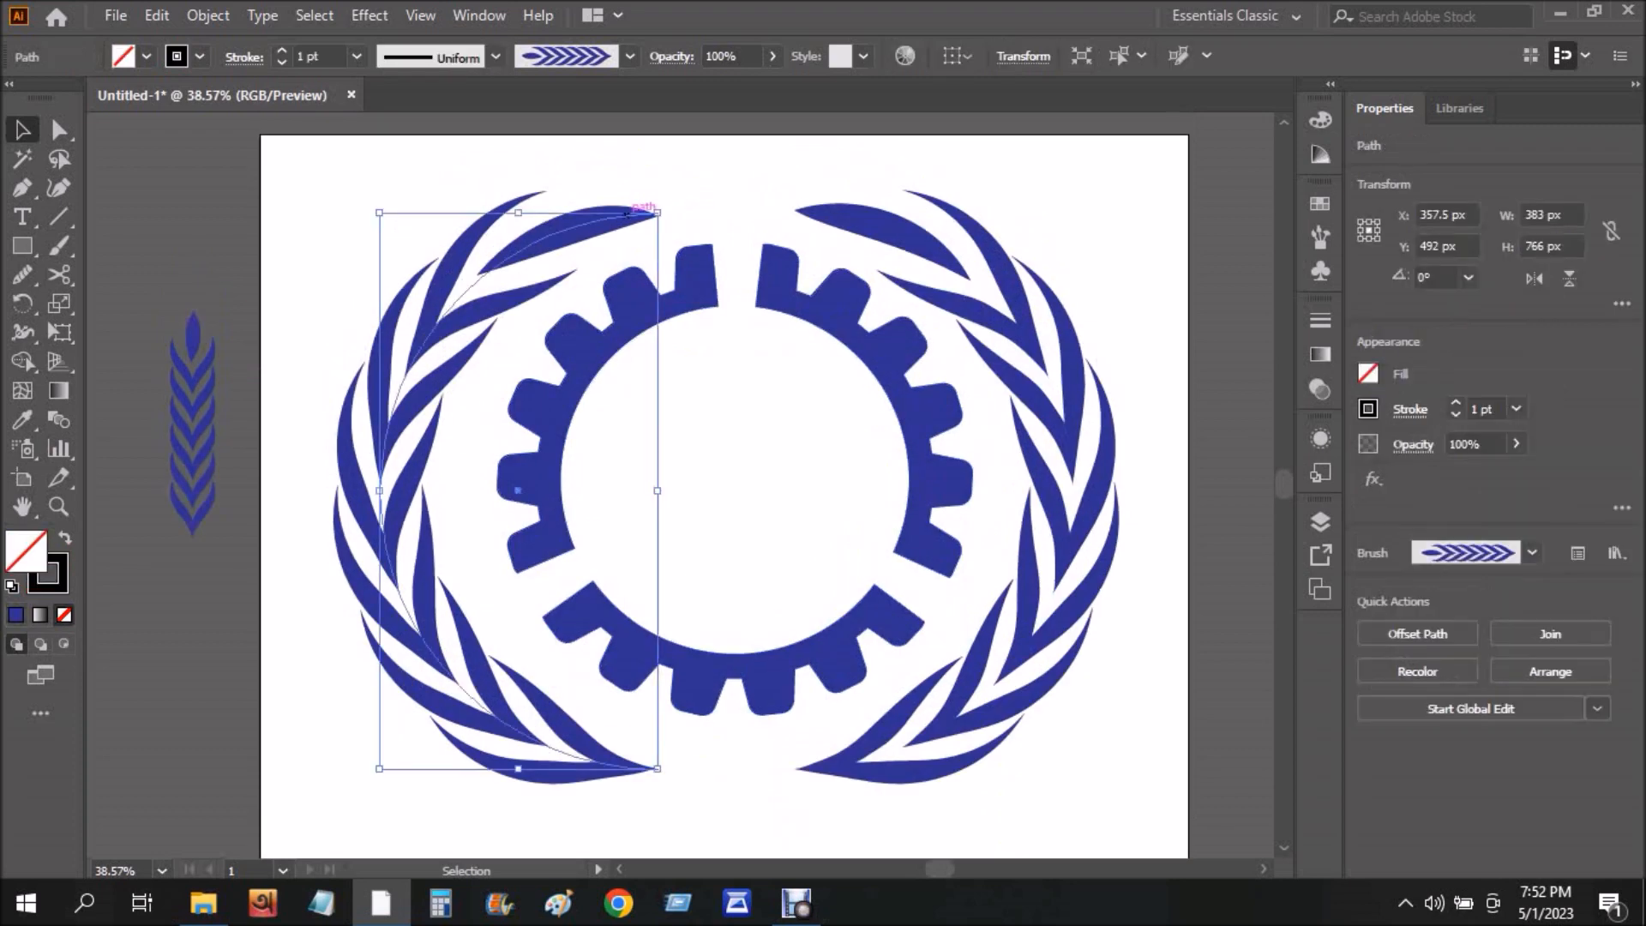
left_click(831, 211, "shift")
key("Up")
key("Up")
key("Up")
key("Up")
key("Up")
key("Up")
key("Up")
key("Up")
key("Up")
key("Up")
key("Up")
key("Up")
key("Up")
key("Up")
key("Up")
key("Up")
key("Up")
key("Up")
key("Up")
key("Up")
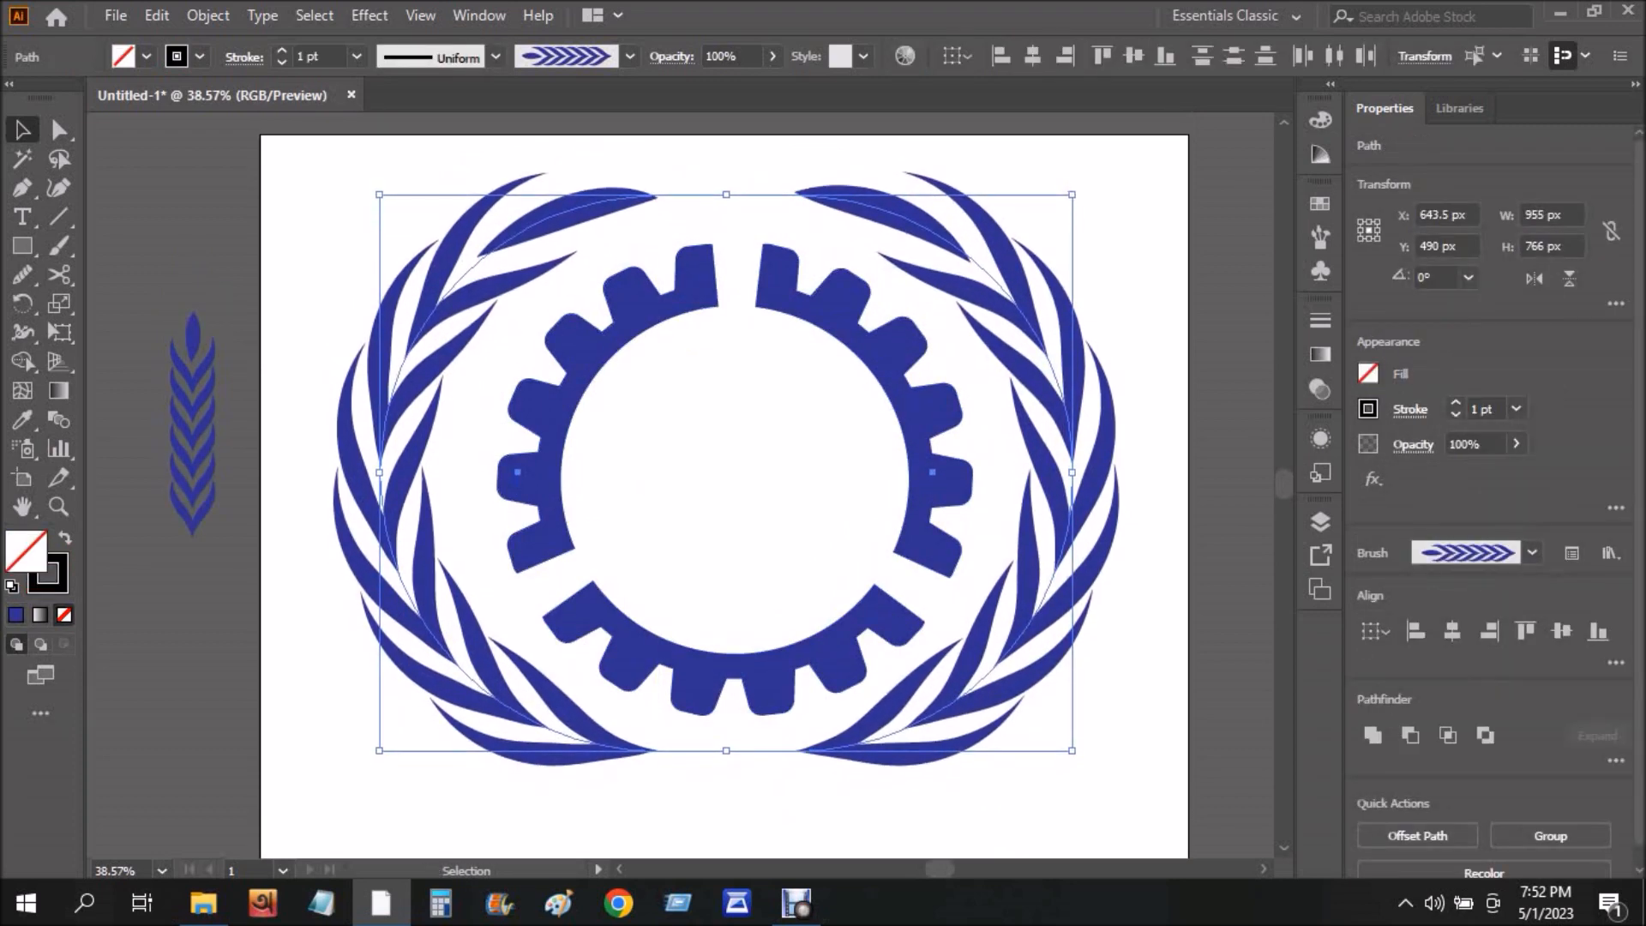
key("ctrl+shift+a")
Draw a closed, curved stem shape about 534 × 103 px below the wreath with the Pen tool.
scroll(724, 481, "down", 5)
key("p")
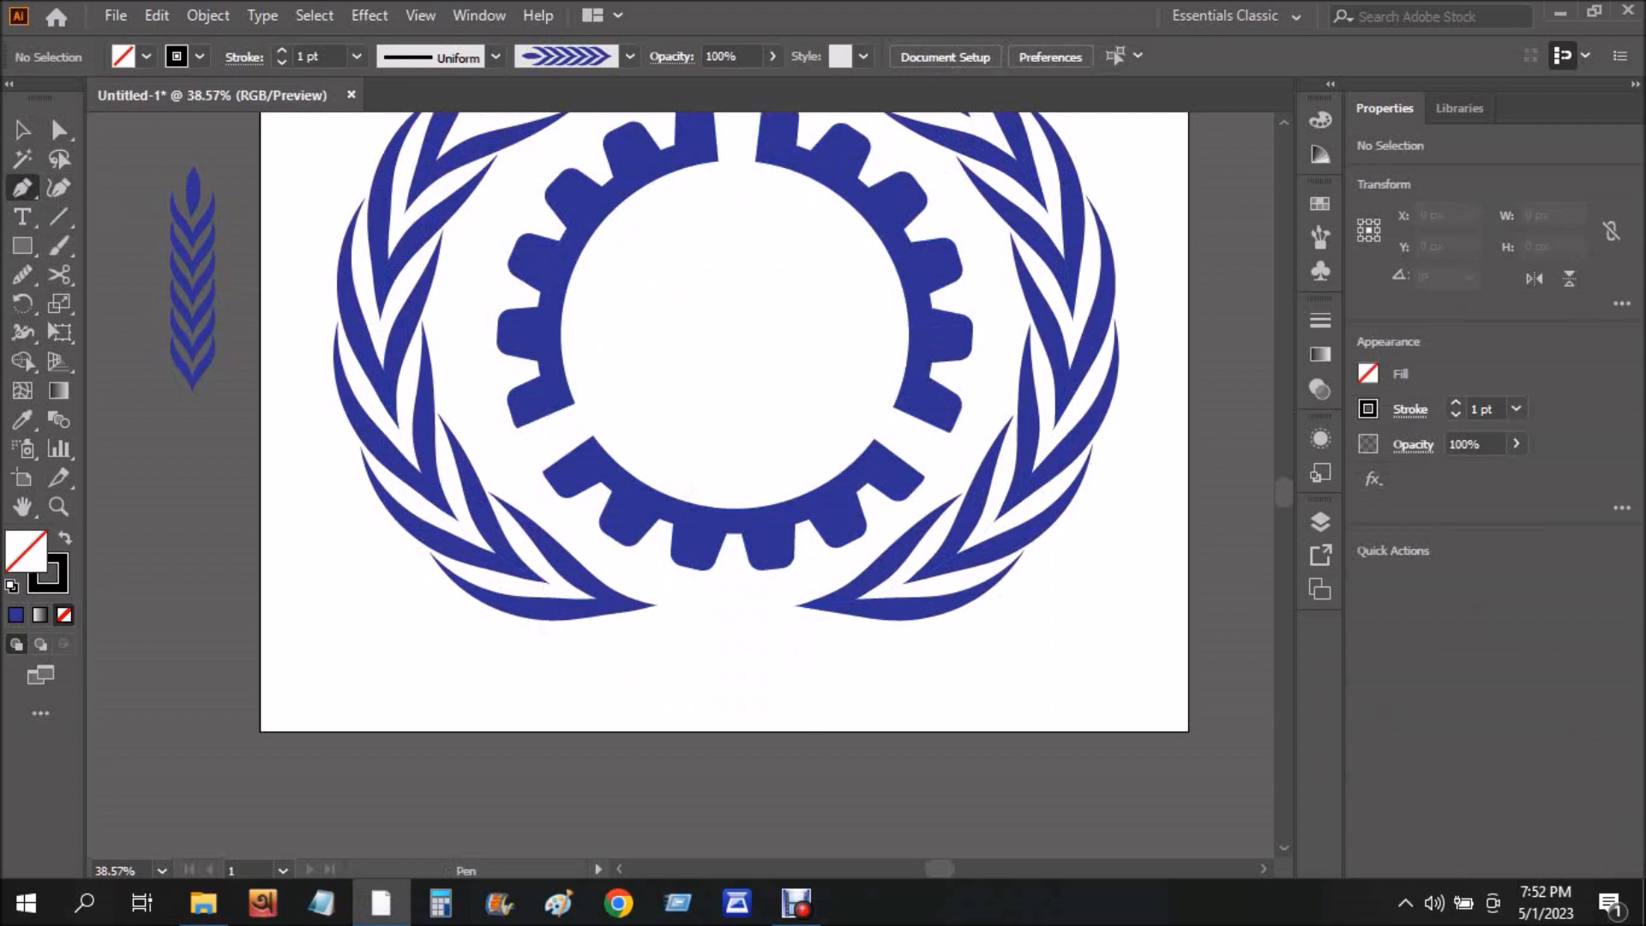
left_click(537, 632)
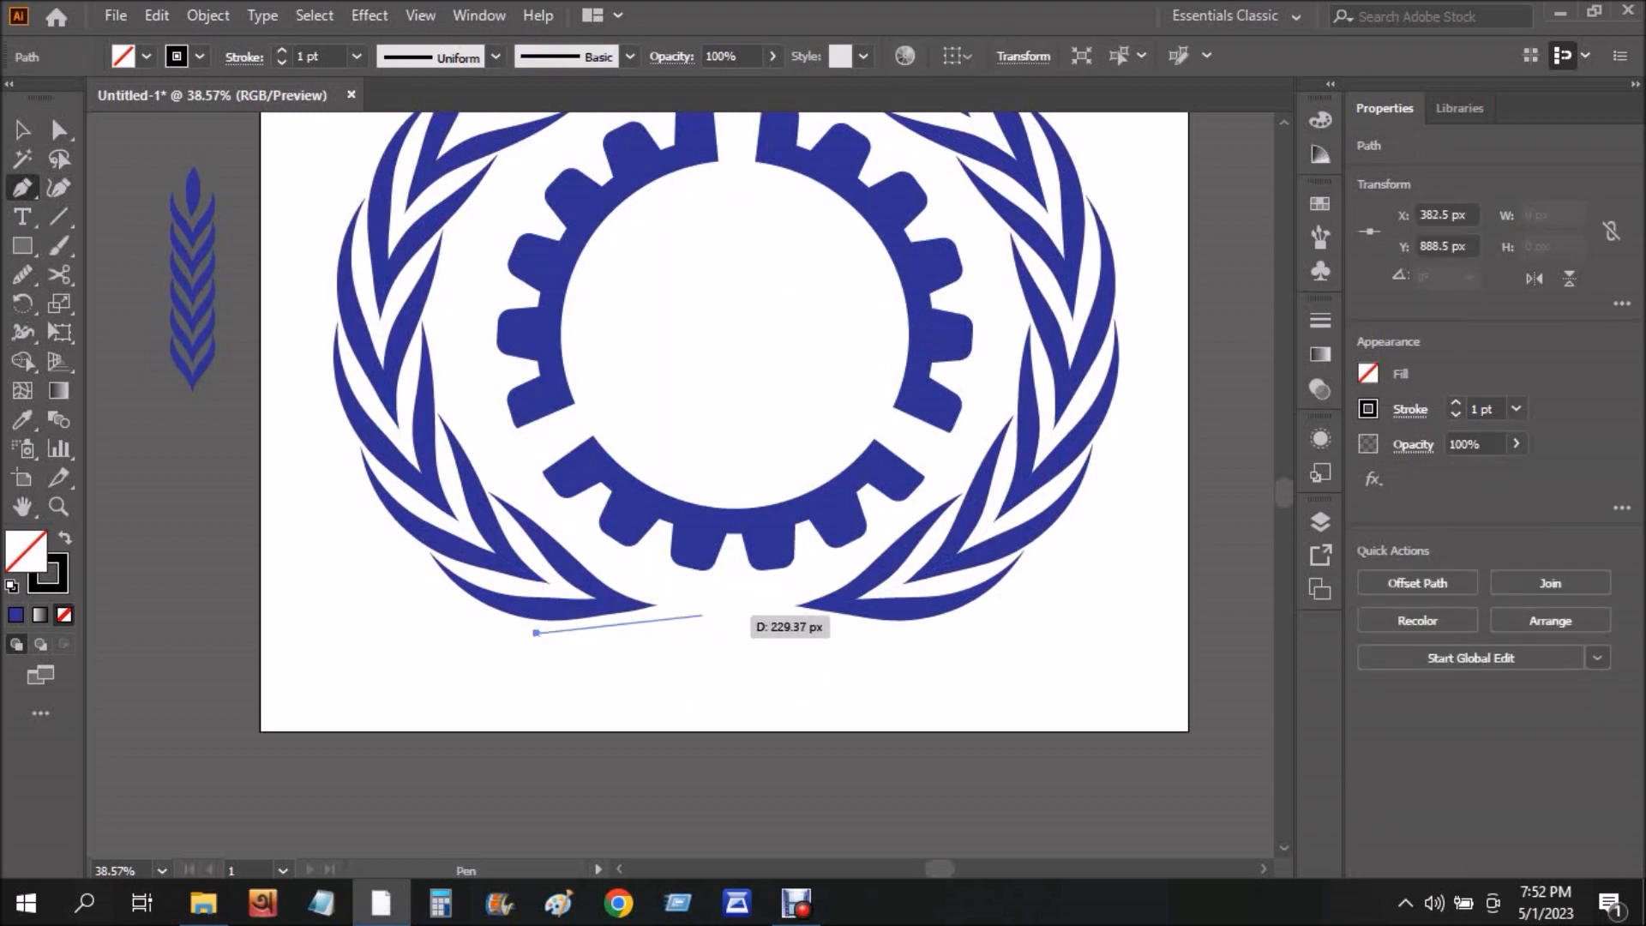
left_click_drag(717, 620, 751, 611)
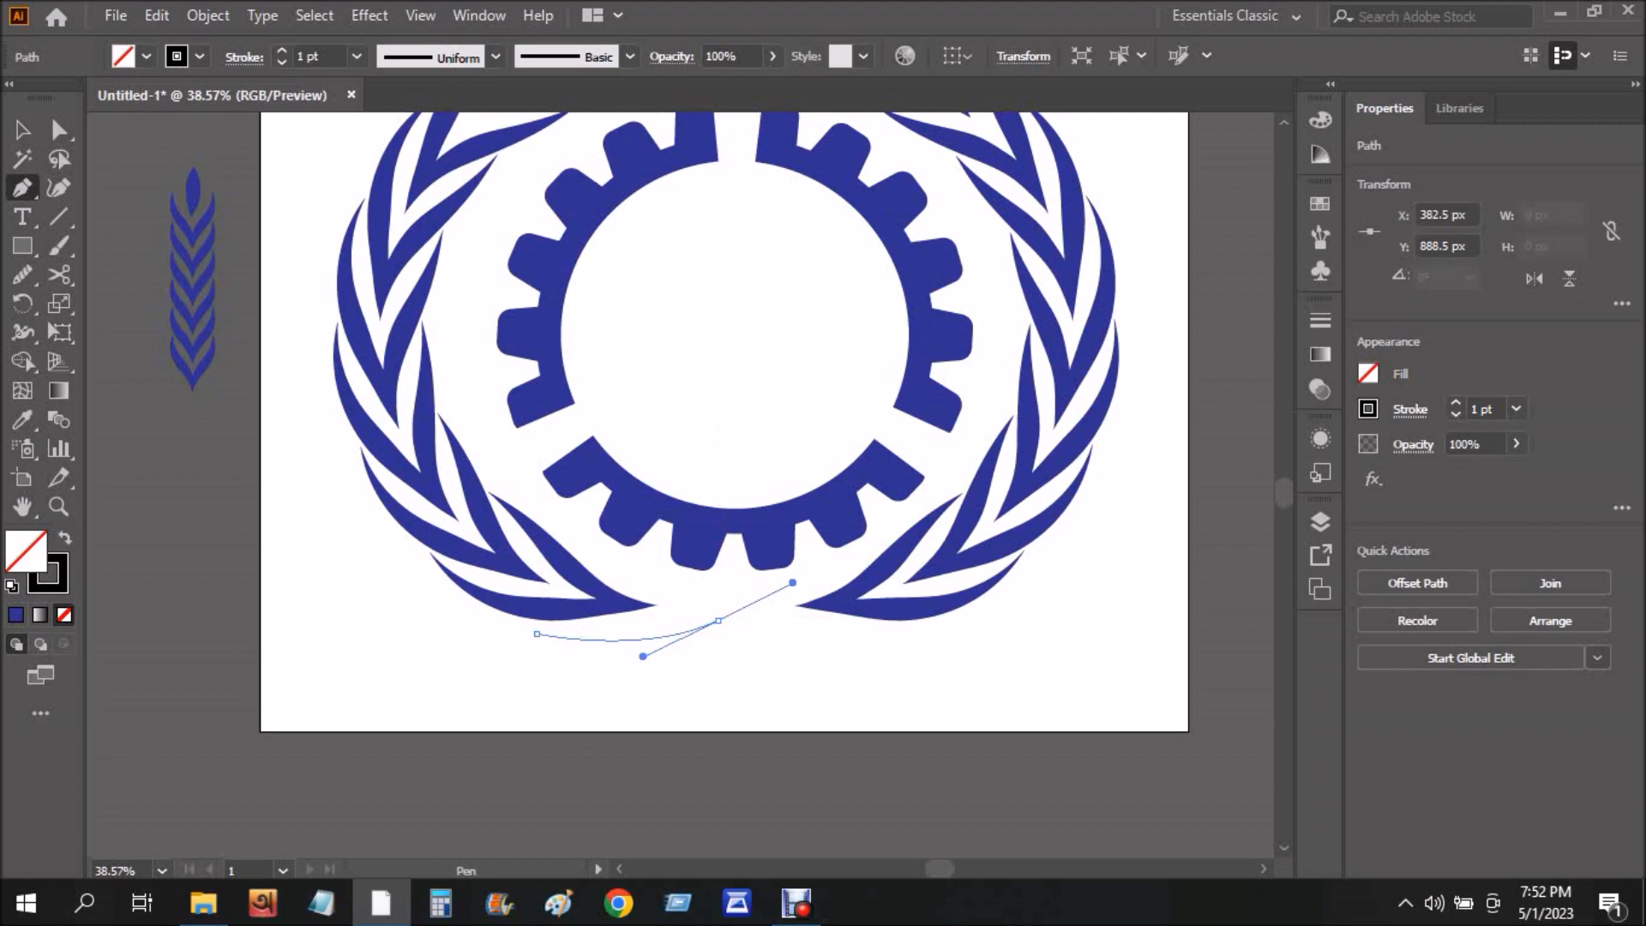
left_click(925, 687)
left_click(908, 687)
left_click_drag(763, 624, 742, 633)
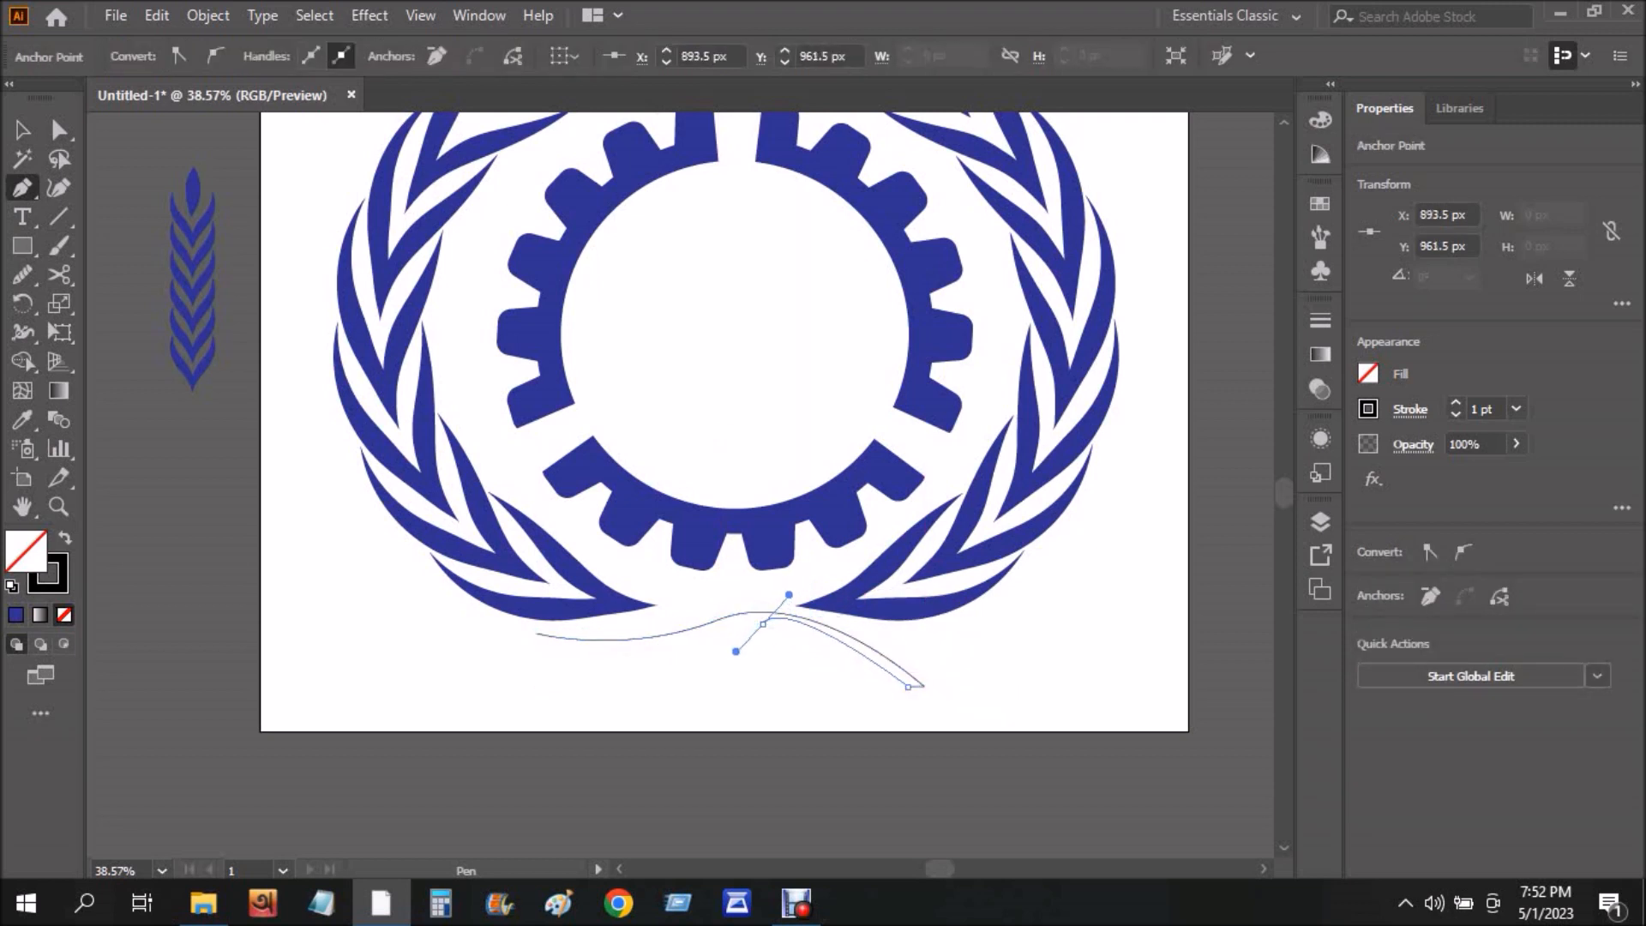
left_click(539, 638)
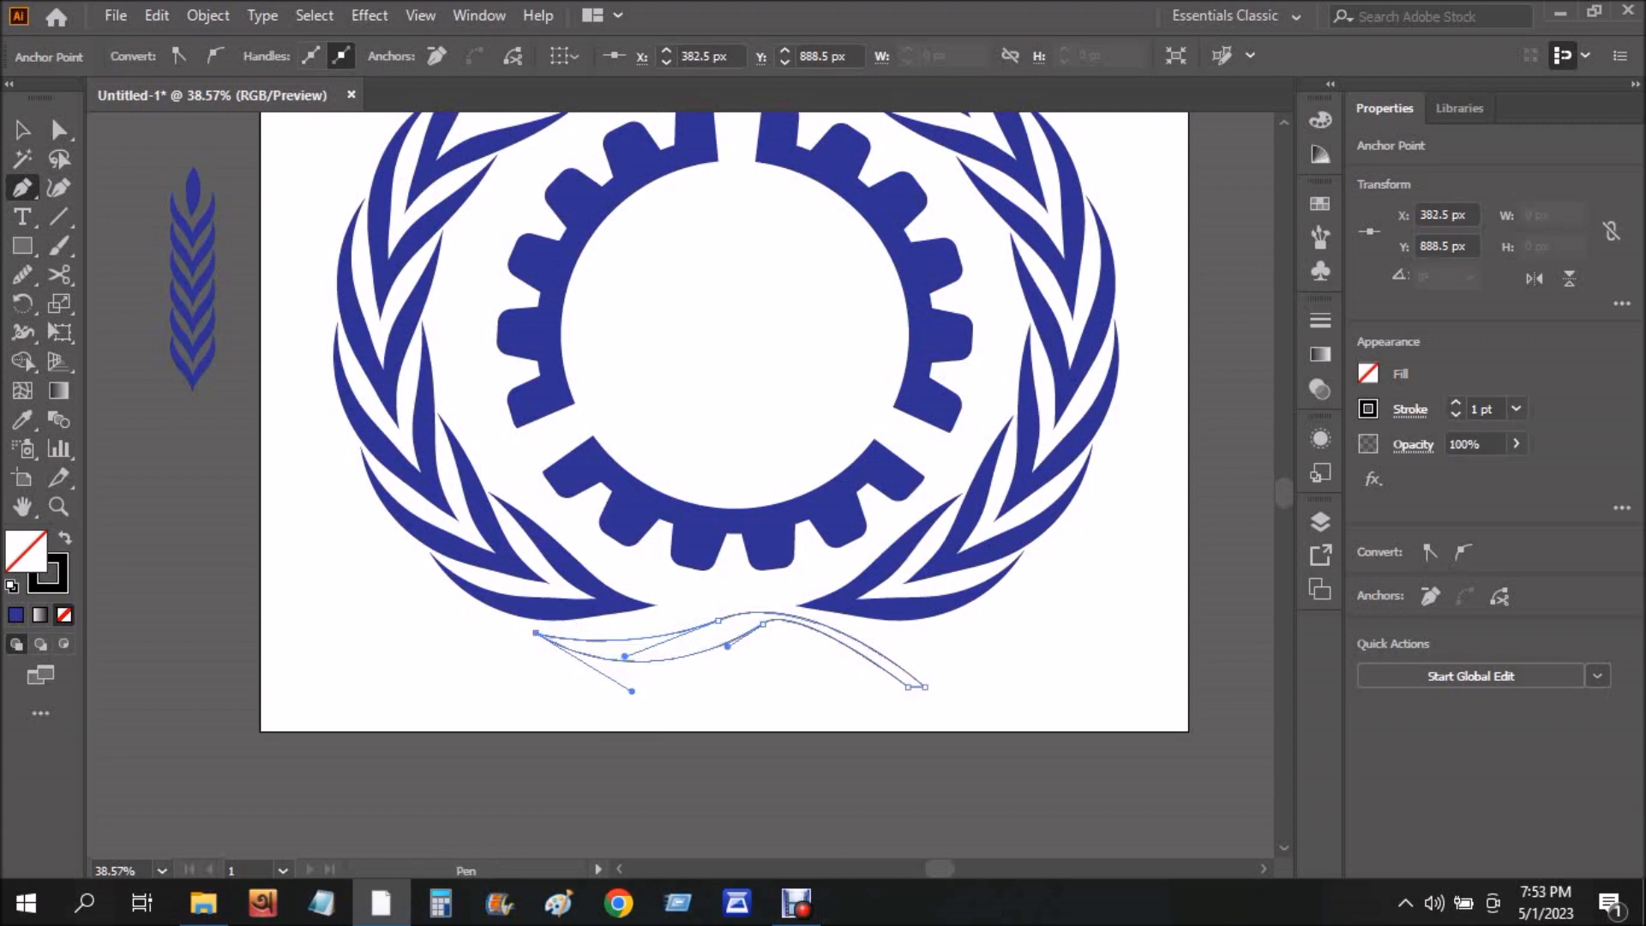
key("v")
left_click(831, 712)
Give the stem shape the wheat ear's dark blue fill without a stroke using the Eyedropper.
left_click(889, 661)
left_click(146, 57)
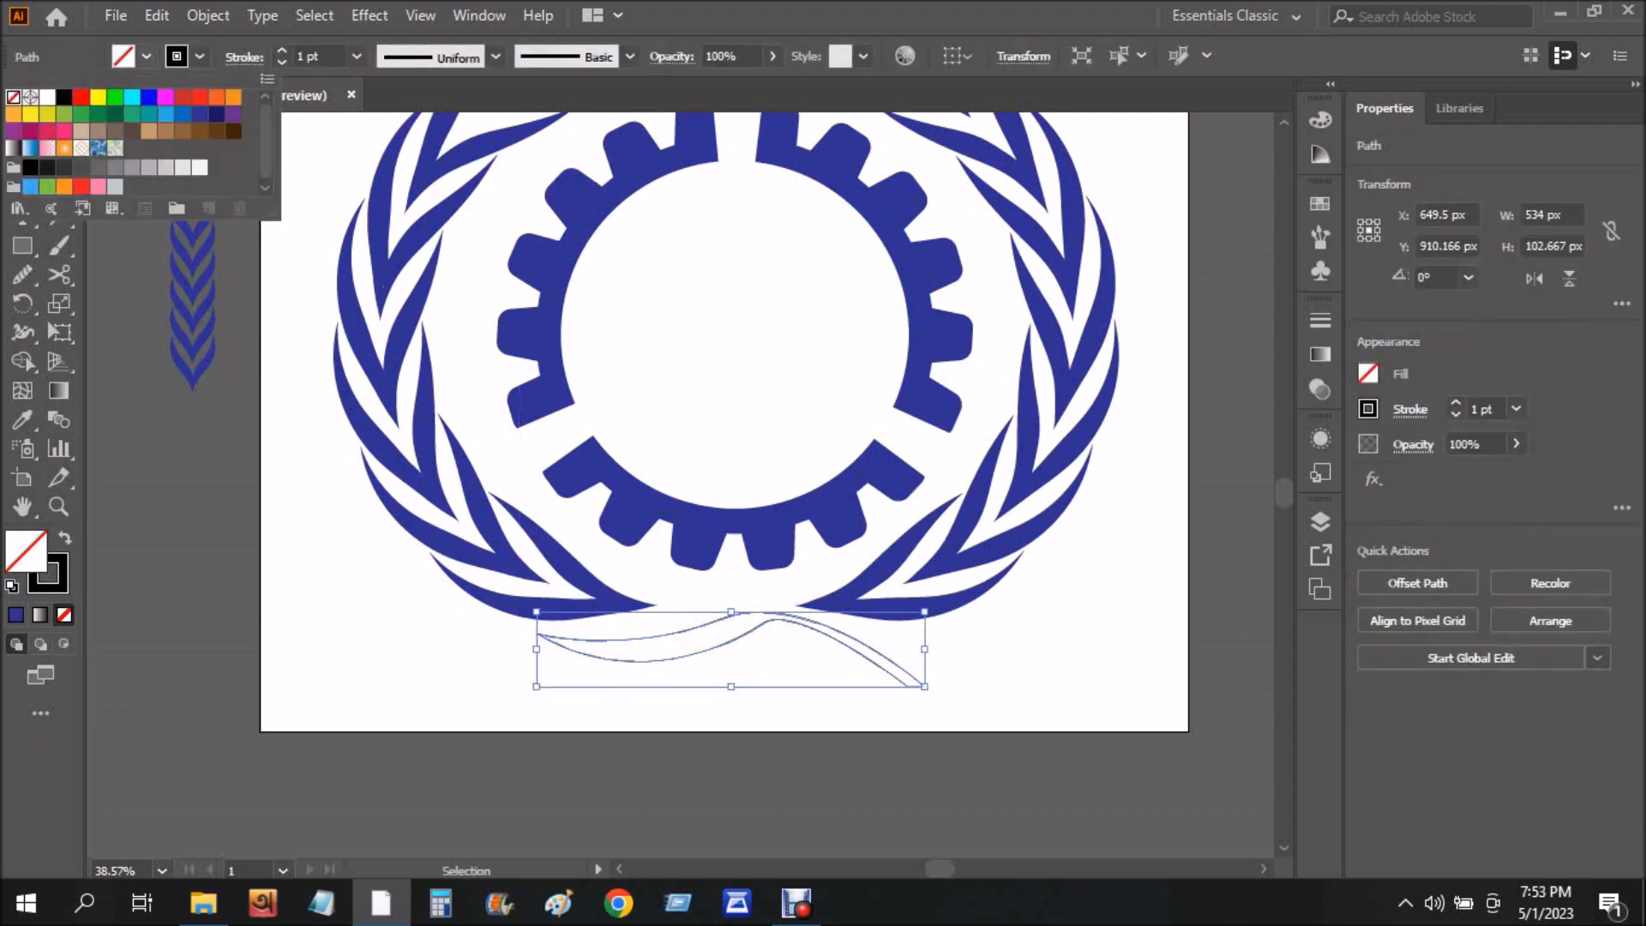
left_click(183, 114)
left_click(413, 446)
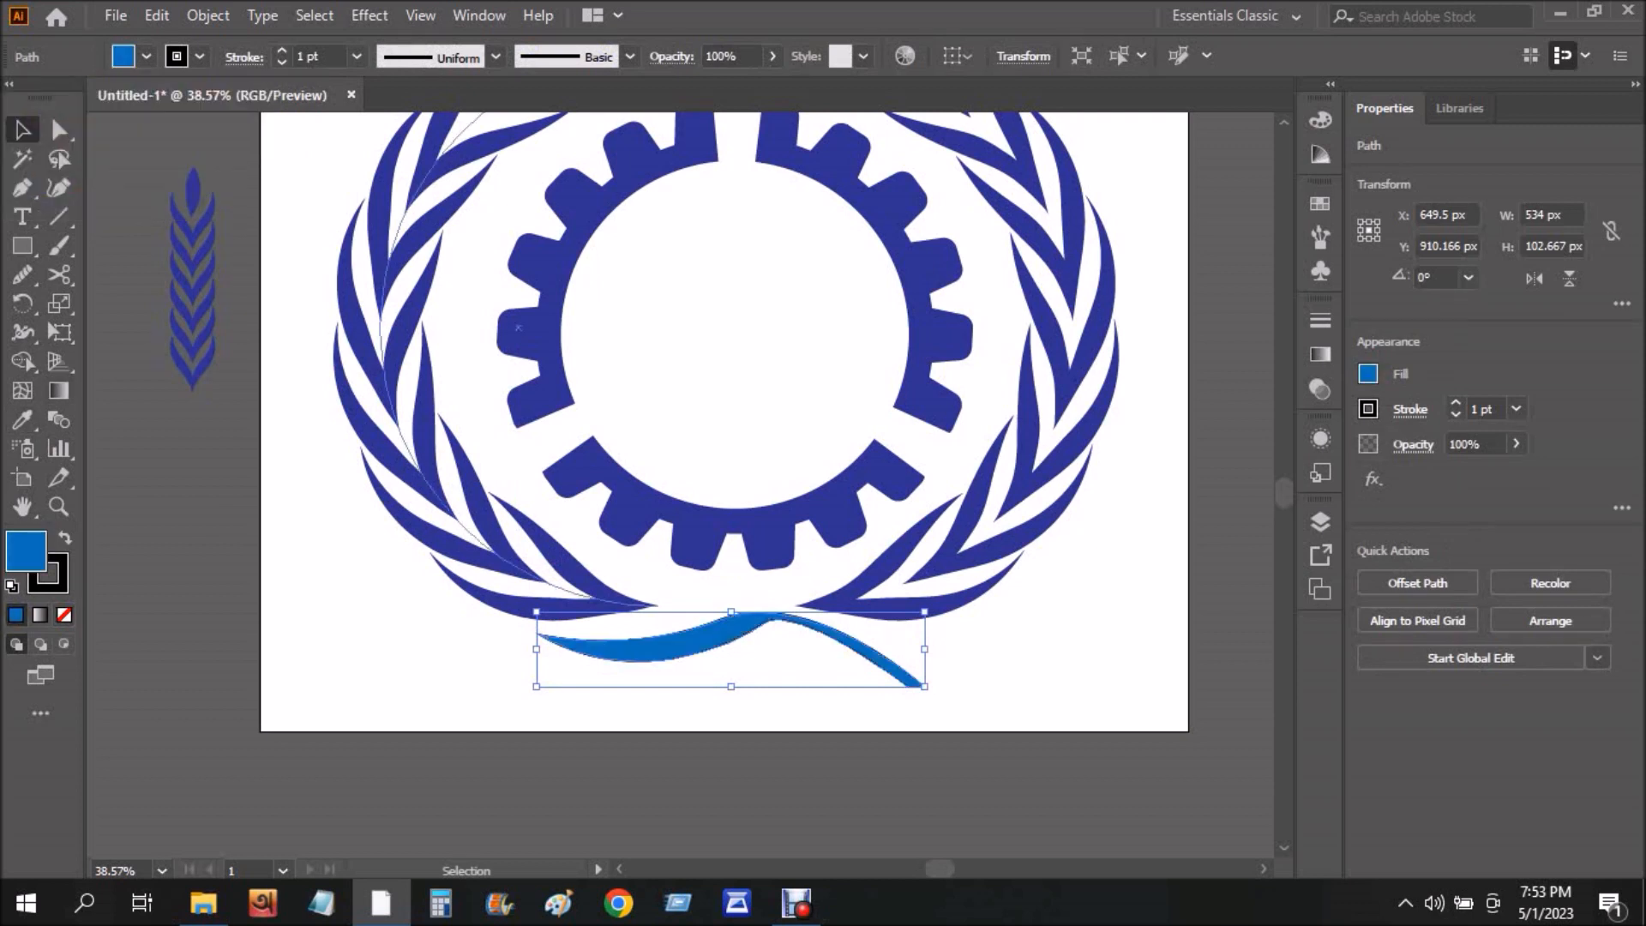
left_click(22, 420)
left_click(193, 328)
left_click(22, 130)
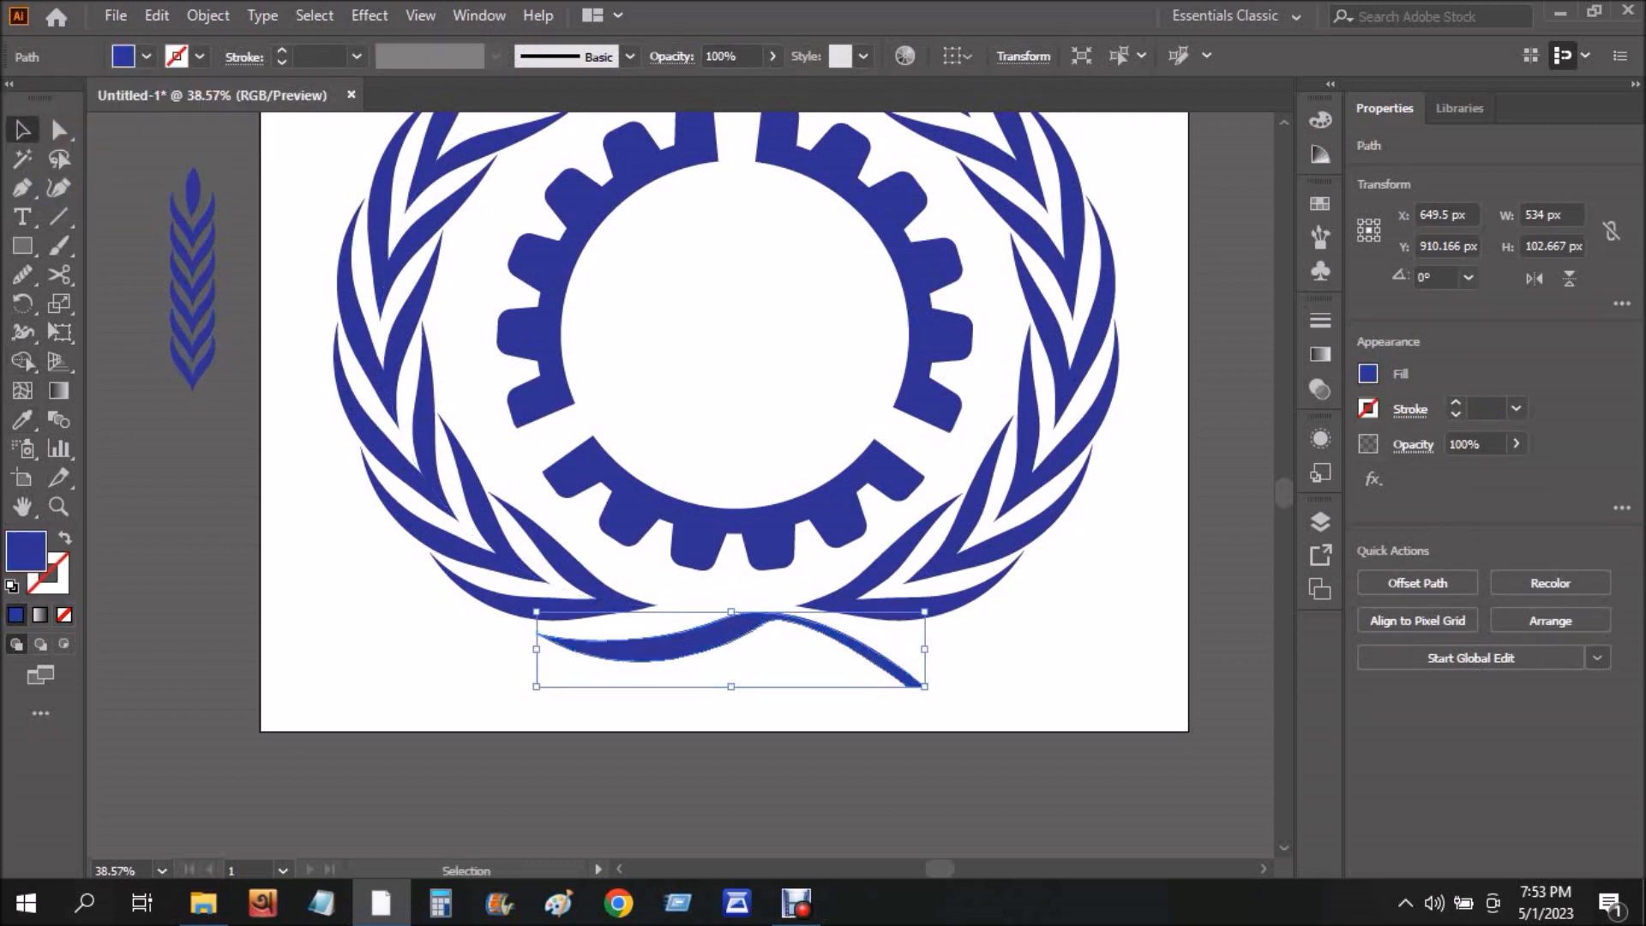
left_click(754, 686)
Shift the stem slightly down and left and make a copy reflected across the vertical axis.
left_click_drag(766, 619, 726, 635)
right_click(701, 637)
mouse_move(845, 486)
left_click(1048, 574)
left_click(699, 604)
left_click(824, 721)
Arrange the two stems crossing below the wreath and flatten the original to about 560.5 × 66 px.
left_click_drag(866, 693, 725, 722)
left_click_drag(745, 658, 802, 709)
left_click(806, 673)
left_click(728, 656)
left_click_drag(614, 693, 694, 661)
left_click(857, 638)
left_click_drag(879, 723, 905, 666)
left_click(910, 643)
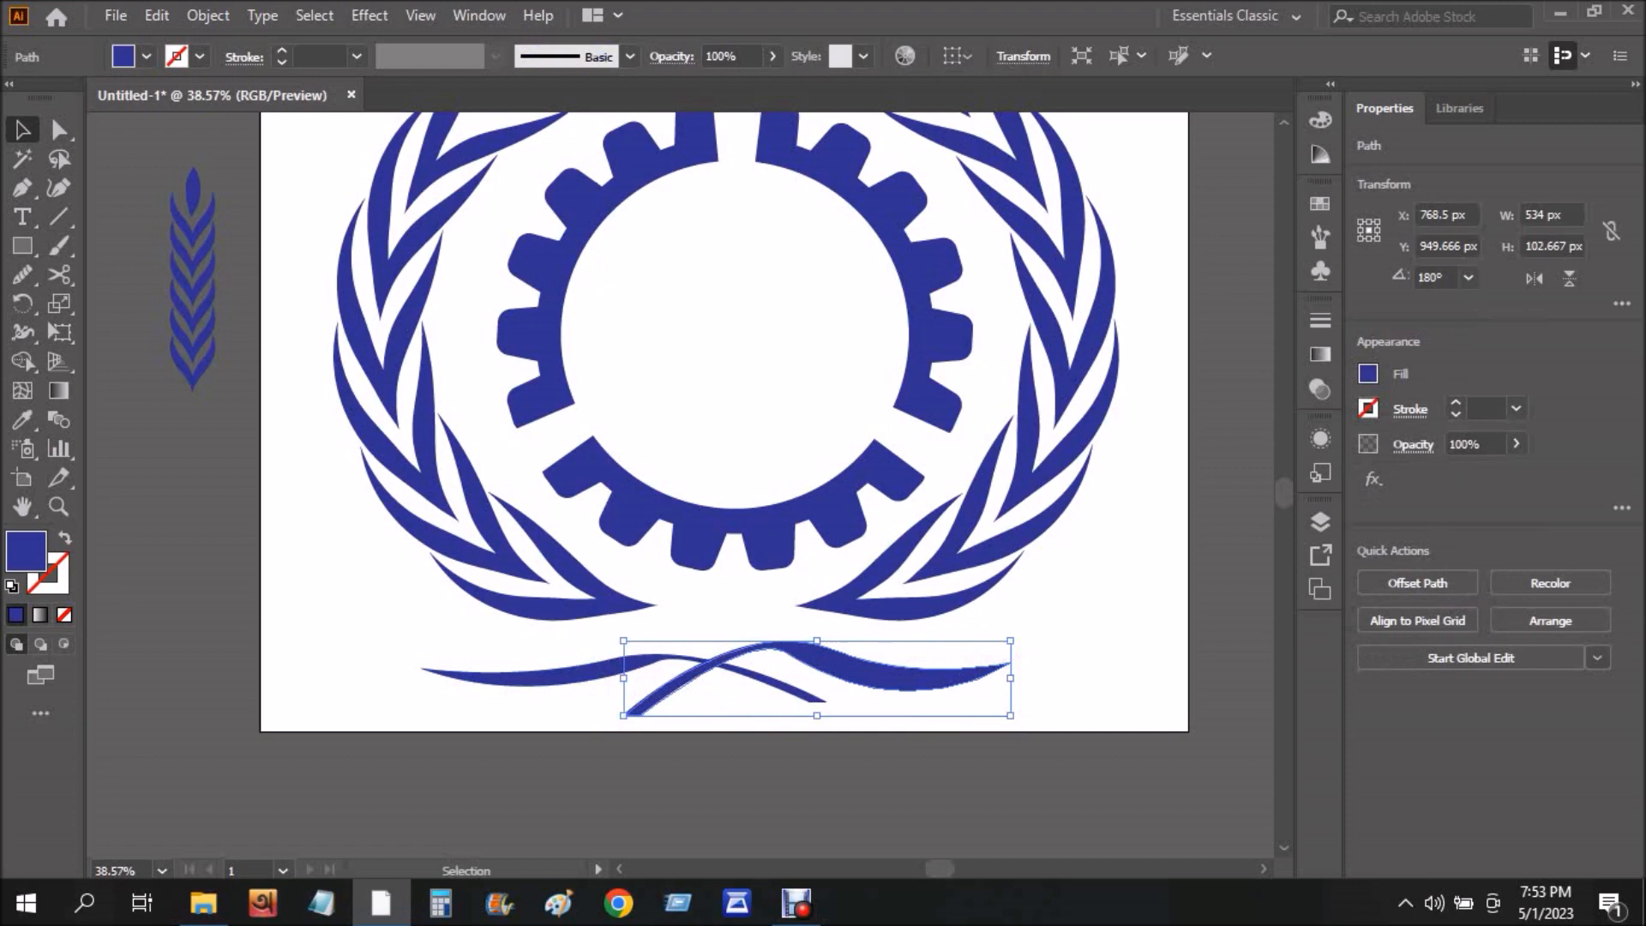
Delete the mirrored stem and replace it with a vertically reflected copy of the flattened stem.
key("Delete")
left_click(628, 662)
right_click(628, 662)
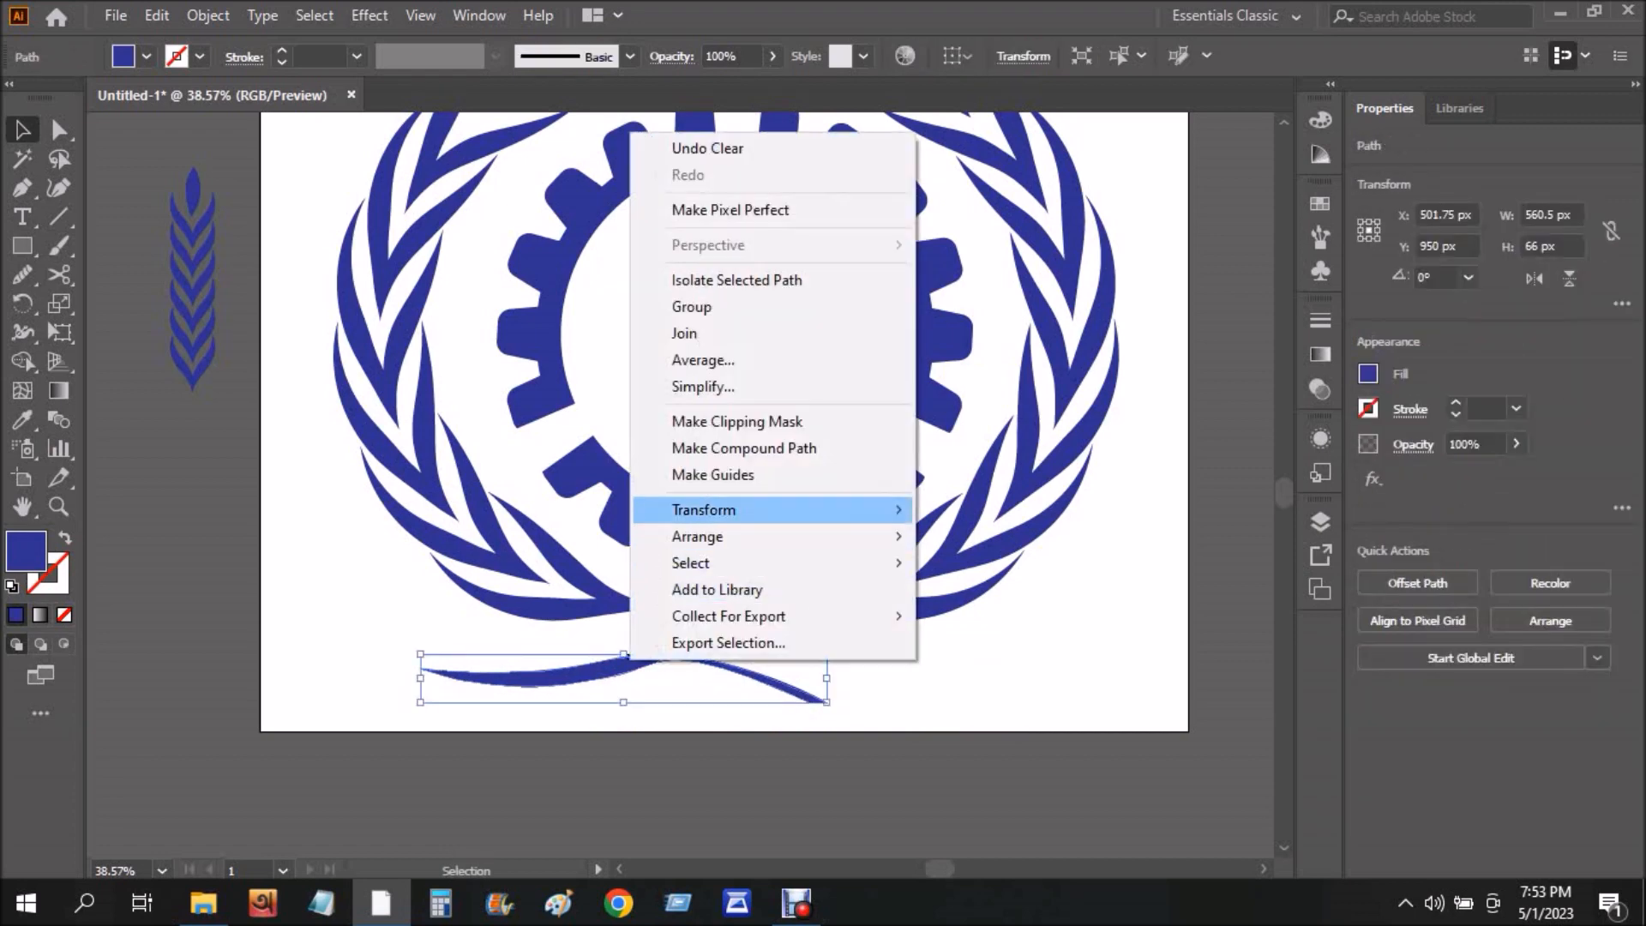
mouse_move(857, 510)
left_click(978, 598)
left_click(687, 599)
Move the mirrored copy sideways so both stems cross, and position the pair beneath the wreath.
left_click(986, 686)
left_click_drag(781, 686, 960, 686)
mouse_move(626, 691)
left_mouse_down()
mouse_move(570, 711)
mouse_move(795, 665)
mouse_move(845, 626)
left_mouse_up()
left_click(857, 707)
scroll(725, 429, "up", 1)
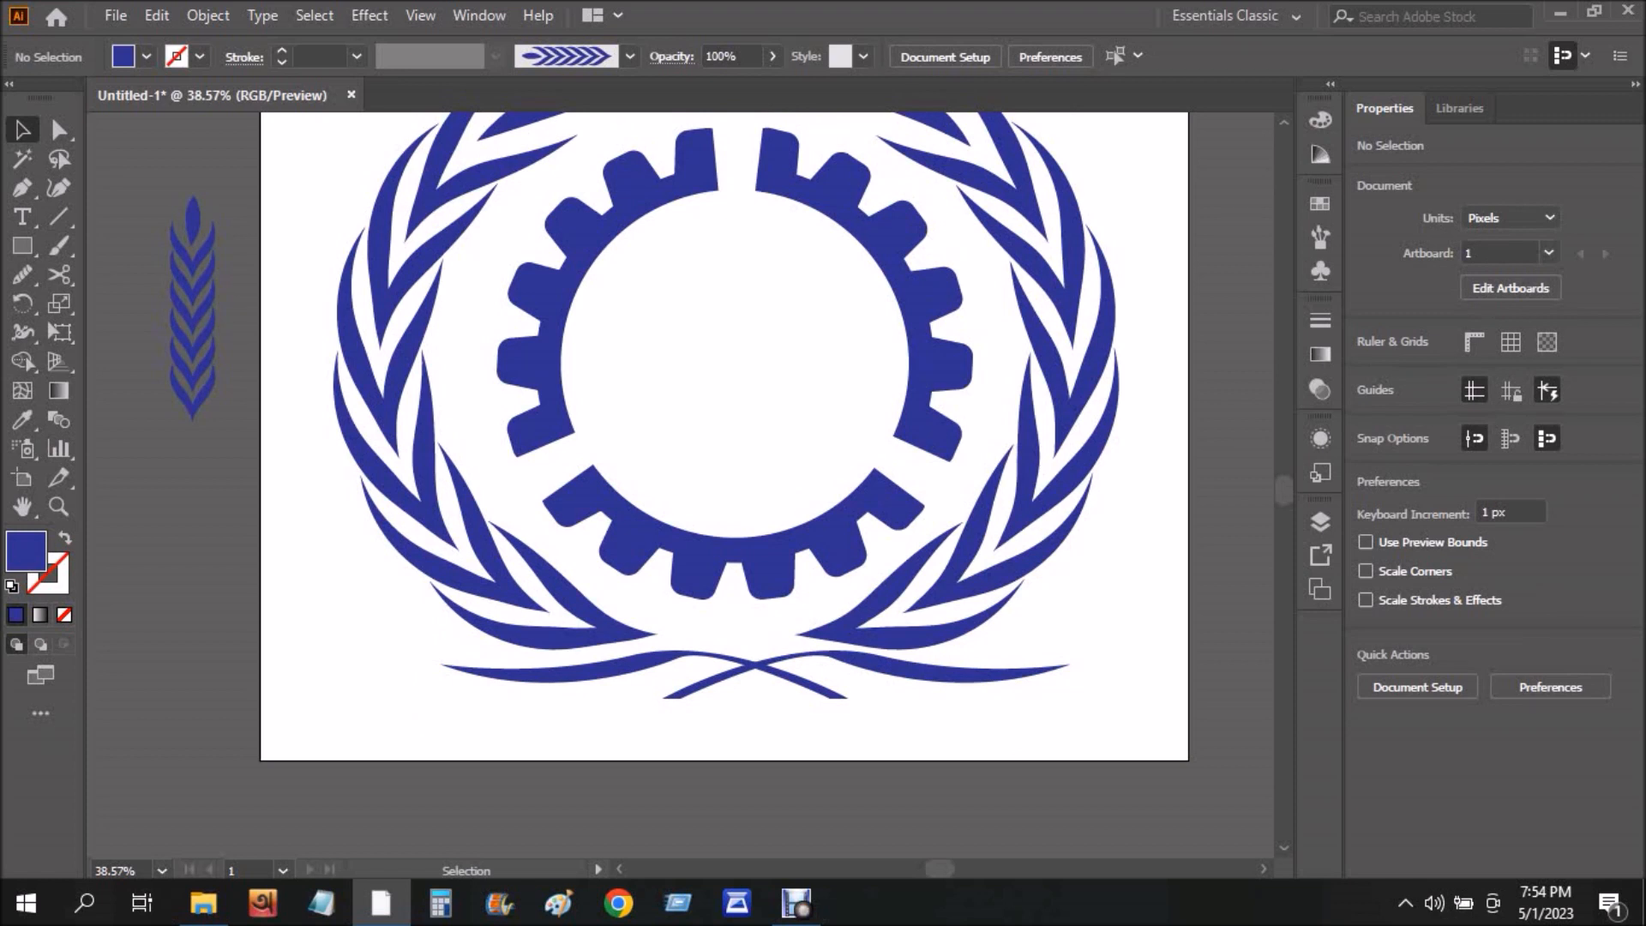
Select both crossed stems beneath the wreath and delete them.
left_click_drag(857, 662, 852, 686)
left_click_drag(718, 750, 753, 653)
key("Delete")
Draw a closed, S-curved blue stem beneath the wreath with the Pen tool, about 572 × 124 px.
left_click_drag(496, 645, 716, 640)
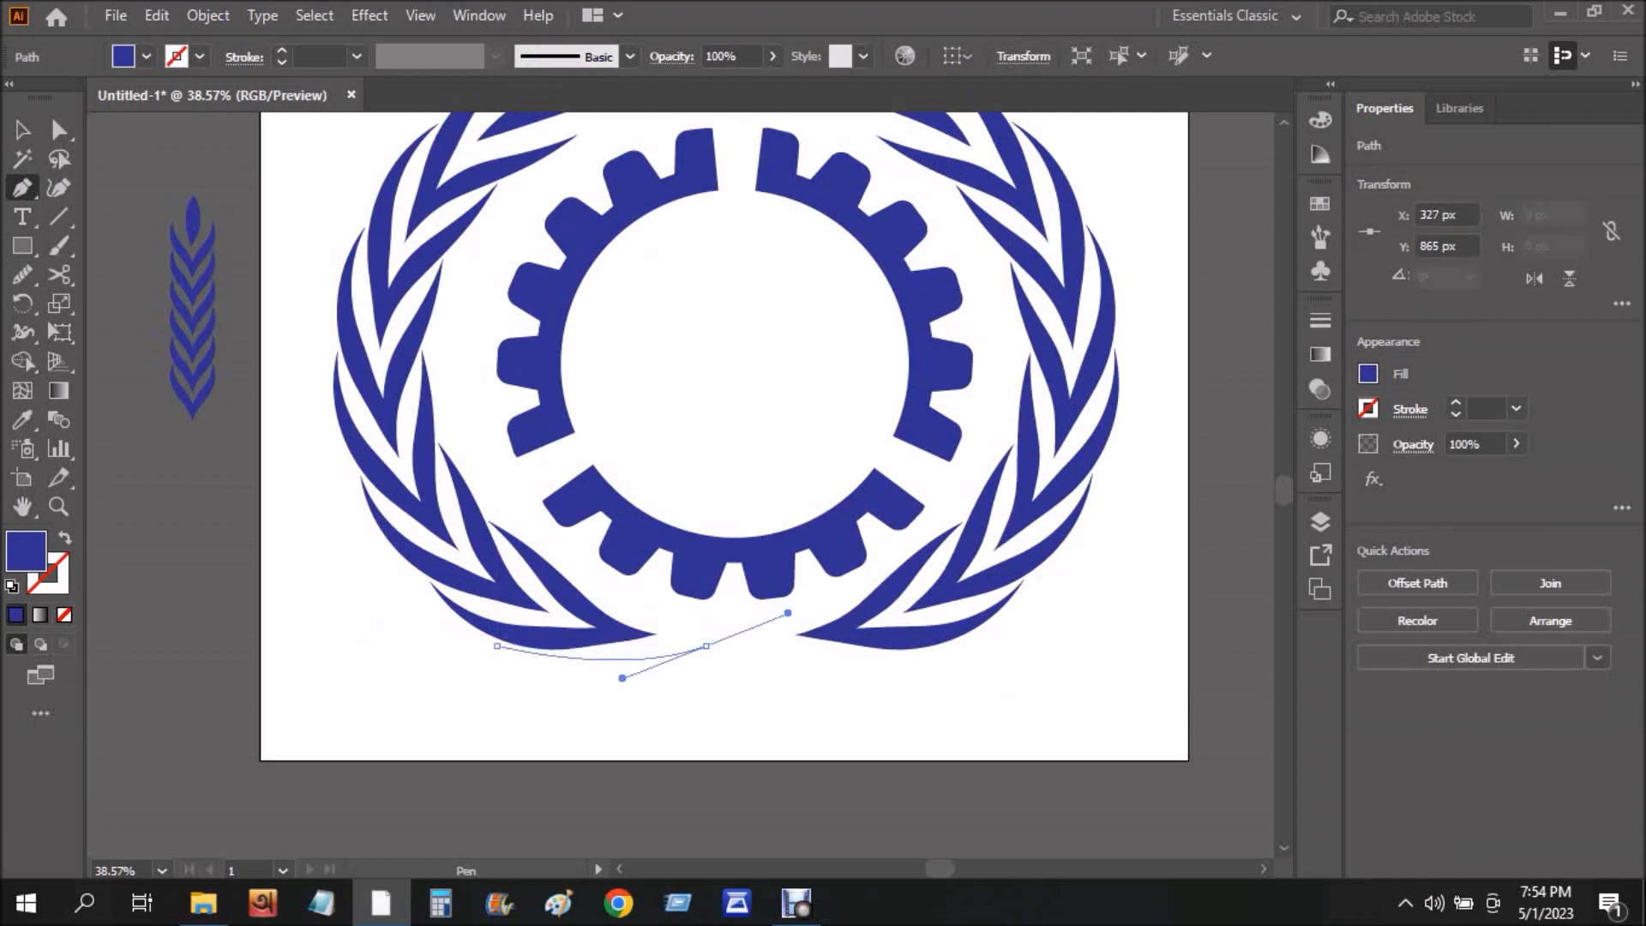
left_click_drag(828, 615, 828, 615)
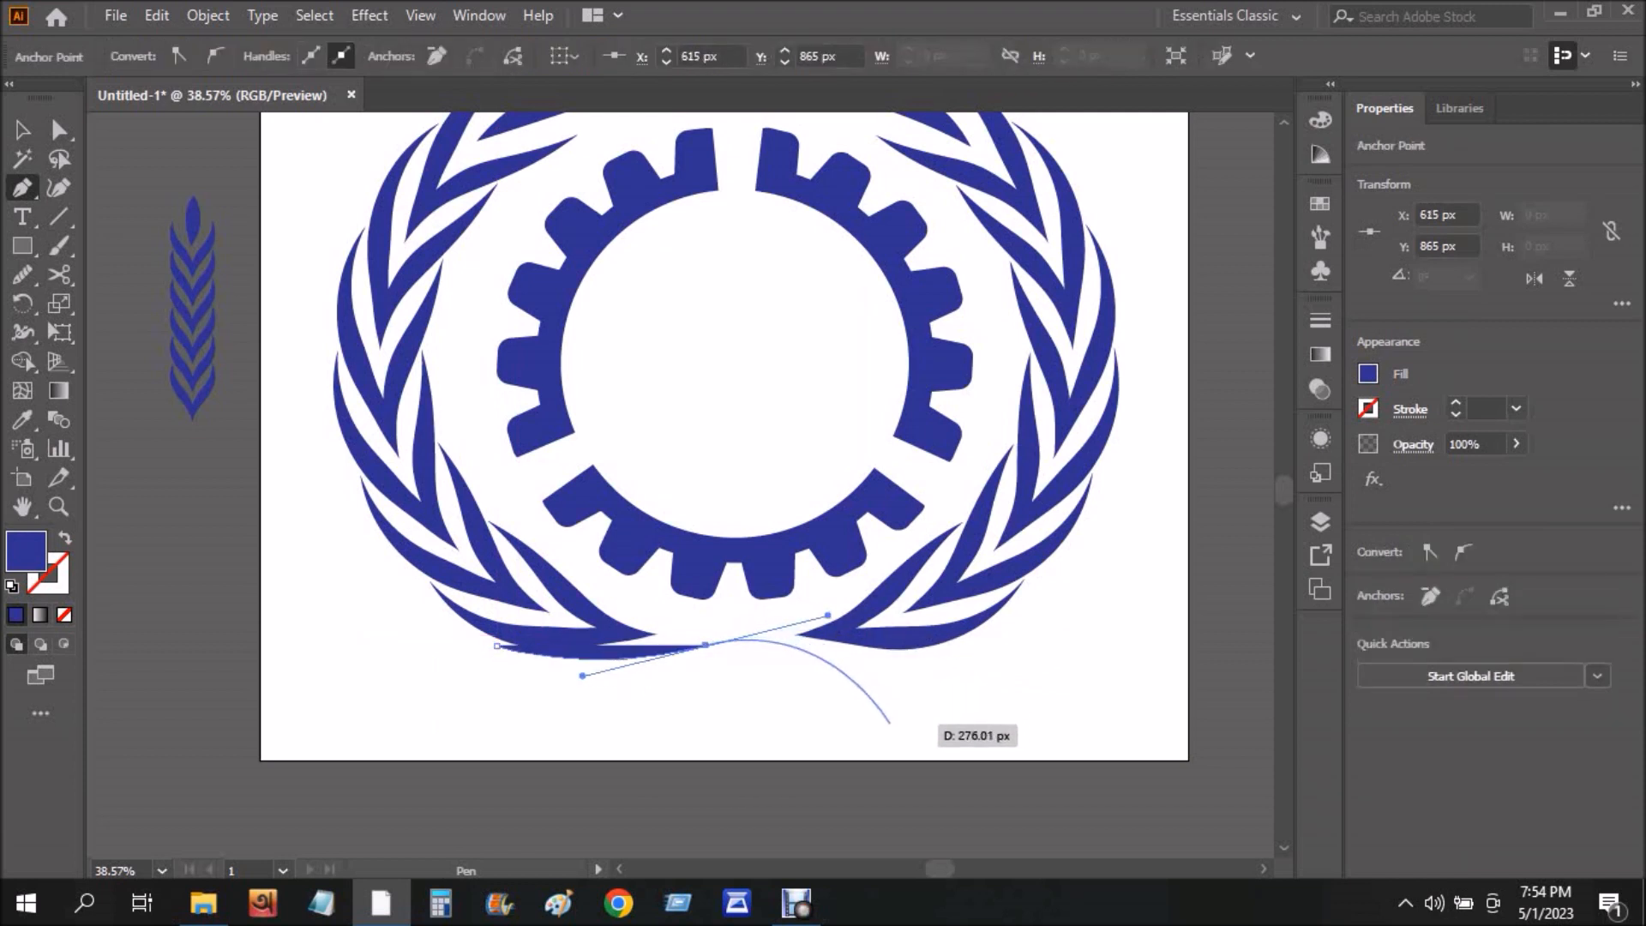
left_click_drag(910, 730, 679, 685)
left_click_drag(497, 646, 451, 605)
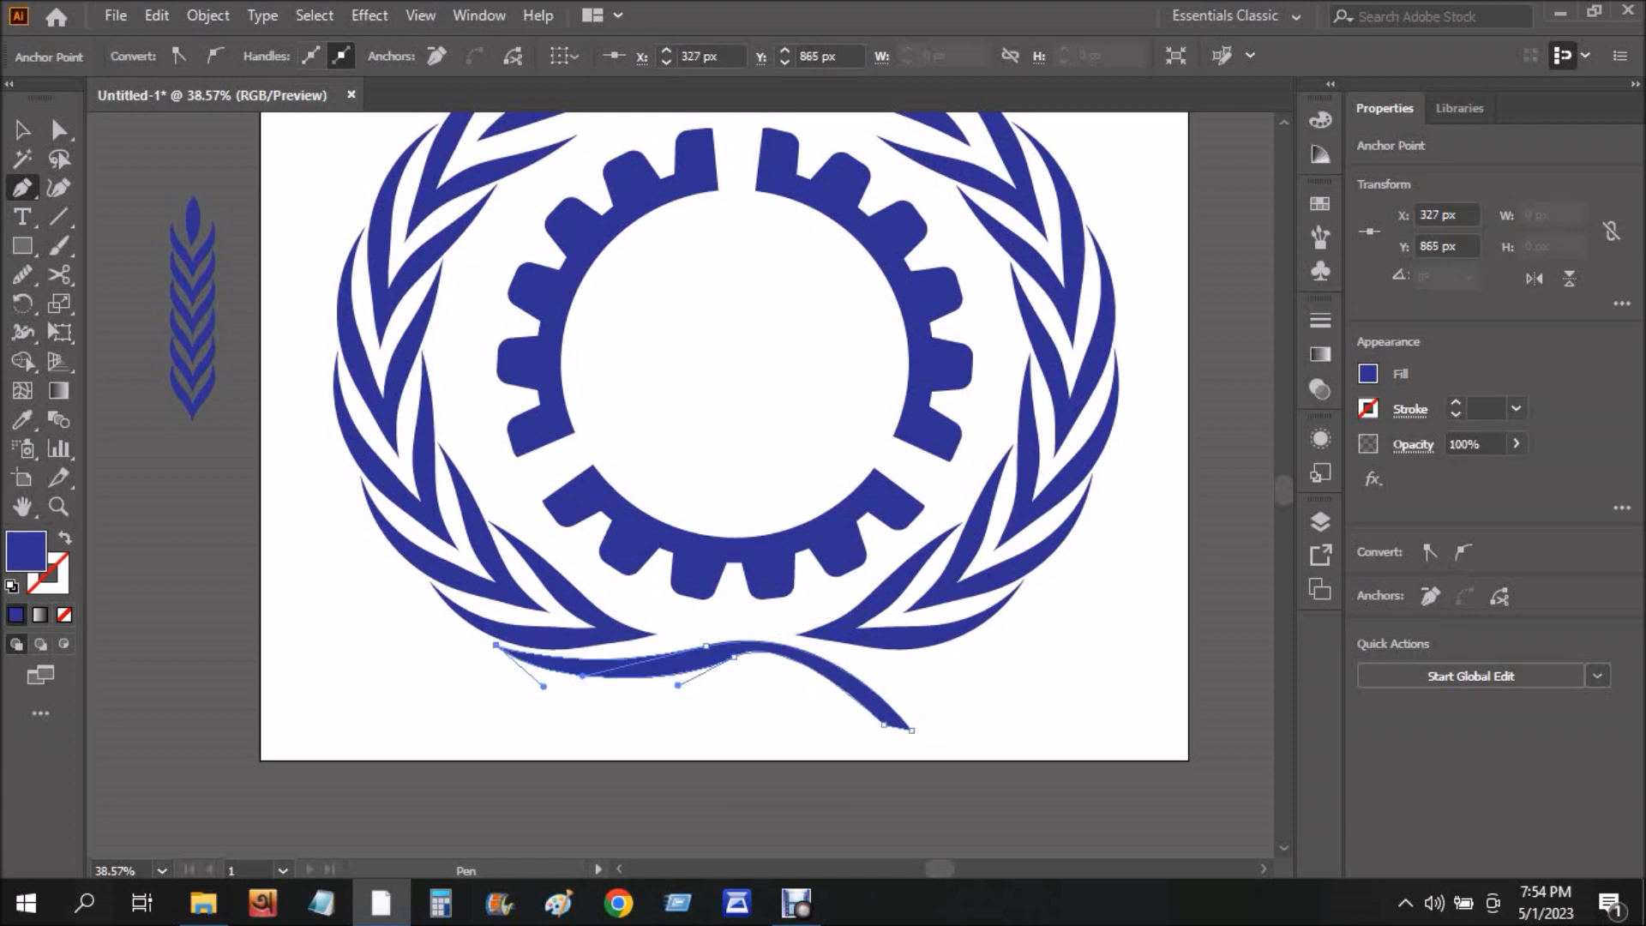
left_click(22, 129)
left_click(171, 515)
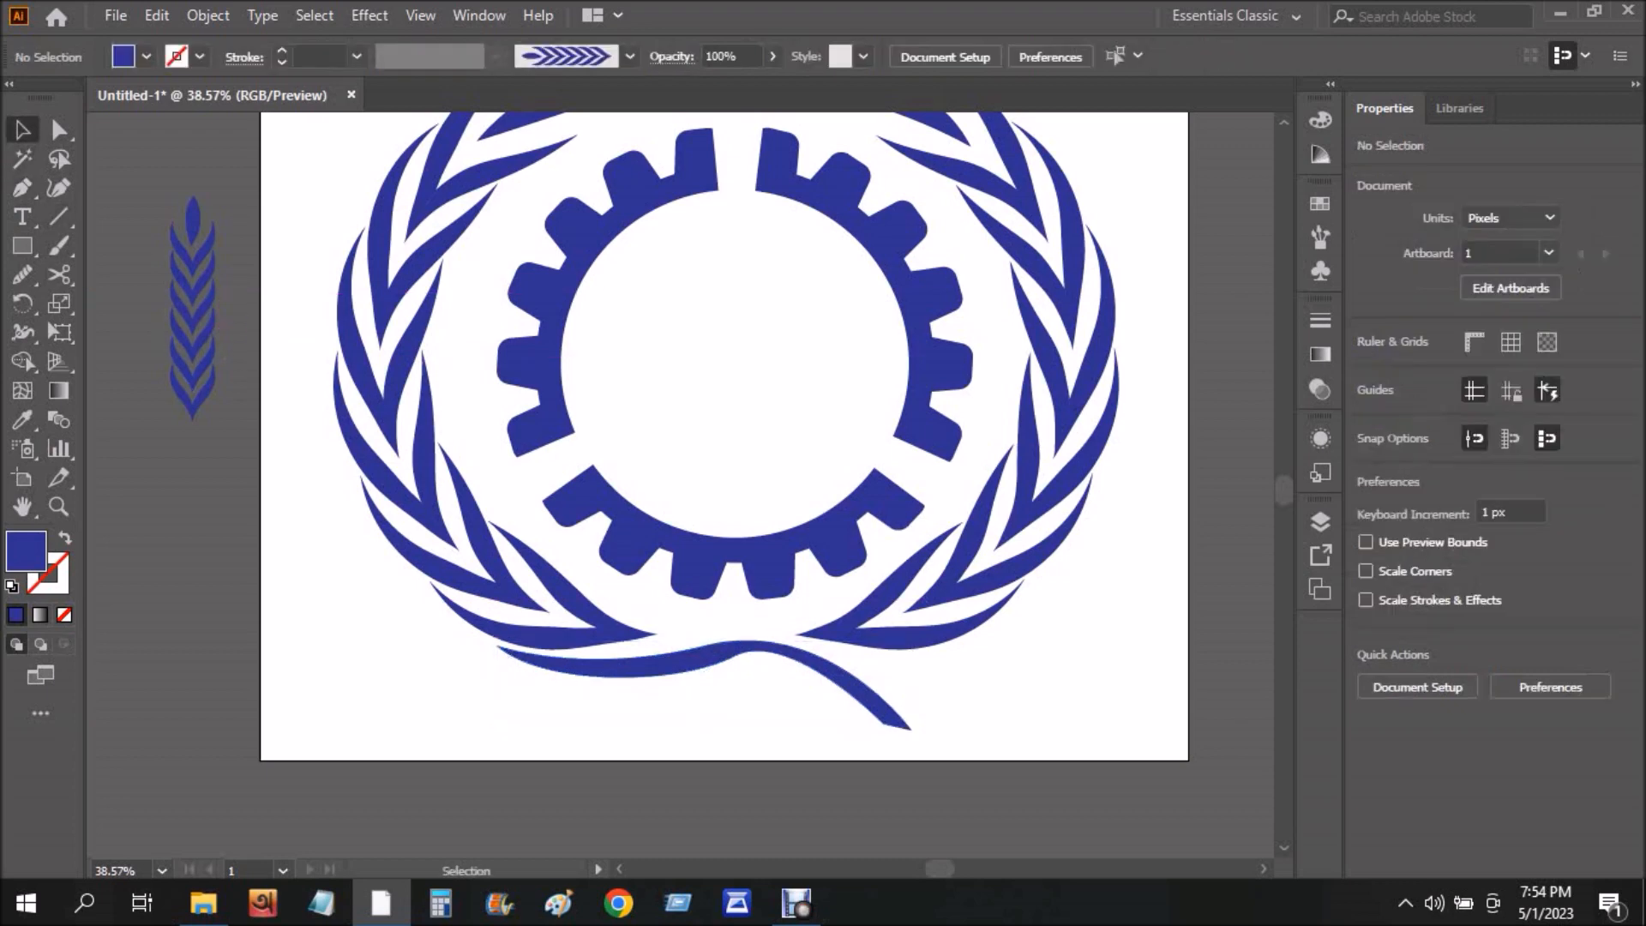
Create a mirrored copy of the new stem by reflecting it across the vertical axis.
right_click(856, 699)
mouse_move(1107, 551)
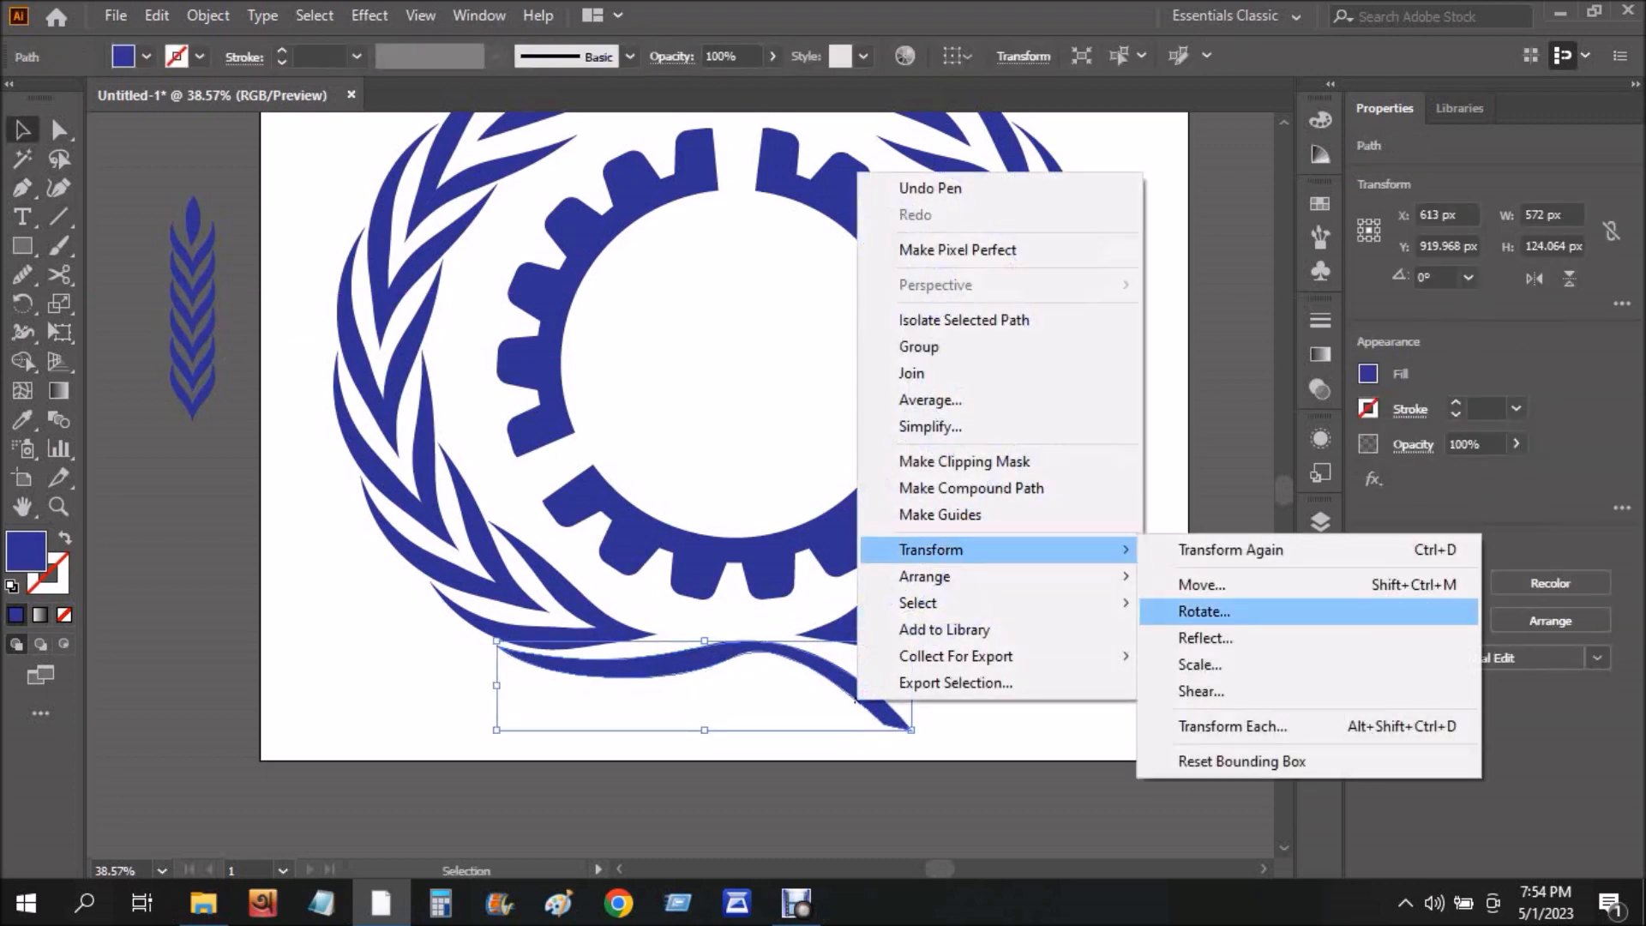
left_click(1187, 639)
left_click(700, 604)
left_click(825, 713)
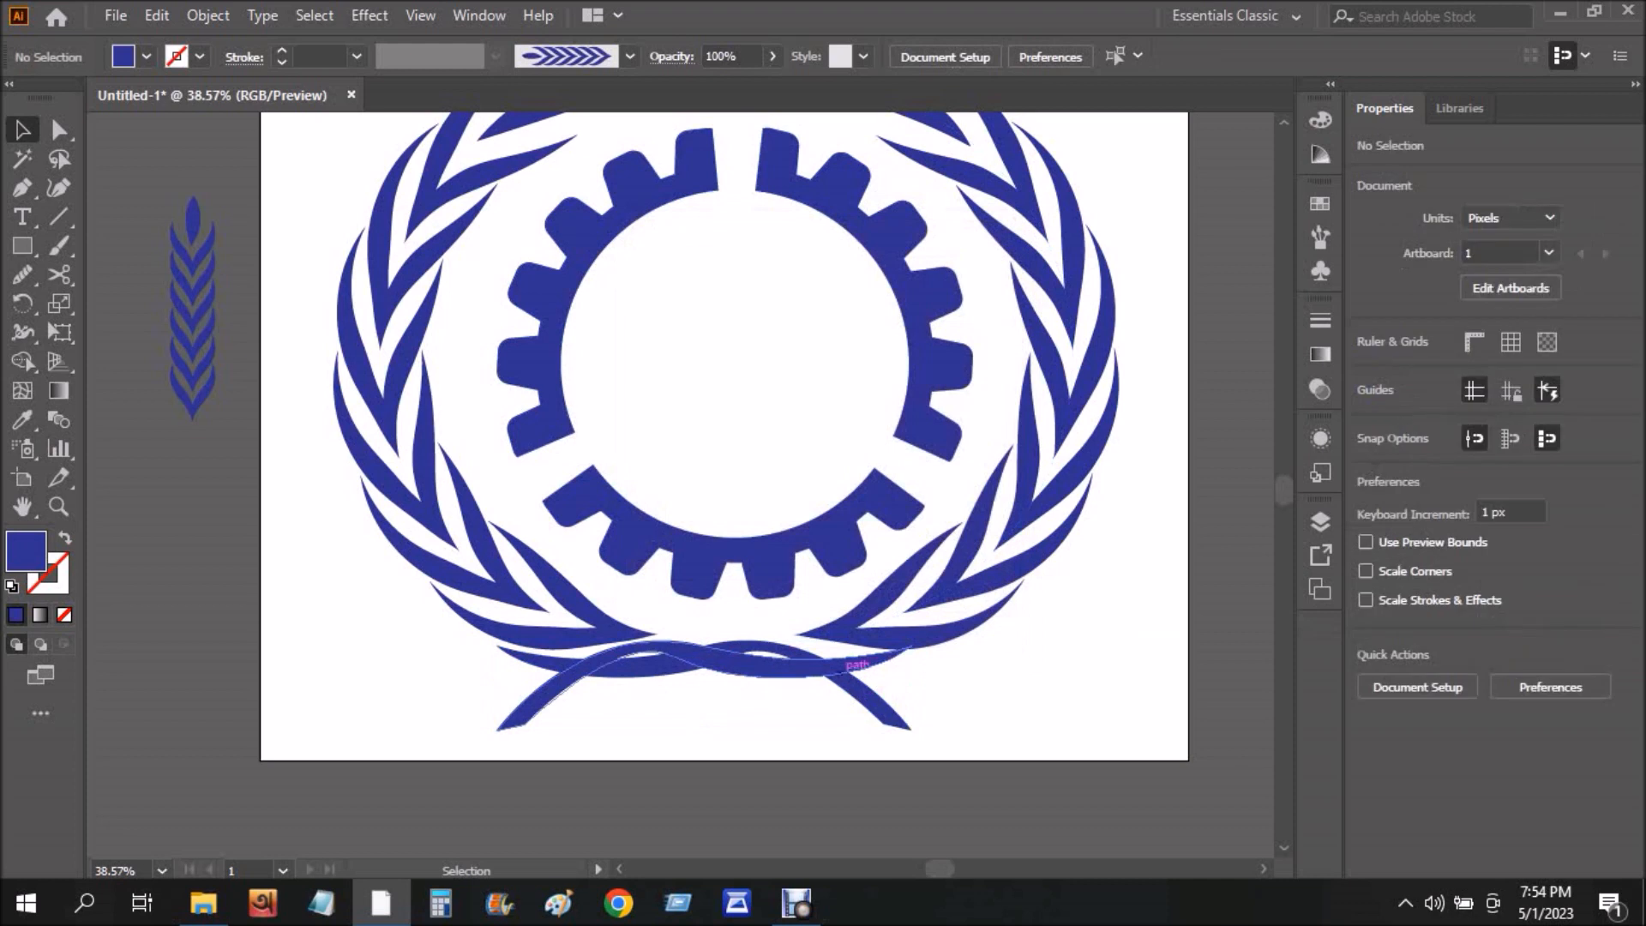
Spread the two stems apart sideways so they cross at the centre just beneath the wreath.
left_click_drag(836, 662, 963, 663)
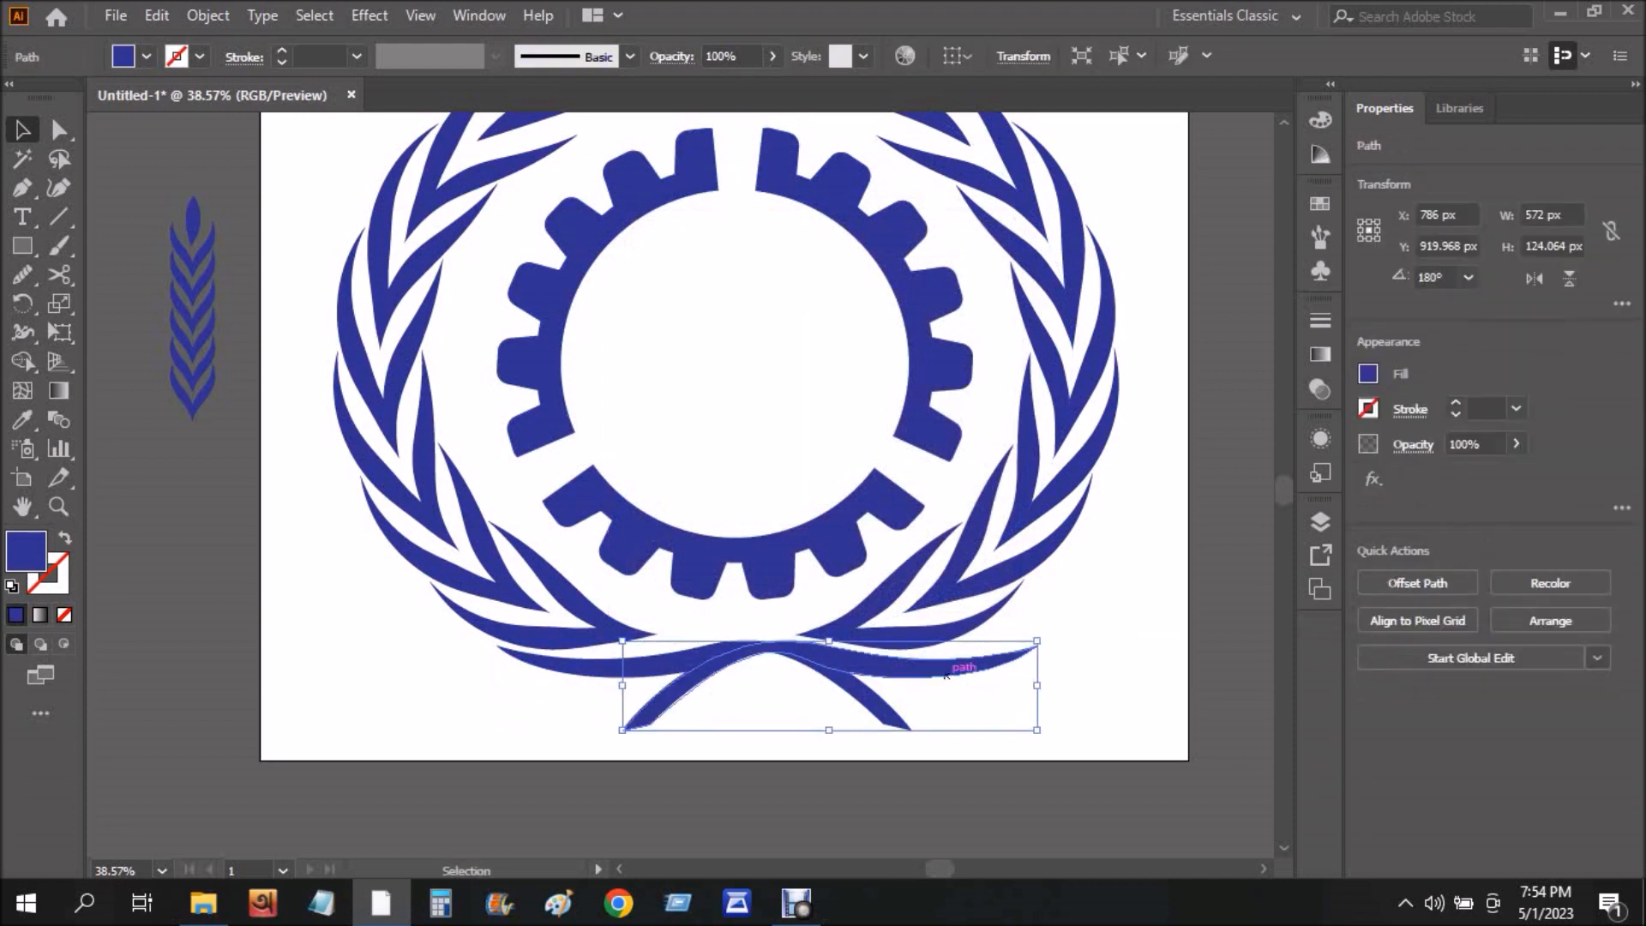
left_click(958, 719)
left_click_drag(634, 673, 611, 677)
left_click(549, 718)
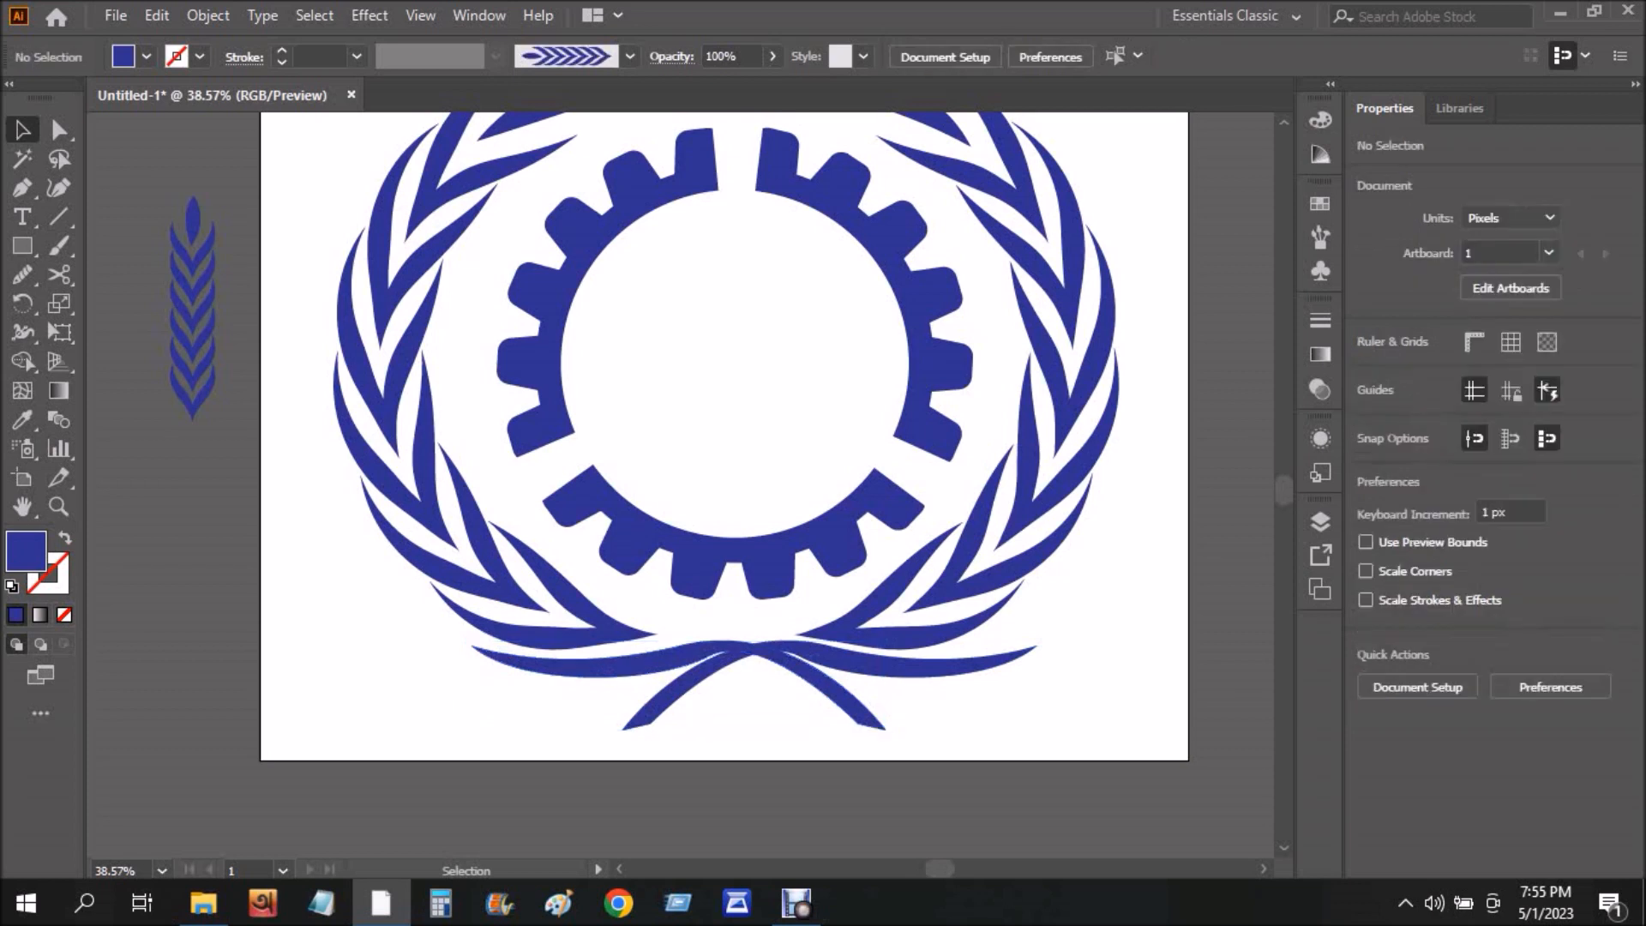
Add the text "ILO" inside the gear and set its font to Perpetua.
scroll(933, 443, "up", 2)
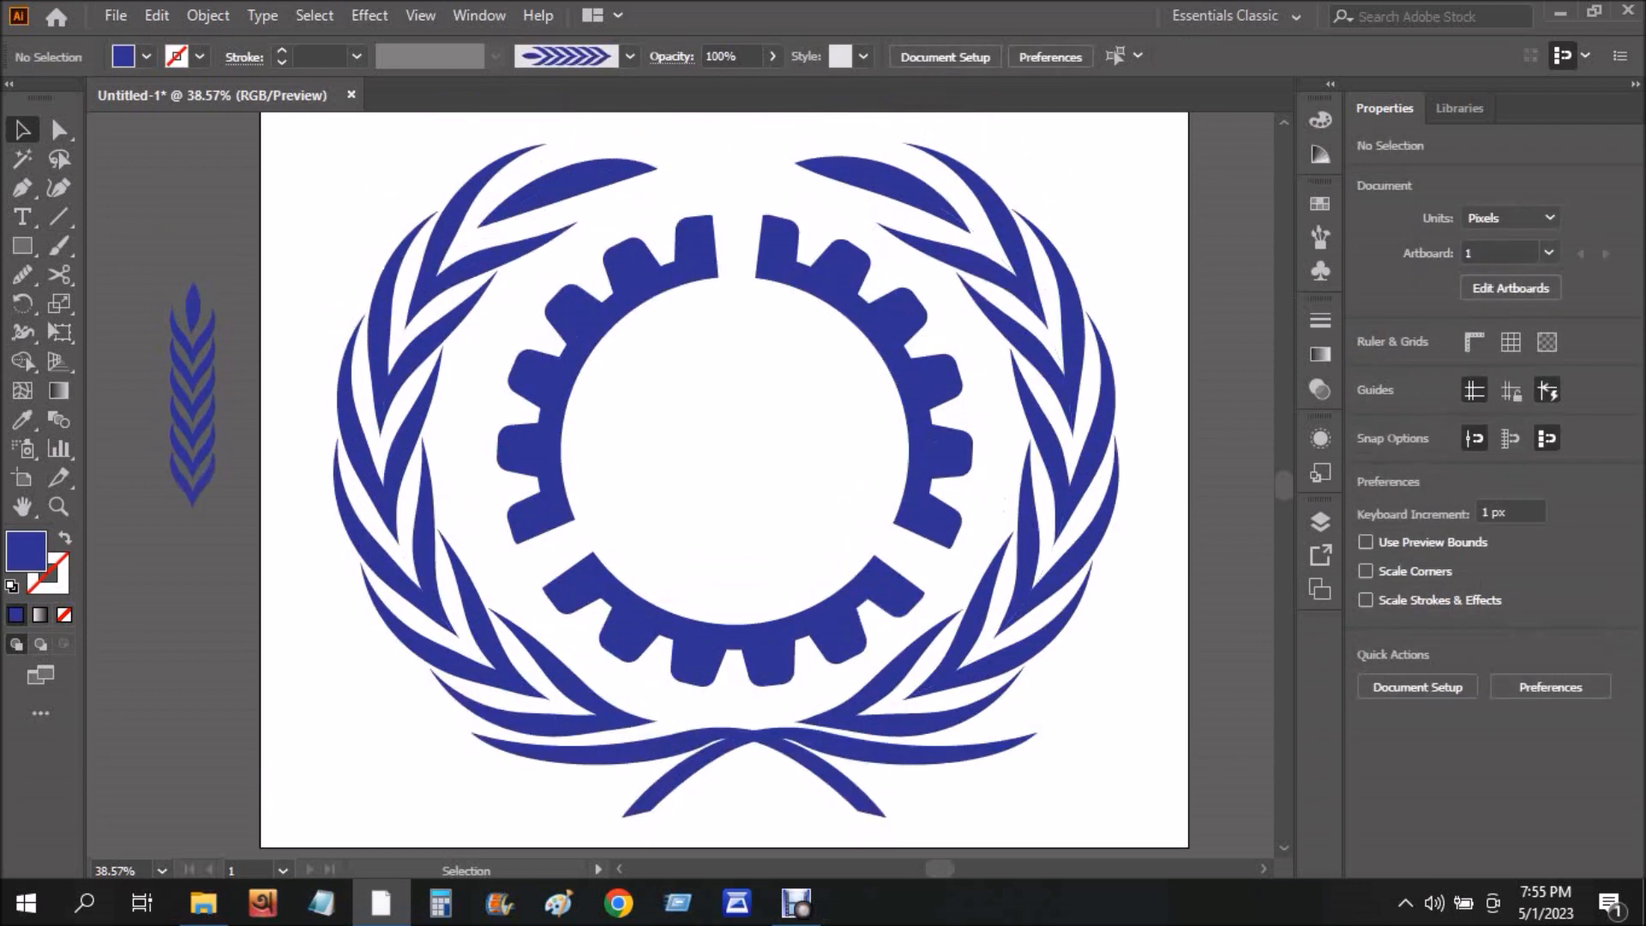
key("t")
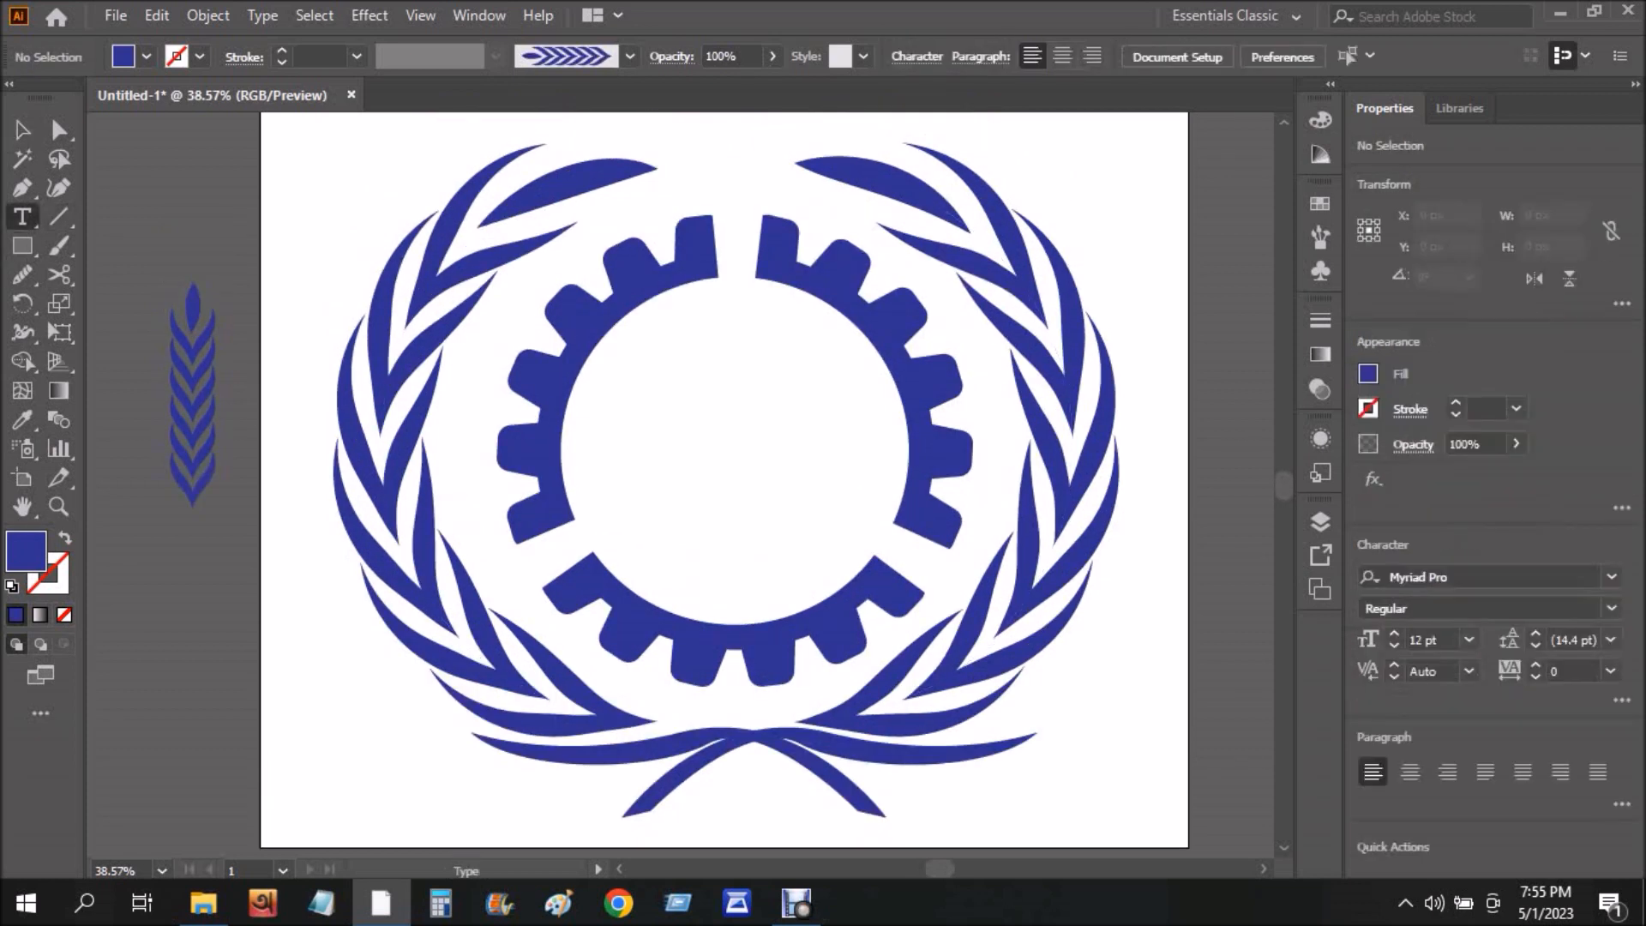
left_click(674, 422)
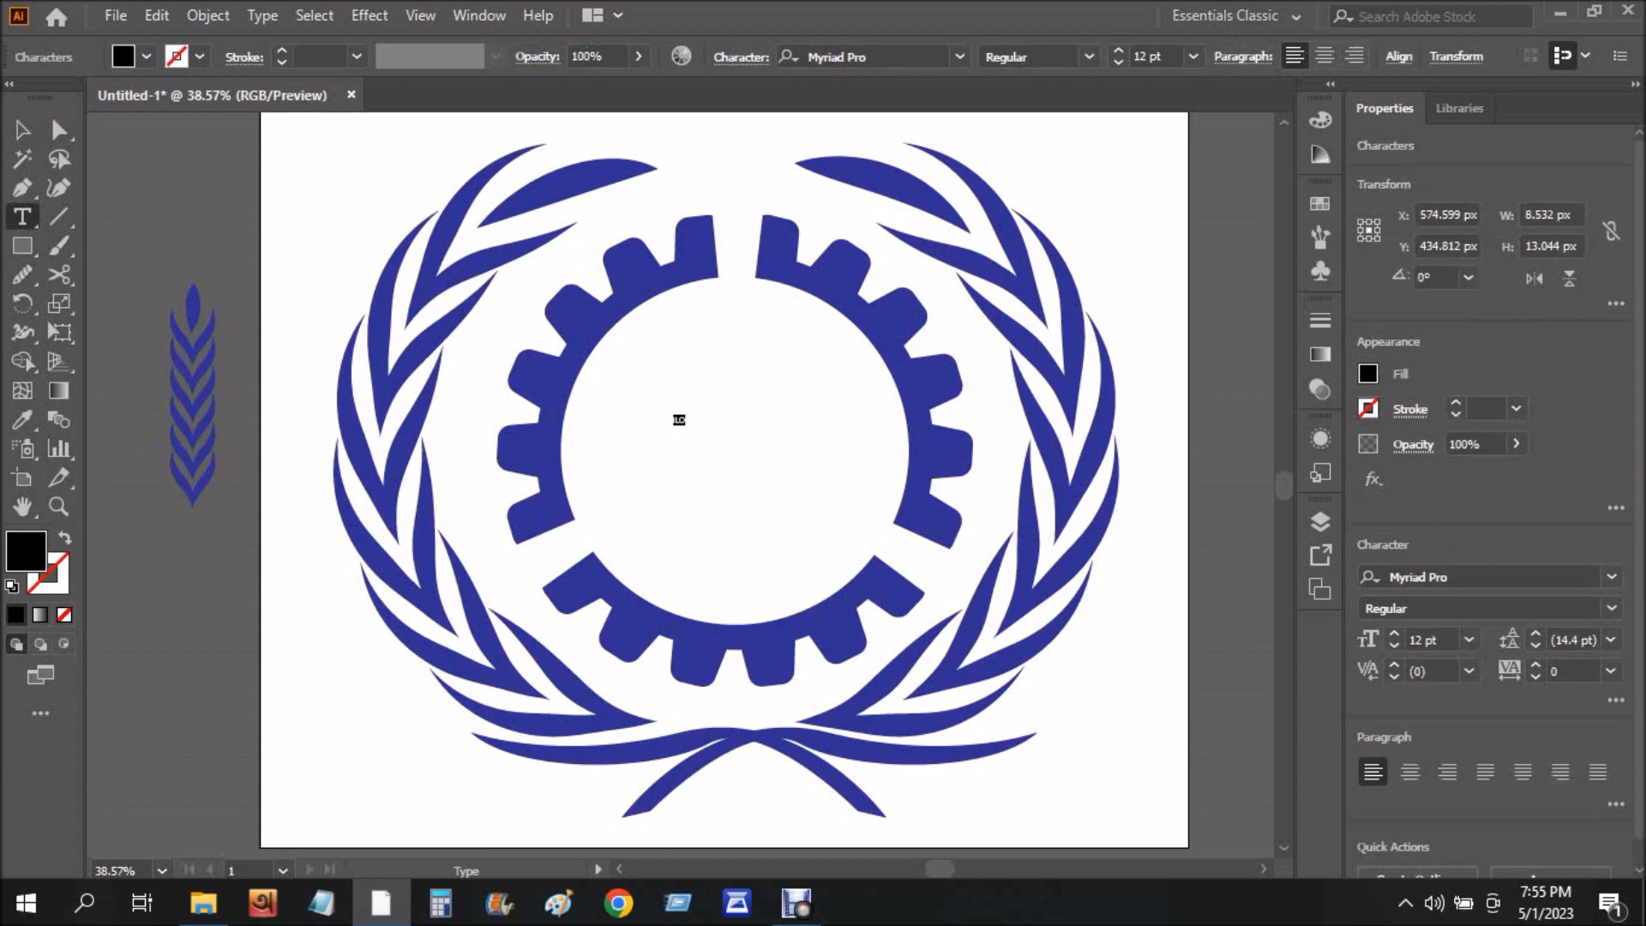
left_click(960, 57)
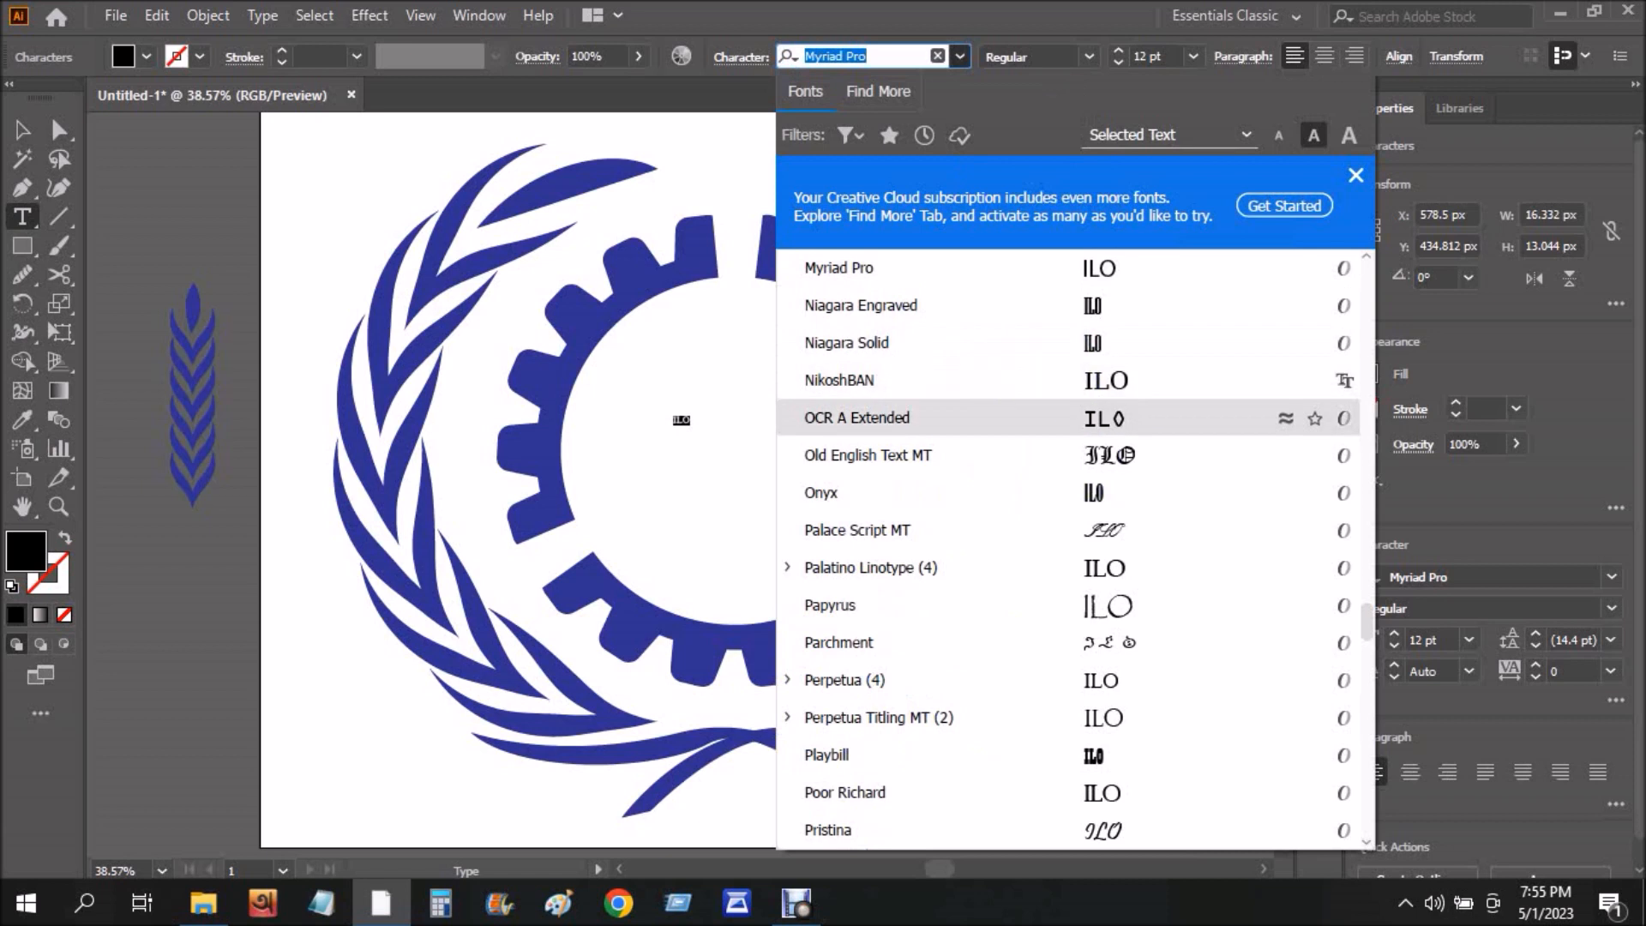
key("Down")
key("Down")
key("Down")
key("Down")
key("Return")
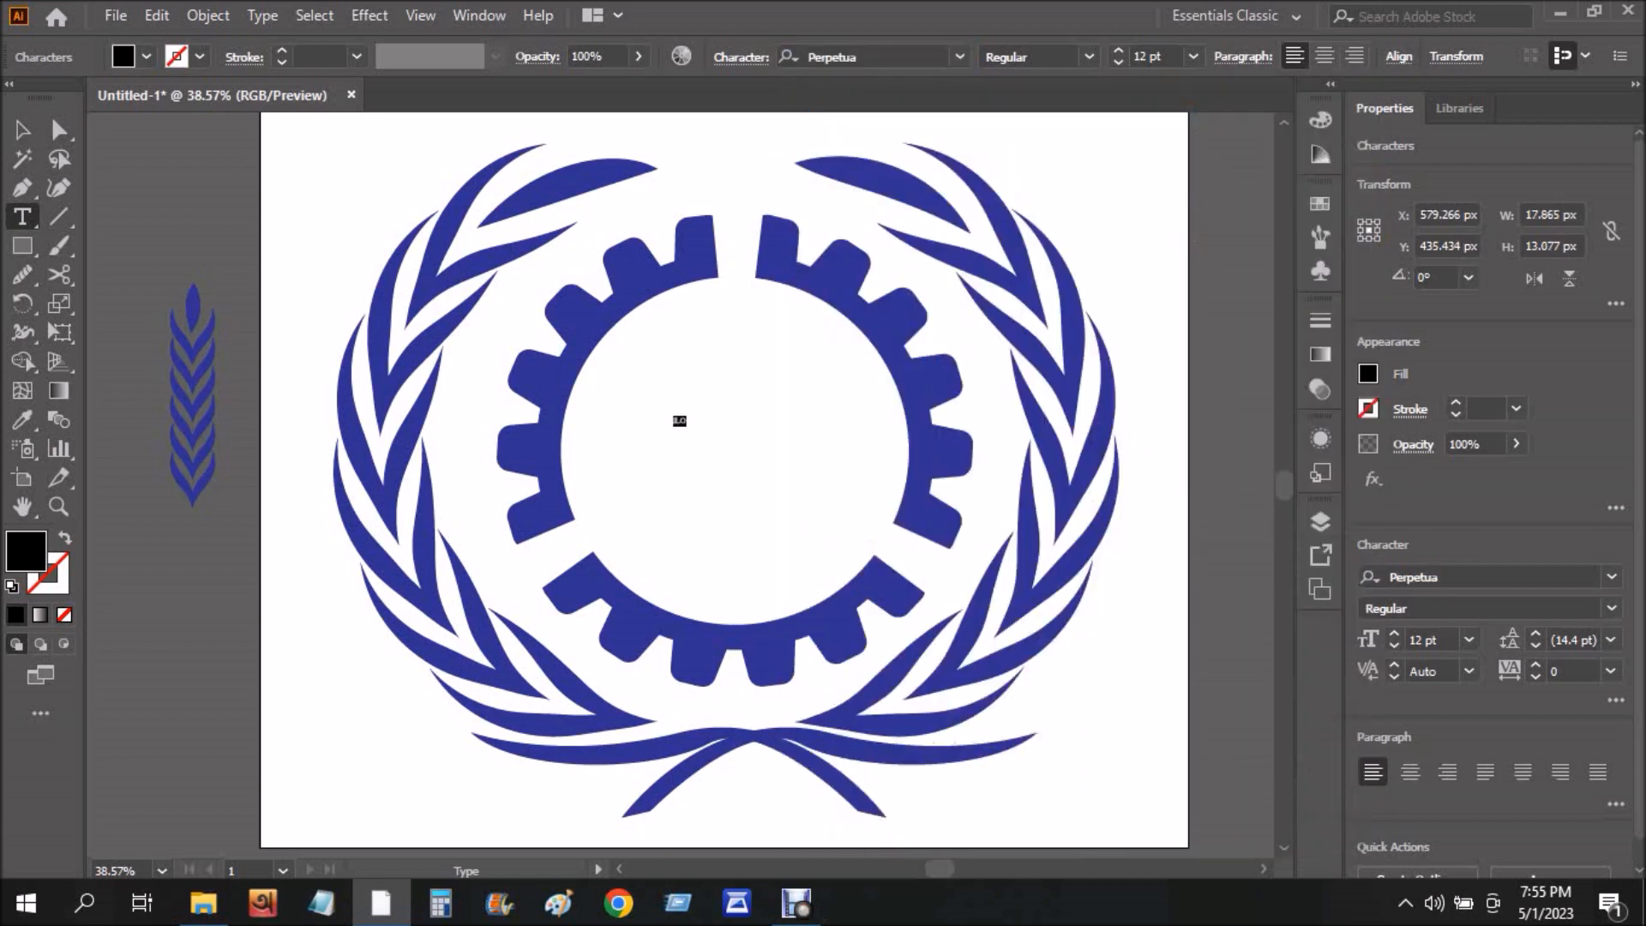
Enlarge the ILO text to about 194 pt in the gear's centre and give it the wheat ear's blue fill.
key("Escape")
left_click_drag(688, 428, 794, 436)
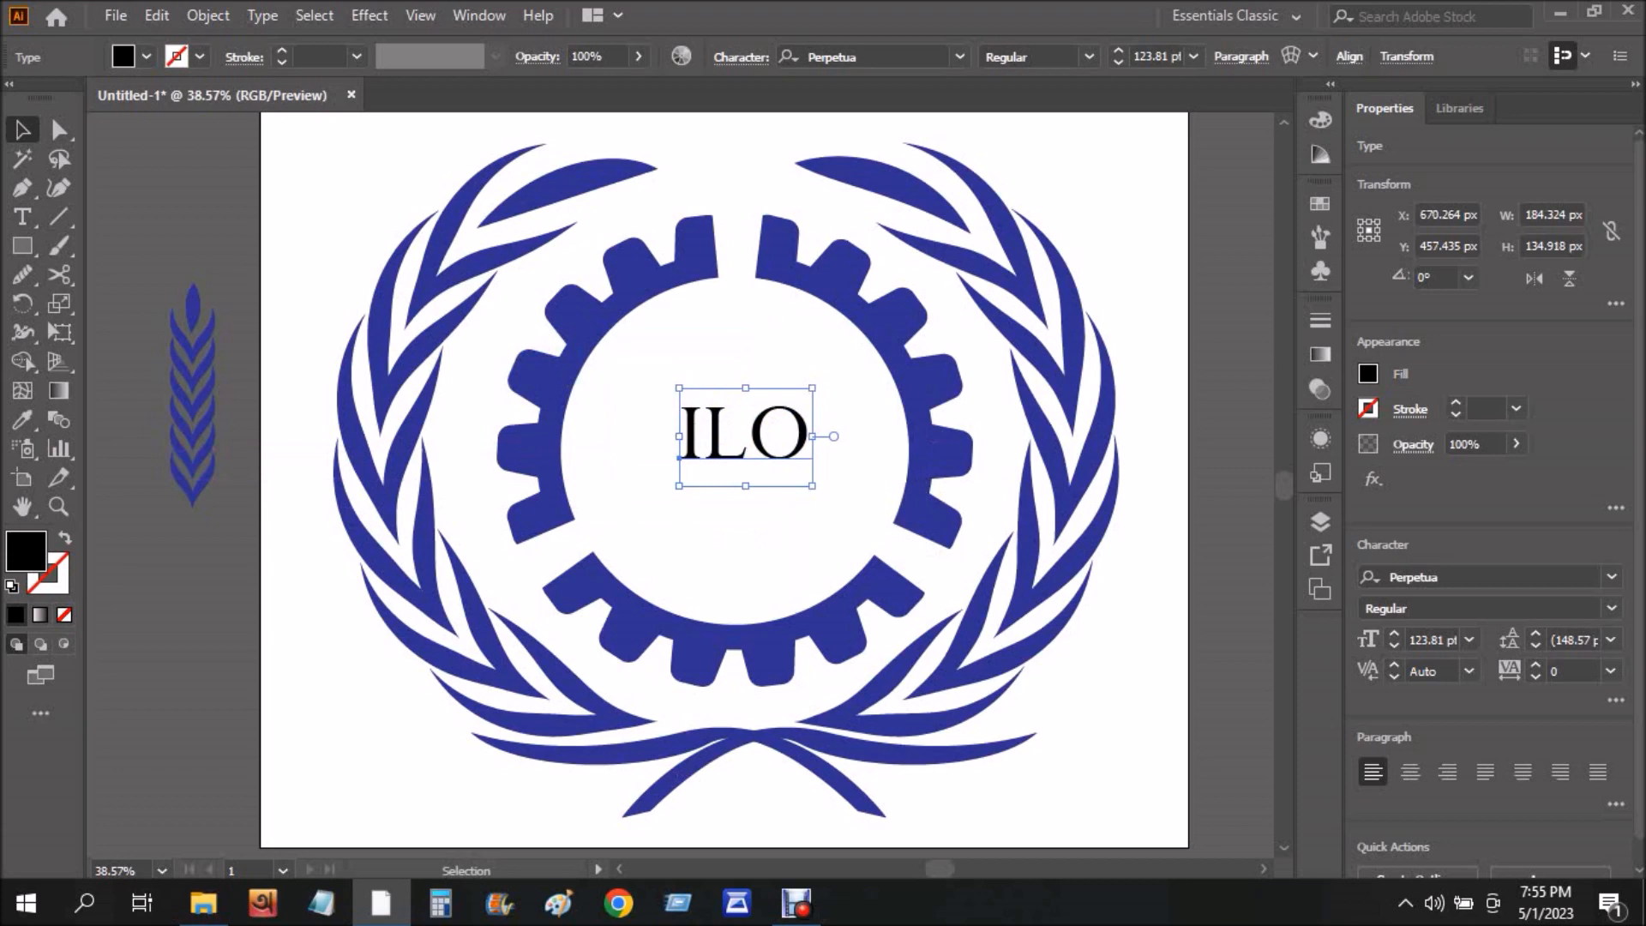
left_click(22, 420)
left_click(193, 308)
left_click(23, 130)
left_click(172, 193)
left_click(745, 428)
left_click_drag(754, 470, 745, 514)
Convert the ILO text to outlines and ungroup it into separate letters.
right_click(802, 378)
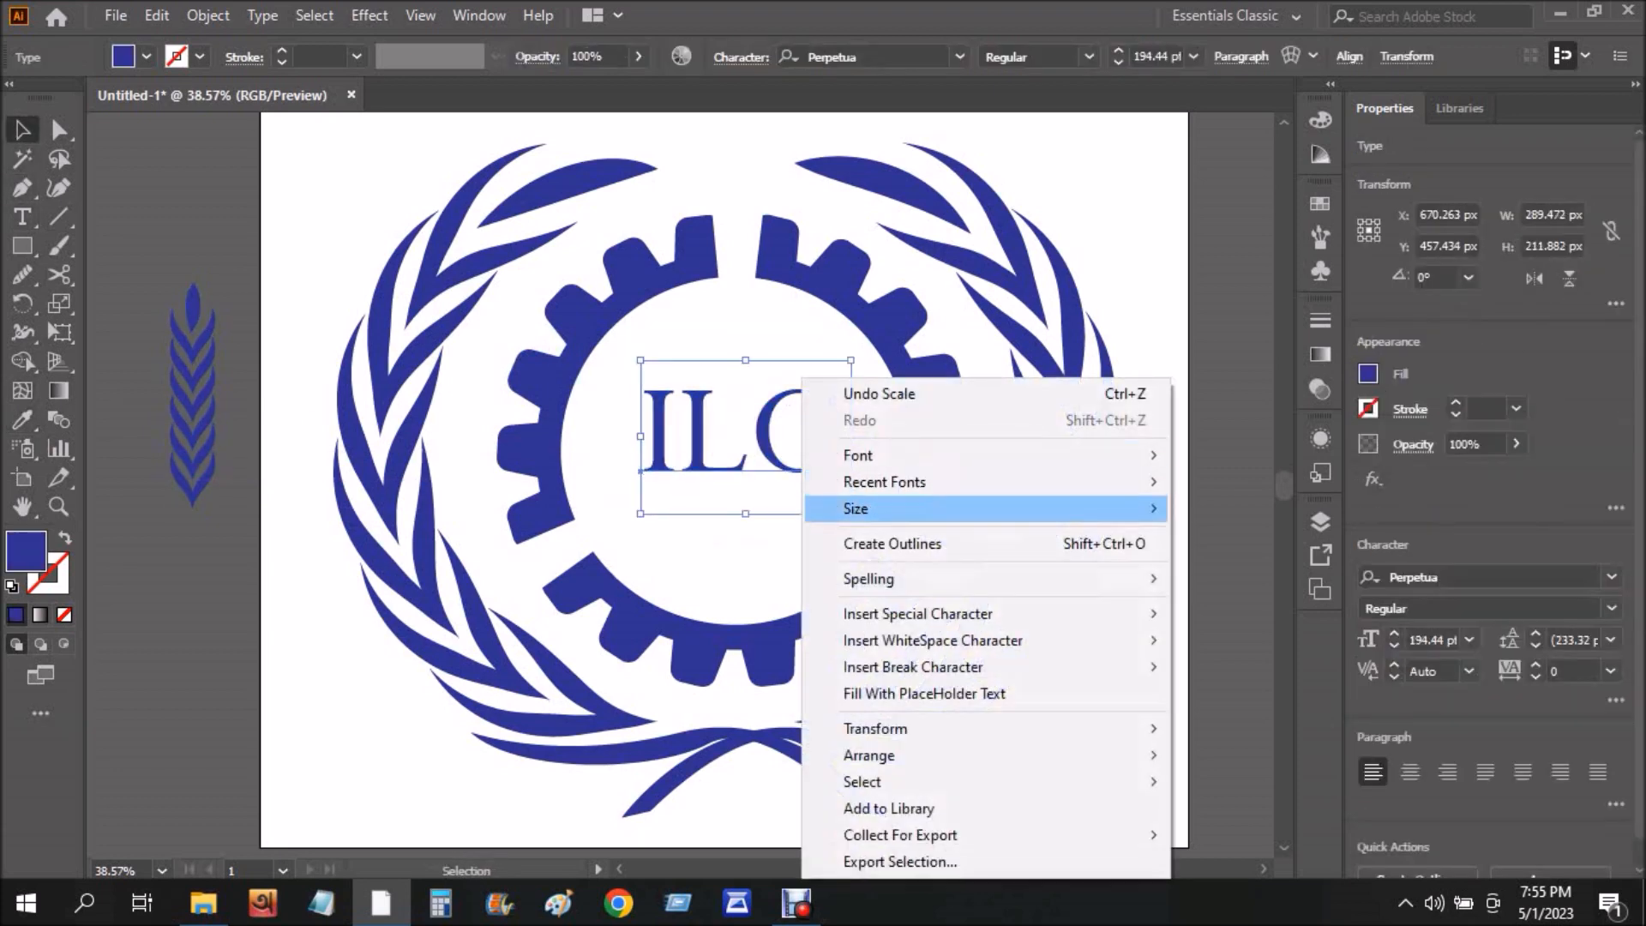
left_click(893, 544)
left_click(866, 532)
left_click(738, 464)
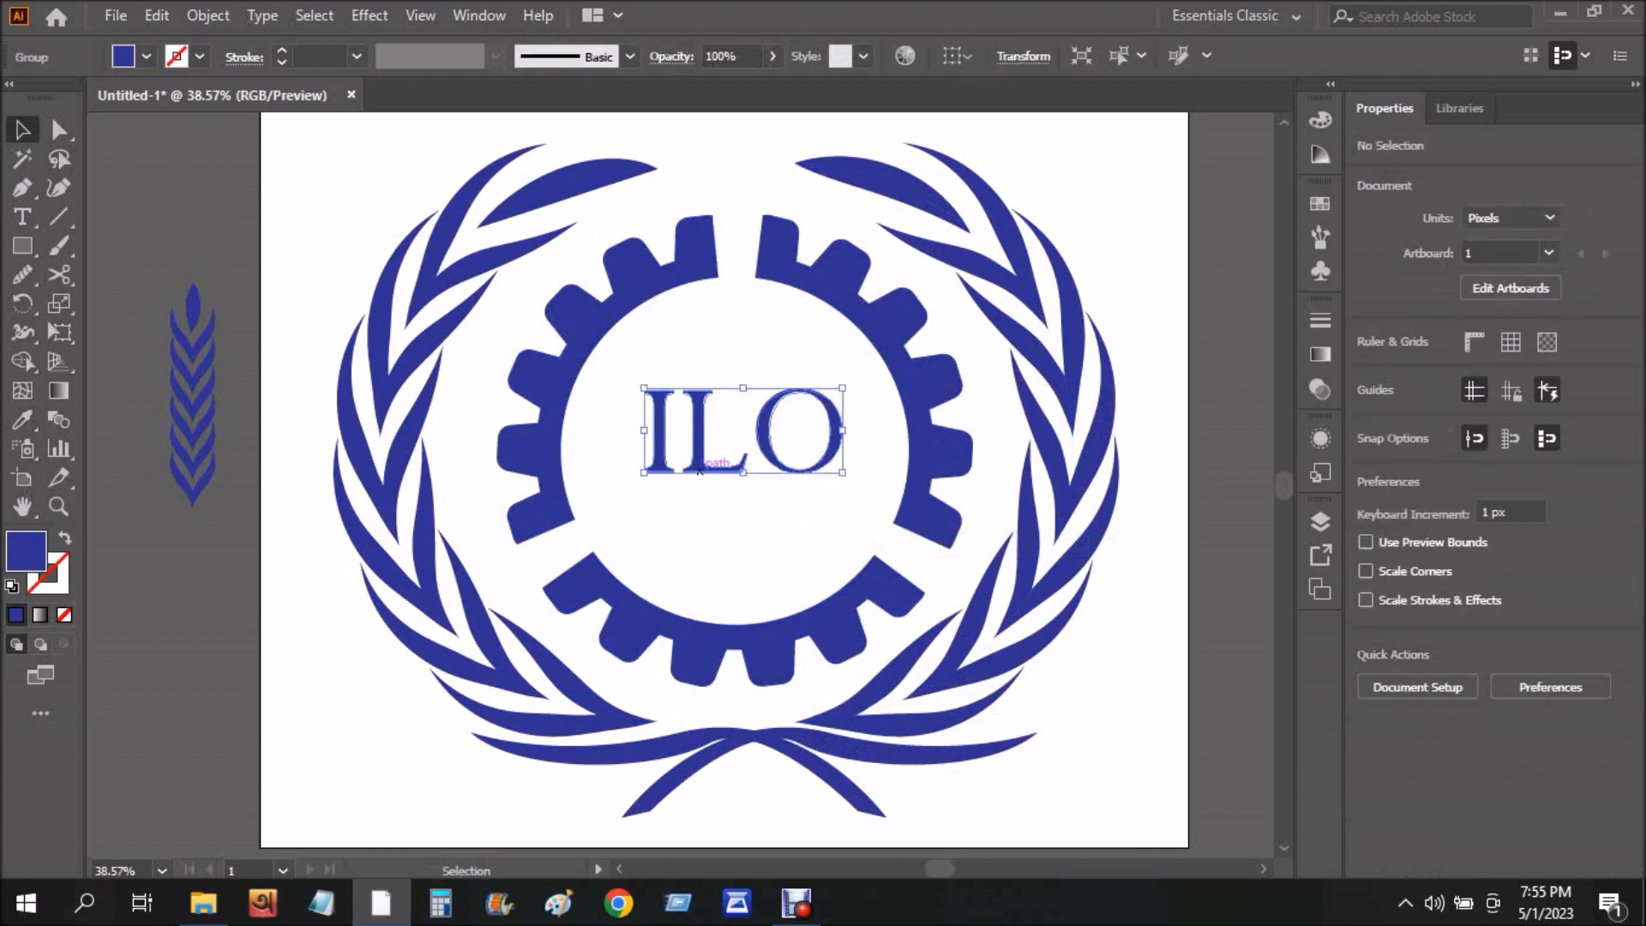
right_click(739, 464)
left_click(811, 241)
left_click(836, 202)
Enlarge the letter L around its centre so it rises above and drops below the other letters.
left_click(734, 466)
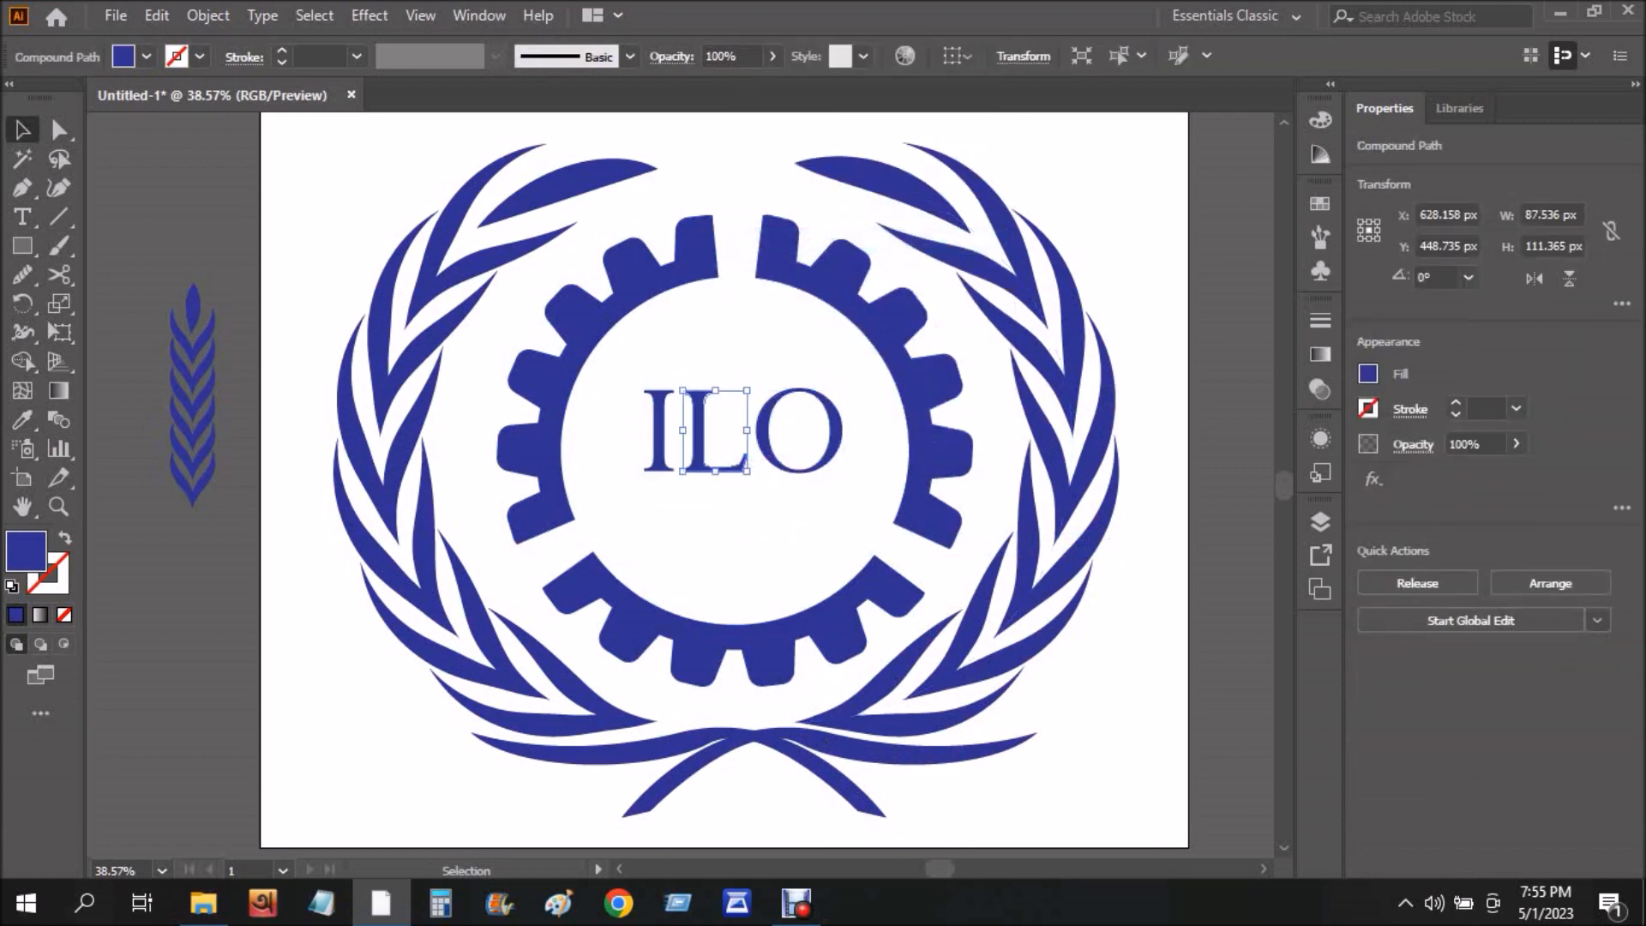
left_click_drag(747, 472, 822, 533)
left_click(619, 341)
Stretch the letter I vertically so it stands slightly shorter than the L beside it.
left_click(652, 399)
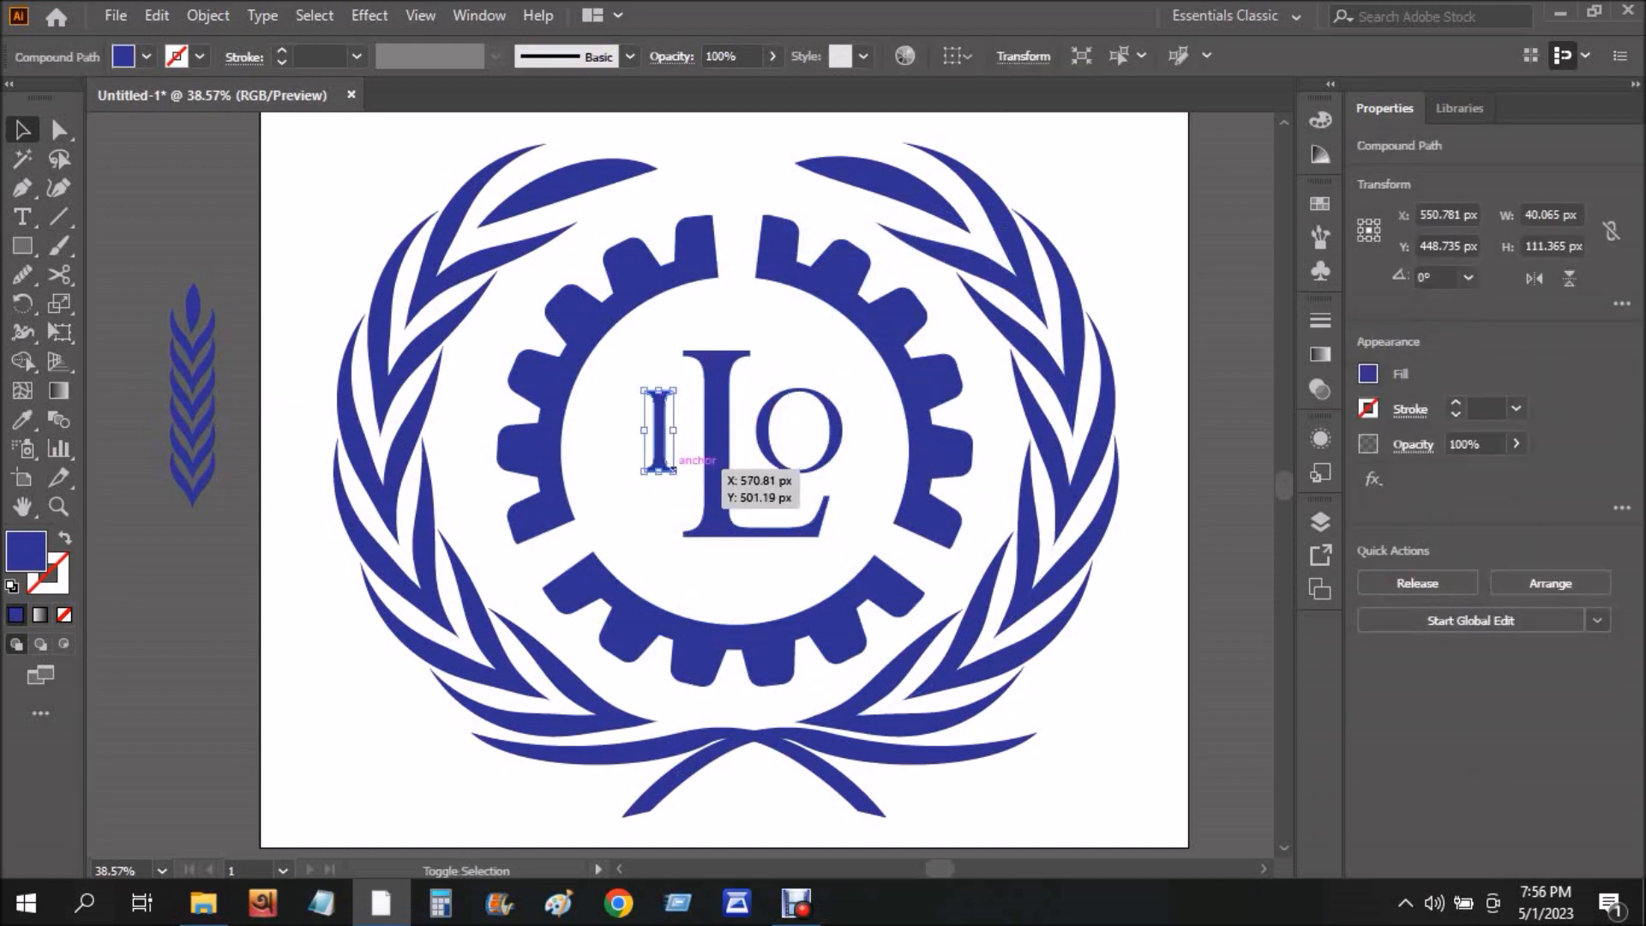
left_click_drag(675, 472, 691, 517)
left_click_drag(689, 345, 675, 413)
mouse_move(688, 498)
left_mouse_down()
mouse_move(683, 530)
mouse_move(696, 516)
left_mouse_up()
key("ctrl+shift+a")
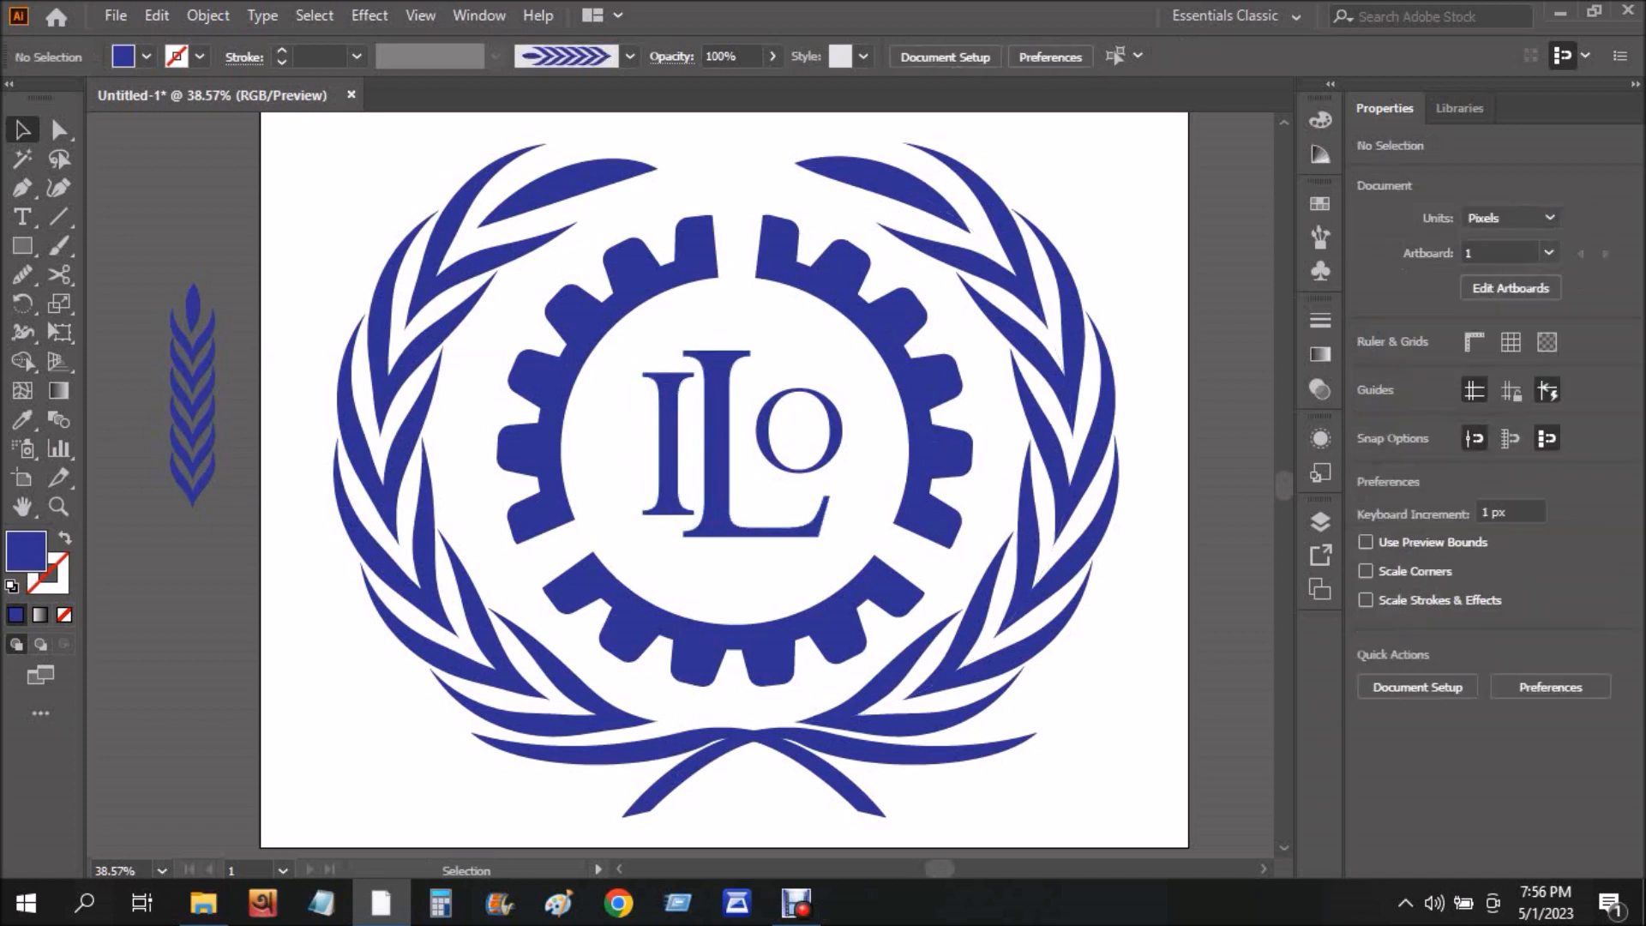
Reshape the letter O into a taller, narrower oval that fits above the foot of the L.
left_click(825, 407)
left_click_drag(843, 389, 844, 375)
mouse_move(845, 473)
left_mouse_down()
mouse_move(830, 463)
mouse_move(830, 496)
left_mouse_up()
key("ctrl+shift+a")
Delete the spare wheat ear lying beside the artboard.
left_click_drag(1096, 811, 423, 163)
left_click_drag(256, 238, 159, 526)
key("Delete")
scroll(684, 566, "up", 1)
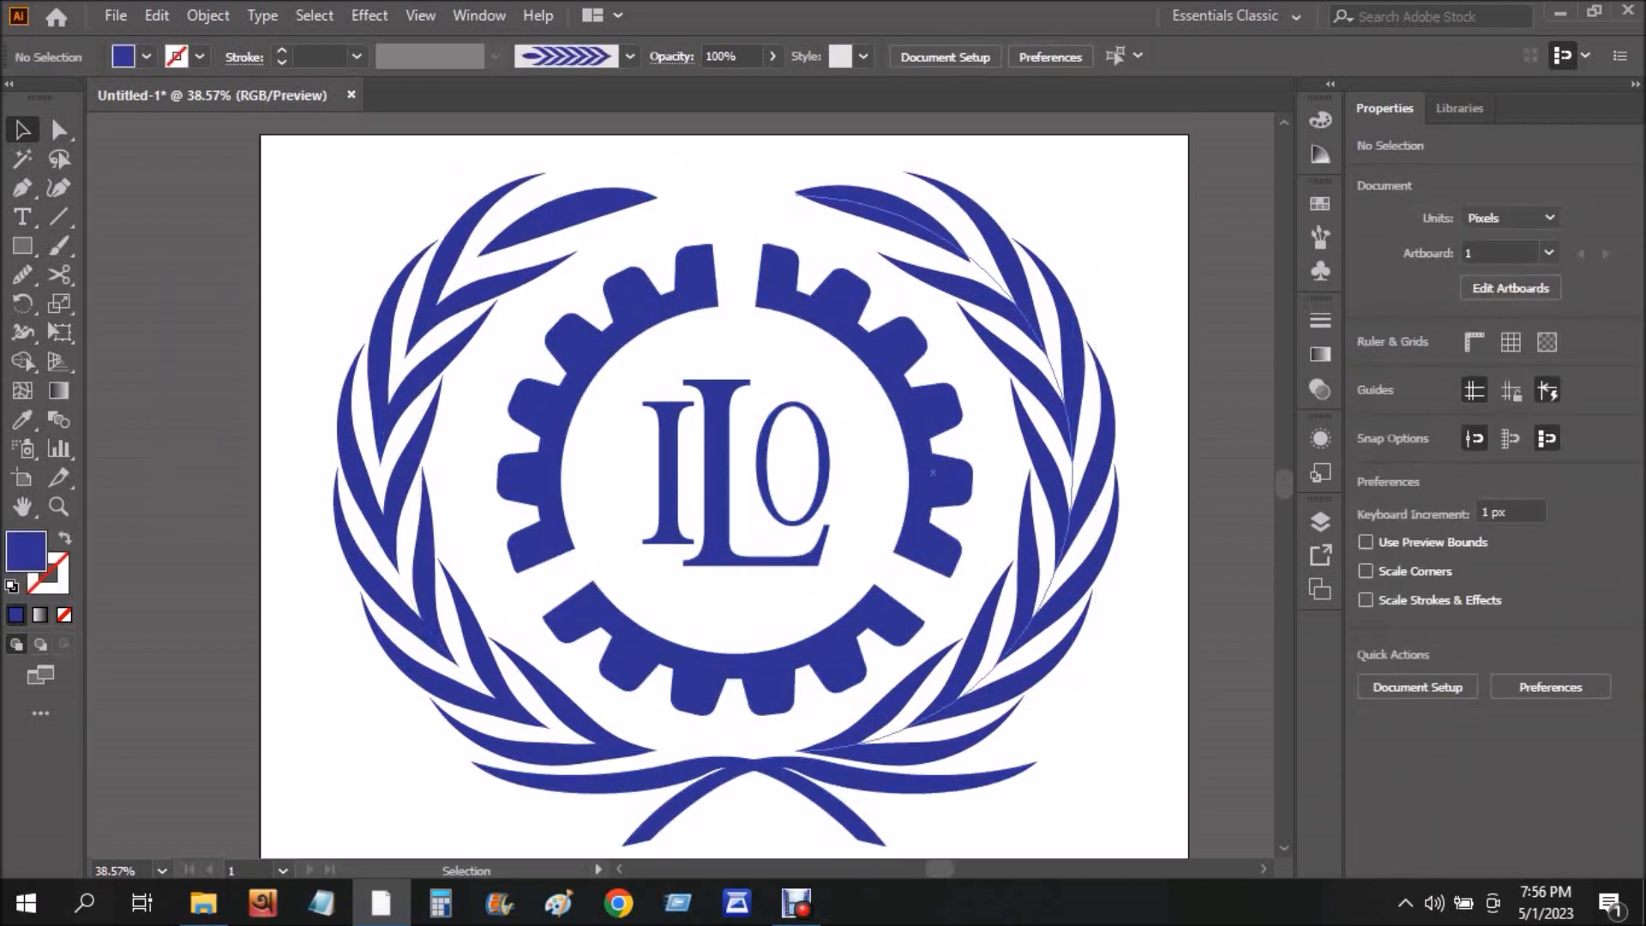